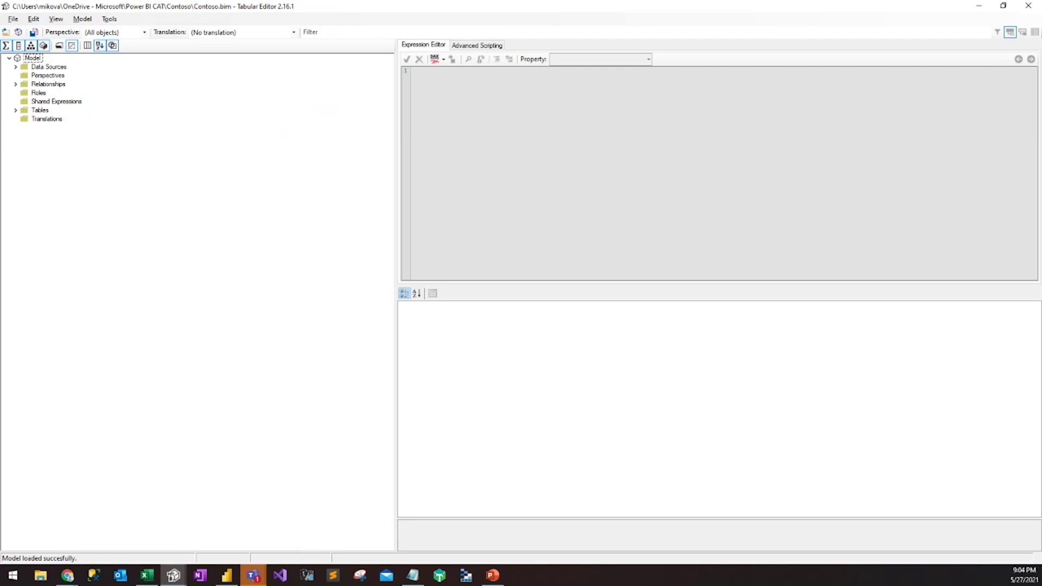
Switch to Power BI Desktop and show the external tools available for the open report.
{"action": "key", "text": "alt+Tab"}
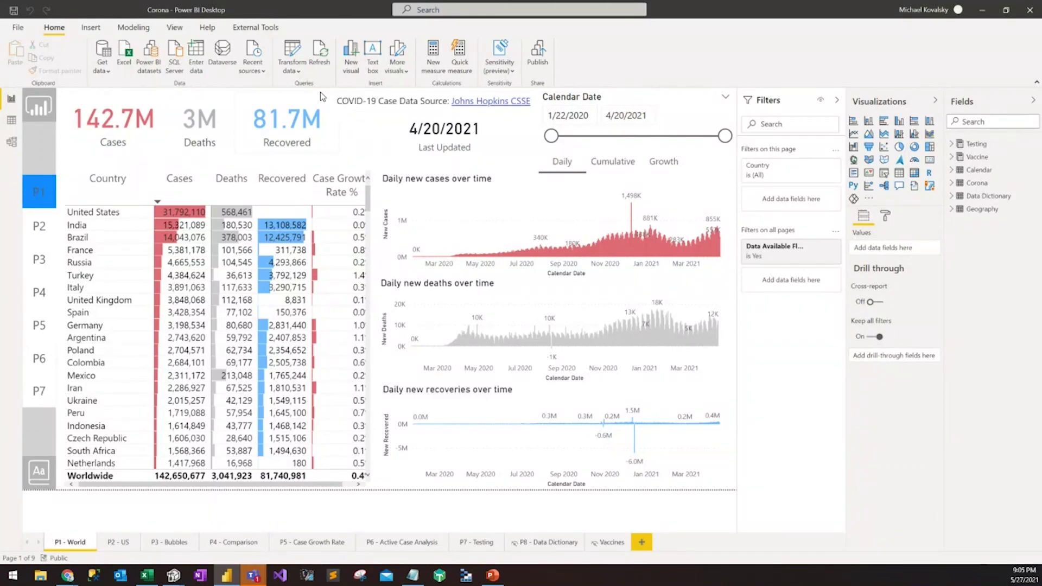
{"action": "left_click", "coordinate": [266, 28]}
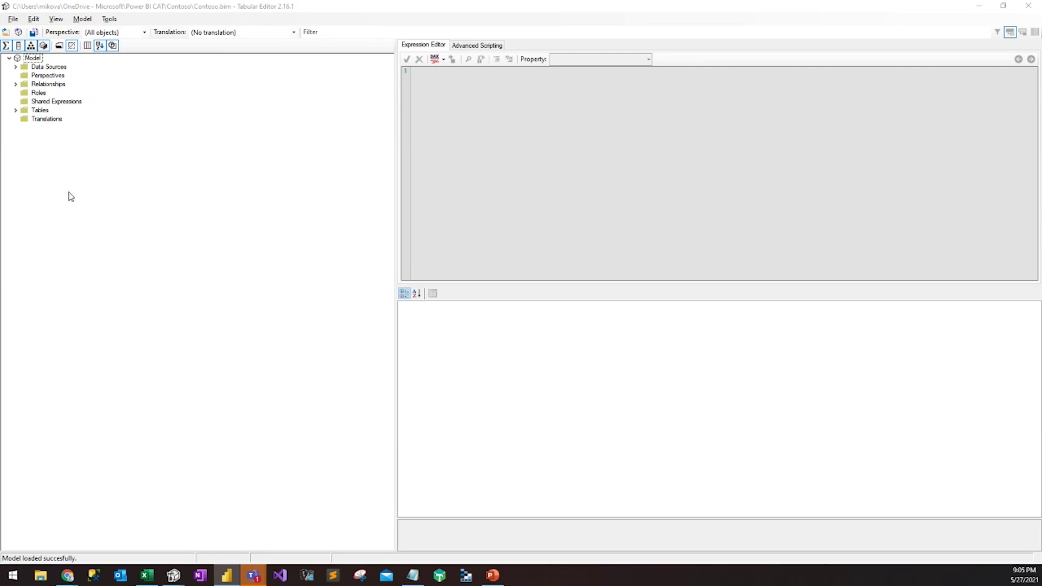
Switch to Tabular Editor, list the model's tables, and look through the columns of DimCustomer.
{"action": "left_click", "coordinate": [15, 111]}
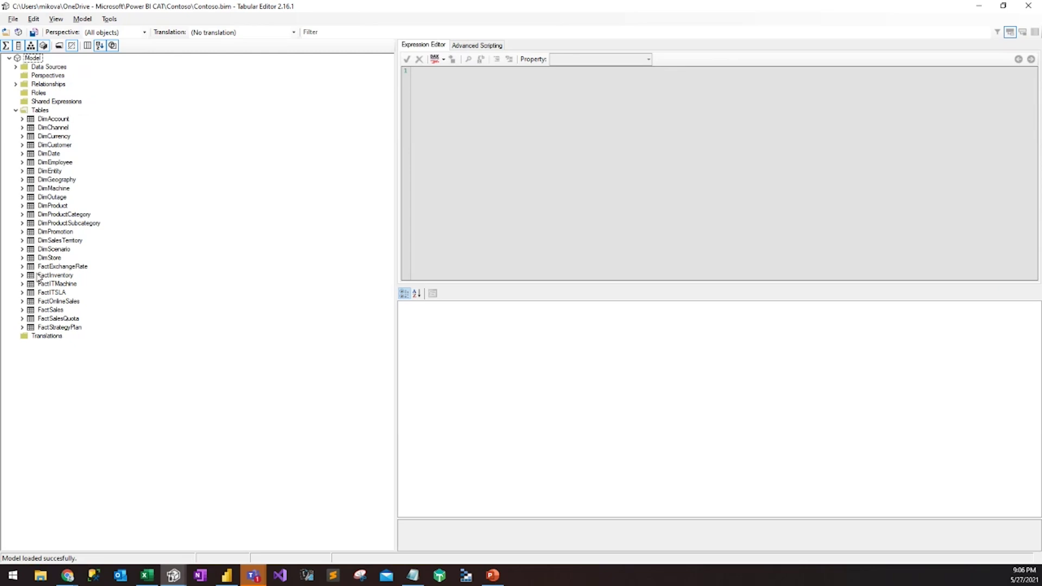
{"action": "left_click", "coordinate": [22, 145]}
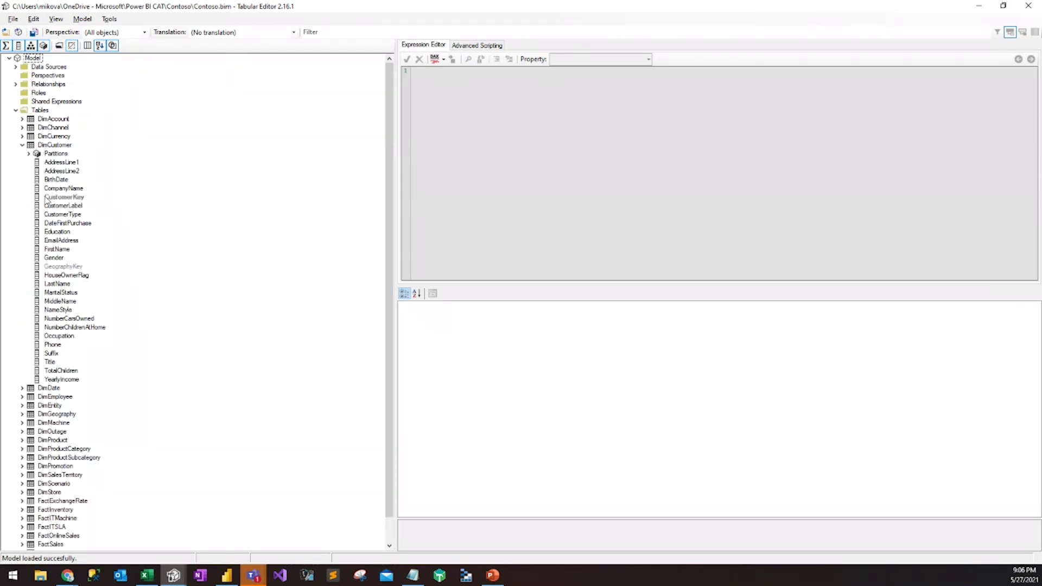
{"action": "left_click", "coordinate": [22, 145]}
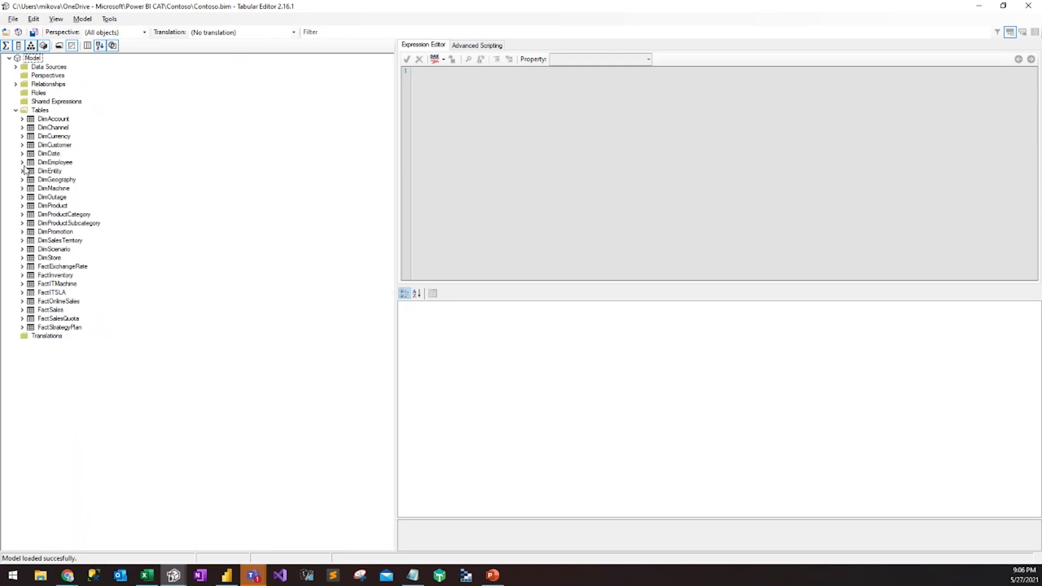
View the actions available for the model's Tables folder.
{"action": "right_click", "coordinate": [37, 110]}
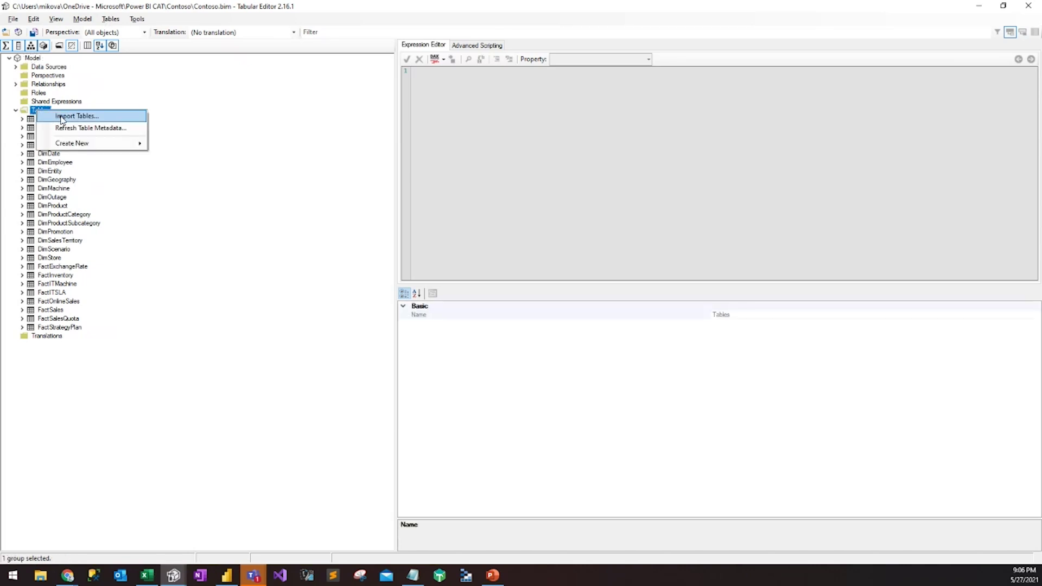
{"action": "left_click", "coordinate": [38, 102]}
{"action": "left_click", "coordinate": [37, 111]}
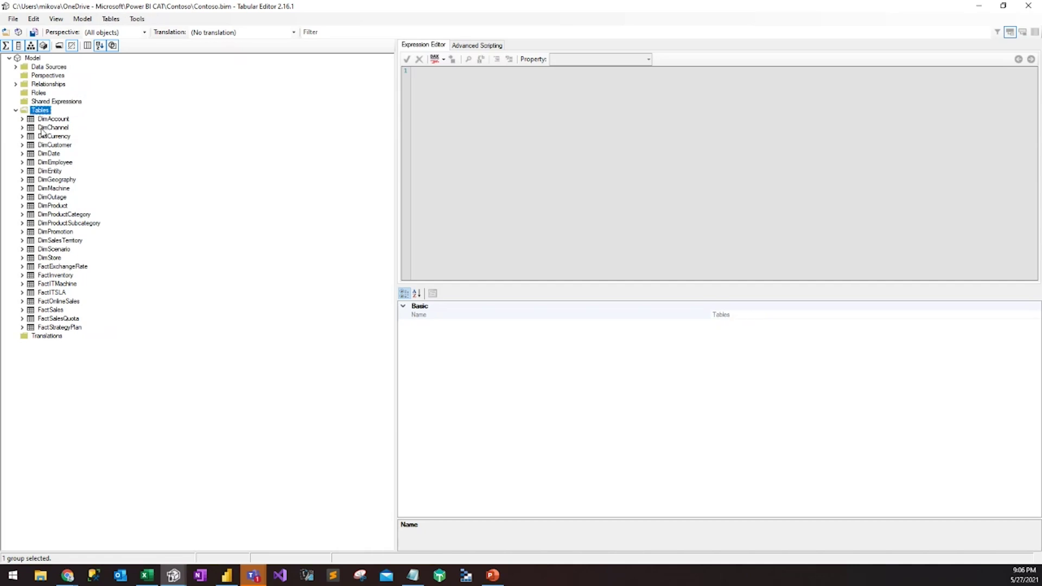
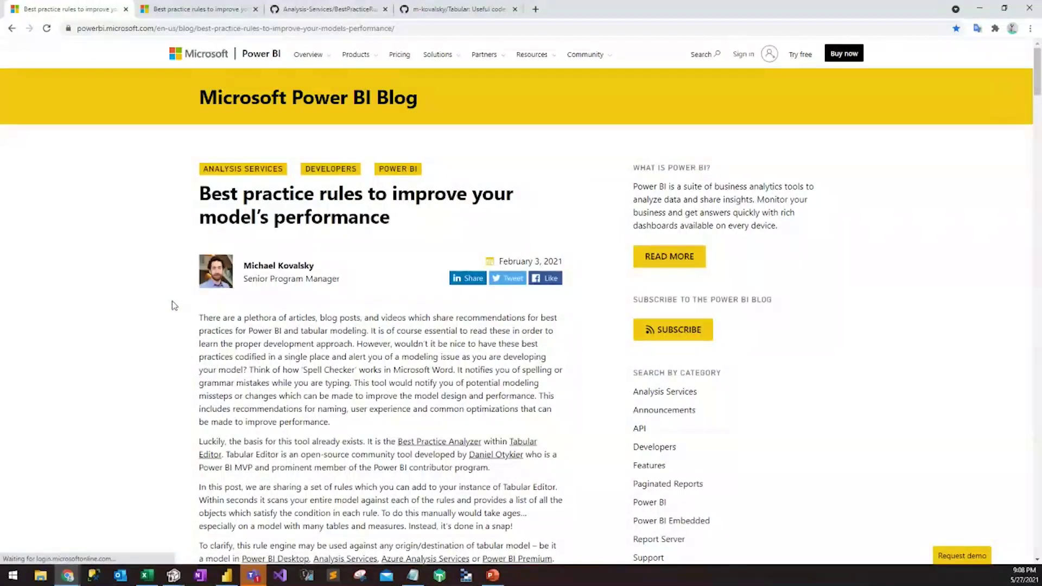
Read the best practice rules in the Power BI blog post, from DAX Expressions through Naming Conventions to Performance.
{"action": "scroll", "coordinate": [173, 304], "scroll_direction": "down", "scroll_amount": 5}
{"action": "scroll", "coordinate": [172, 305], "scroll_direction": "down", "scroll_amount": 1}
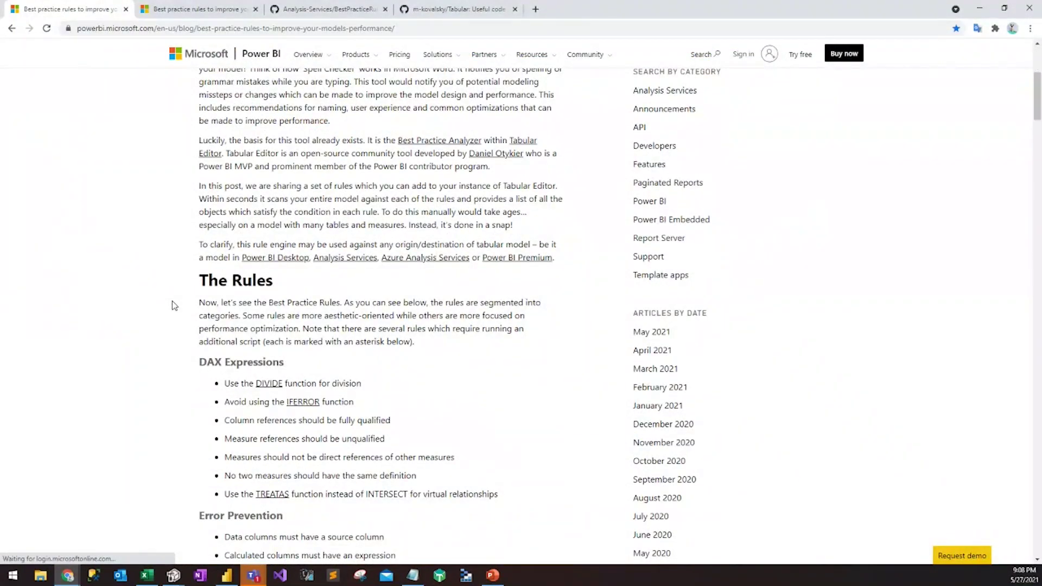
{"action": "scroll", "coordinate": [174, 307], "scroll_direction": "down", "scroll_amount": 1}
{"action": "scroll", "coordinate": [174, 306], "scroll_direction": "down", "scroll_amount": 1}
{"action": "scroll", "coordinate": [174, 307], "scroll_direction": "up", "scroll_amount": 4}
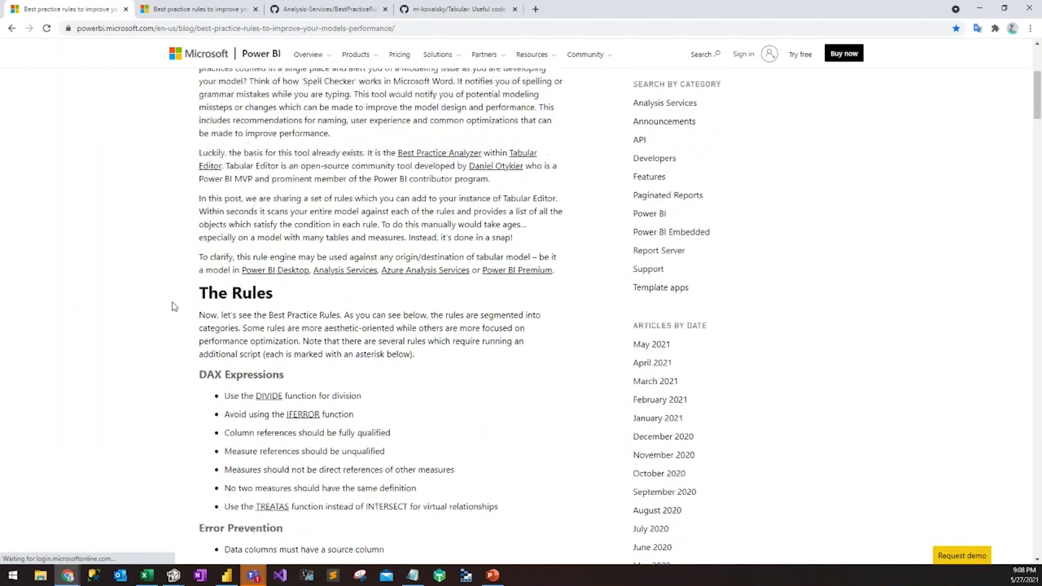
{"action": "scroll", "coordinate": [173, 307], "scroll_direction": "down", "scroll_amount": 2}
{"action": "scroll", "coordinate": [172, 307], "scroll_direction": "down", "scroll_amount": 4}
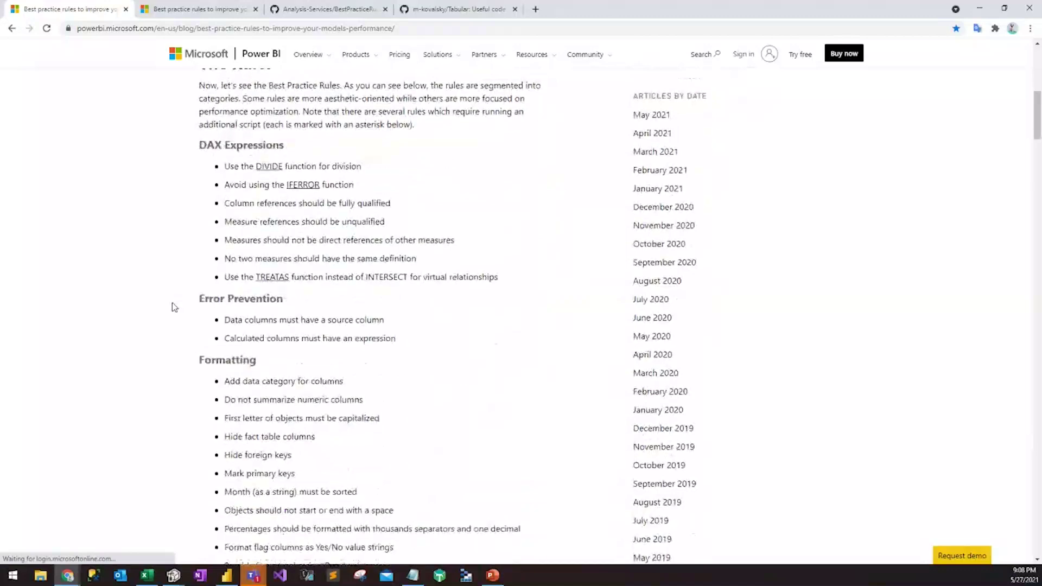
{"action": "scroll", "coordinate": [174, 308], "scroll_direction": "down", "scroll_amount": 2}
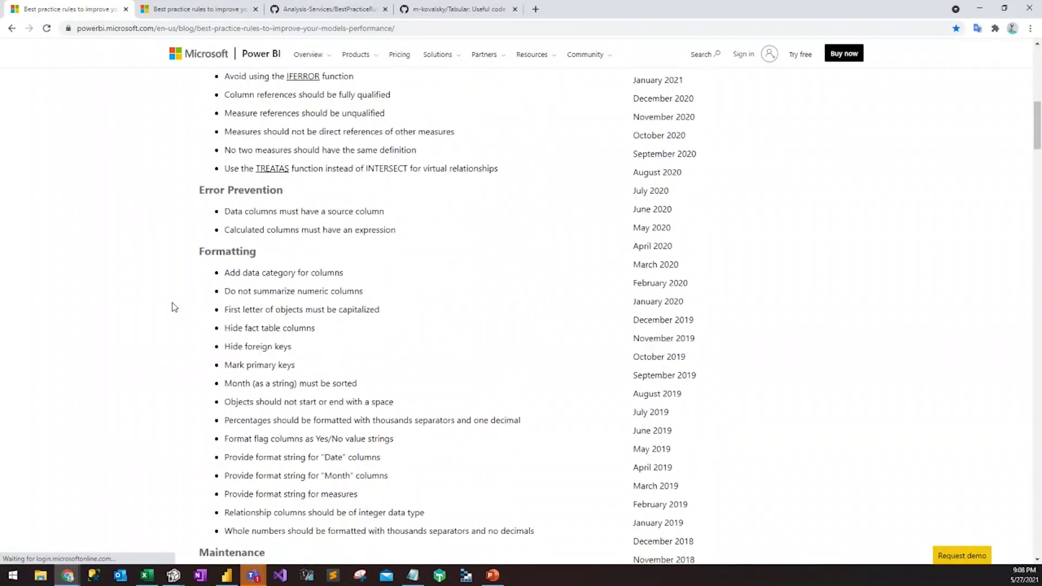
{"action": "scroll", "coordinate": [174, 307], "scroll_direction": "up", "scroll_amount": 1}
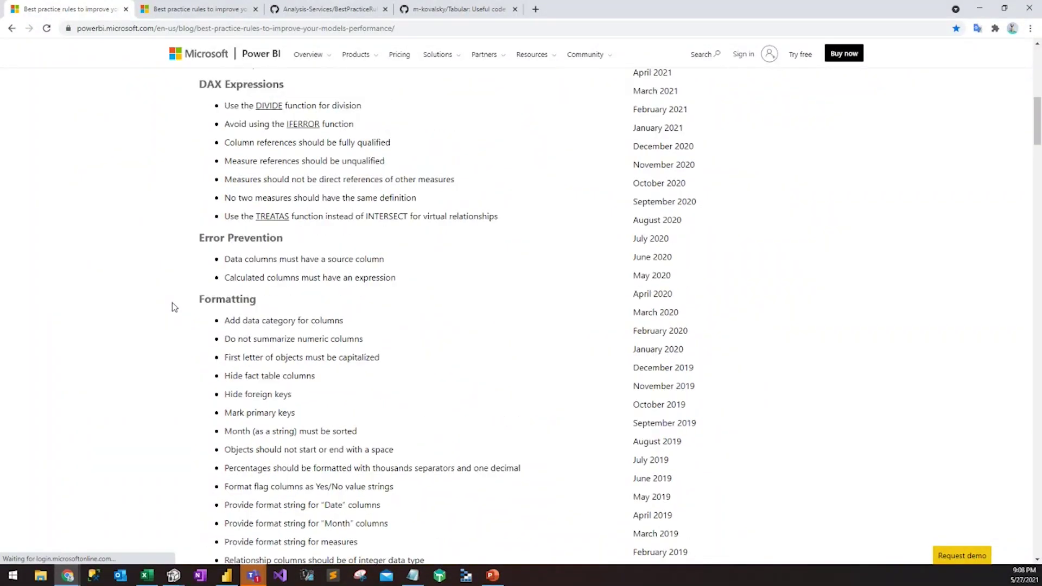
{"action": "scroll", "coordinate": [172, 302], "scroll_direction": "up", "scroll_amount": 1}
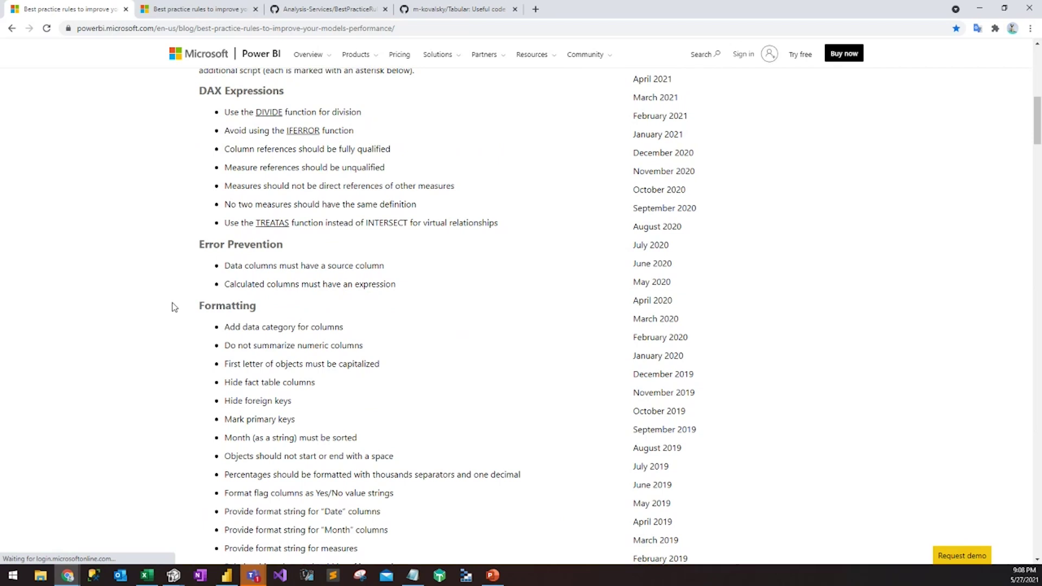
{"action": "scroll", "coordinate": [173, 307], "scroll_direction": "down", "scroll_amount": 1}
{"action": "scroll", "coordinate": [174, 308], "scroll_direction": "down", "scroll_amount": 5}
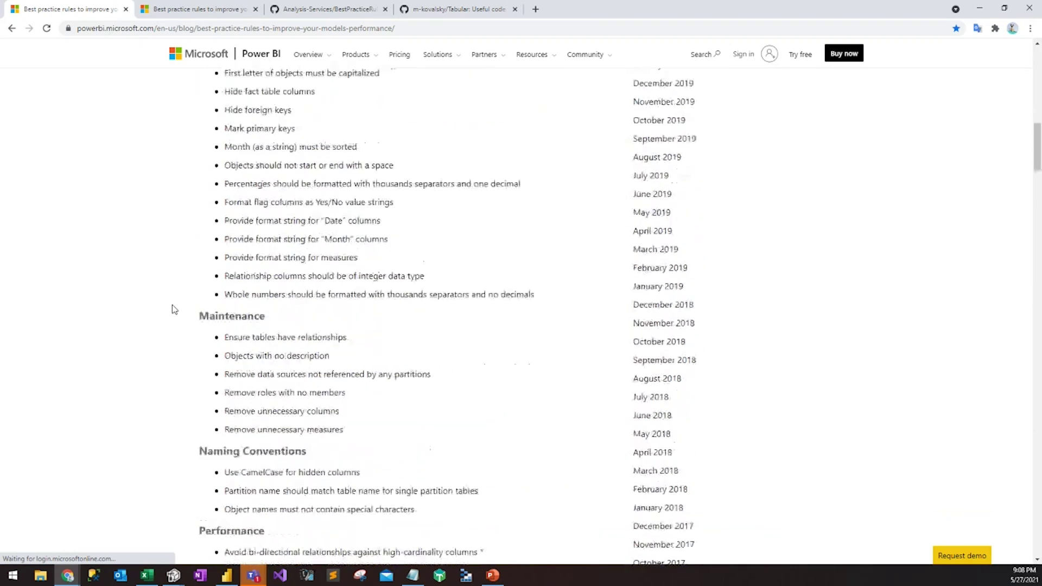
{"action": "scroll", "coordinate": [173, 310], "scroll_direction": "down", "scroll_amount": 2}
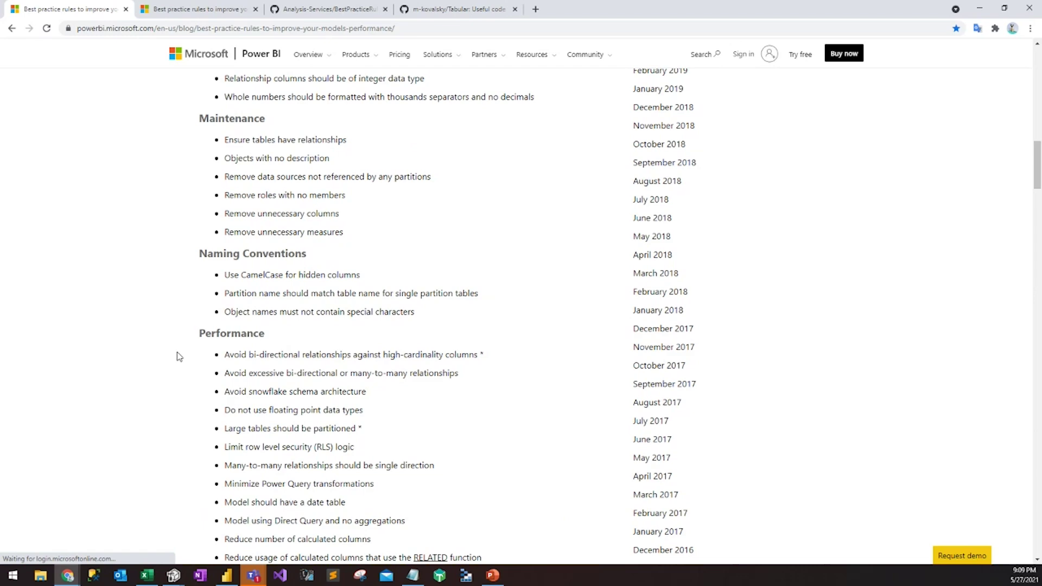
Review the blog post's Loading the Rules section, including the script and the alternative manual method.
{"action": "scroll", "coordinate": [180, 357], "scroll_direction": "down", "scroll_amount": 7}
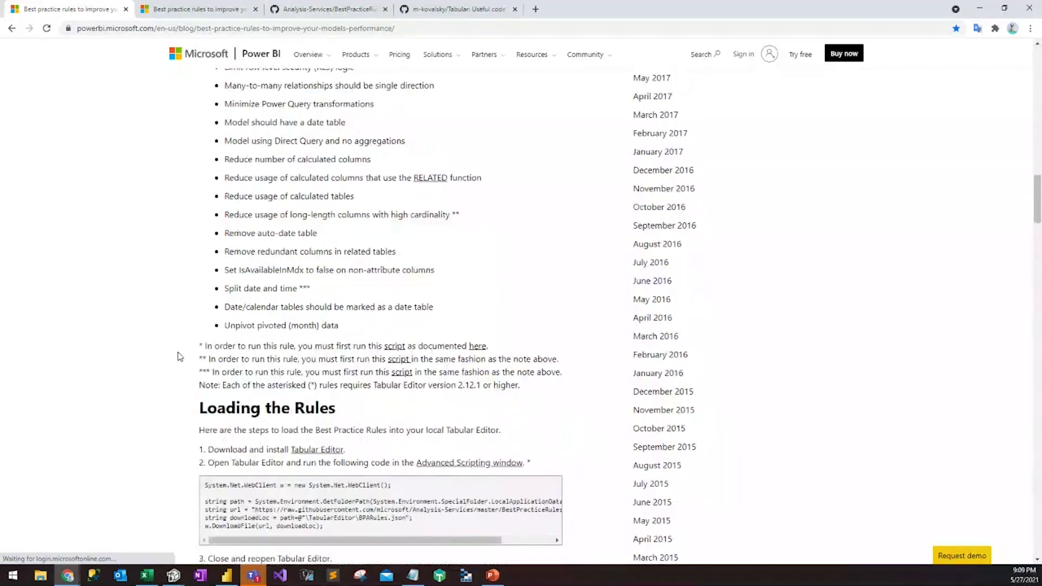
{"action": "scroll", "coordinate": [180, 357], "scroll_direction": "down", "scroll_amount": 1}
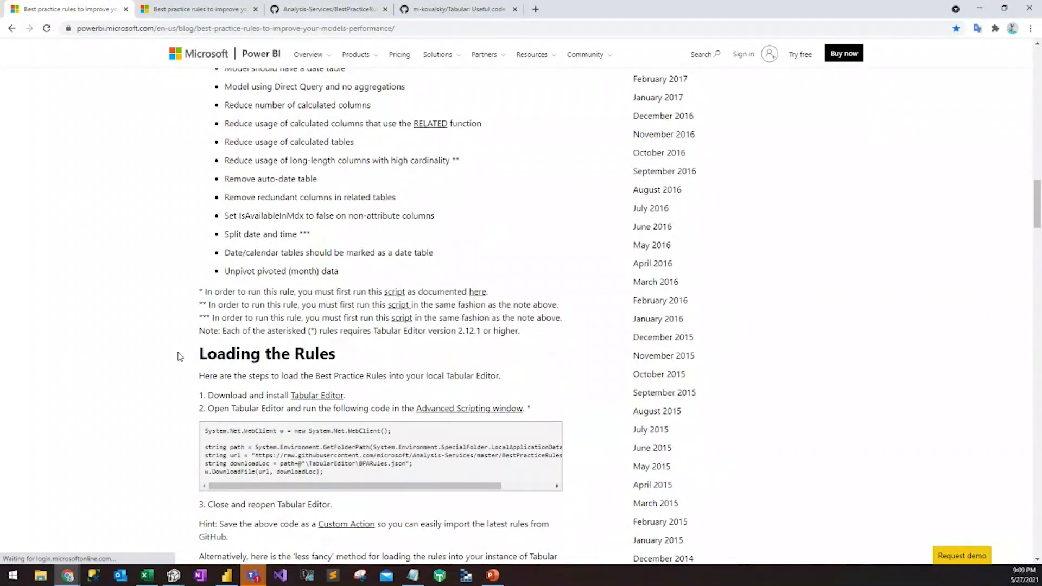
{"action": "scroll", "coordinate": [180, 357], "scroll_direction": "down", "scroll_amount": 1}
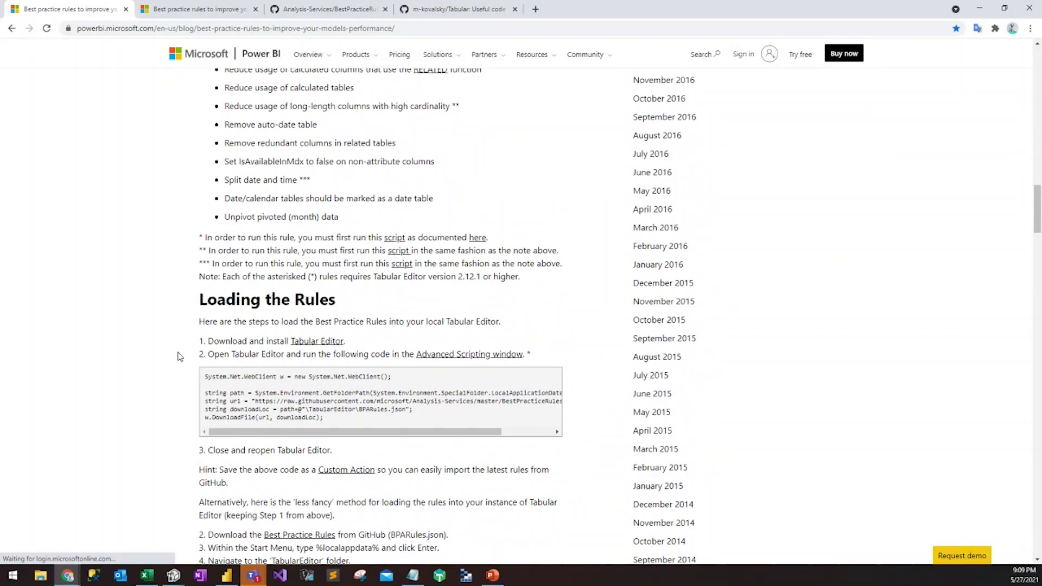
{"action": "scroll", "coordinate": [180, 357], "scroll_direction": "down", "scroll_amount": 1}
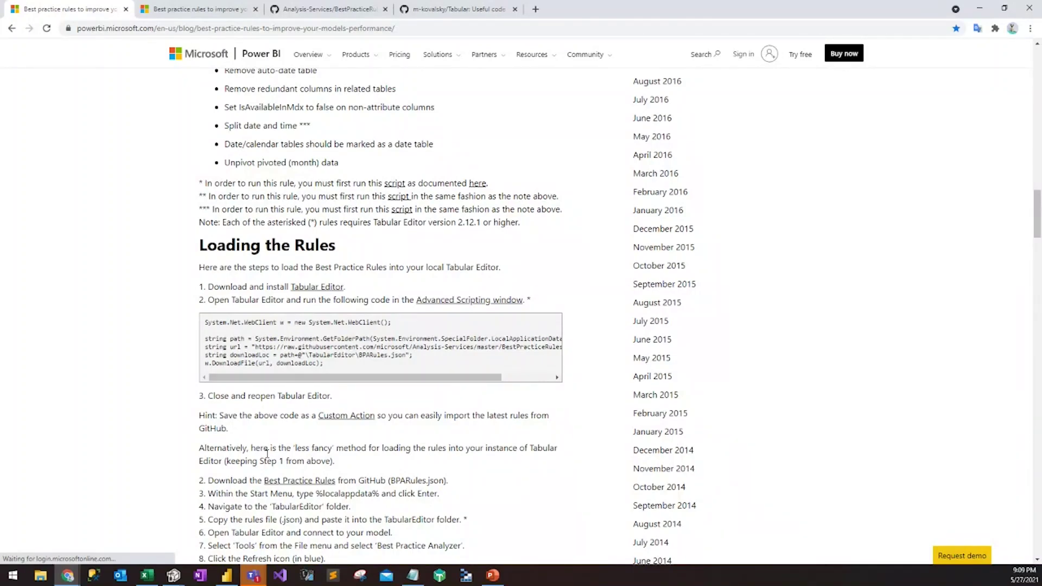
{"action": "scroll", "coordinate": [266, 454], "scroll_direction": "down", "scroll_amount": 1}
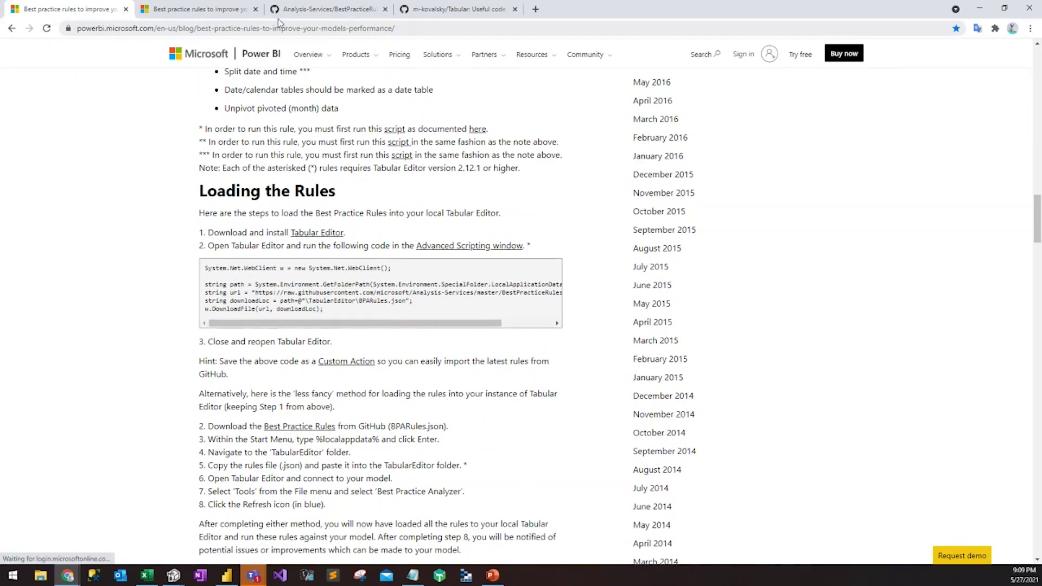
Copy the complete automated setup code block from the README of the BestPracticeRules repository on GitHub.
{"action": "left_click", "coordinate": [290, 12]}
{"action": "scroll", "coordinate": [117, 426], "scroll_direction": "down", "scroll_amount": 2}
{"action": "scroll", "coordinate": [125, 427], "scroll_direction": "down", "scroll_amount": 1}
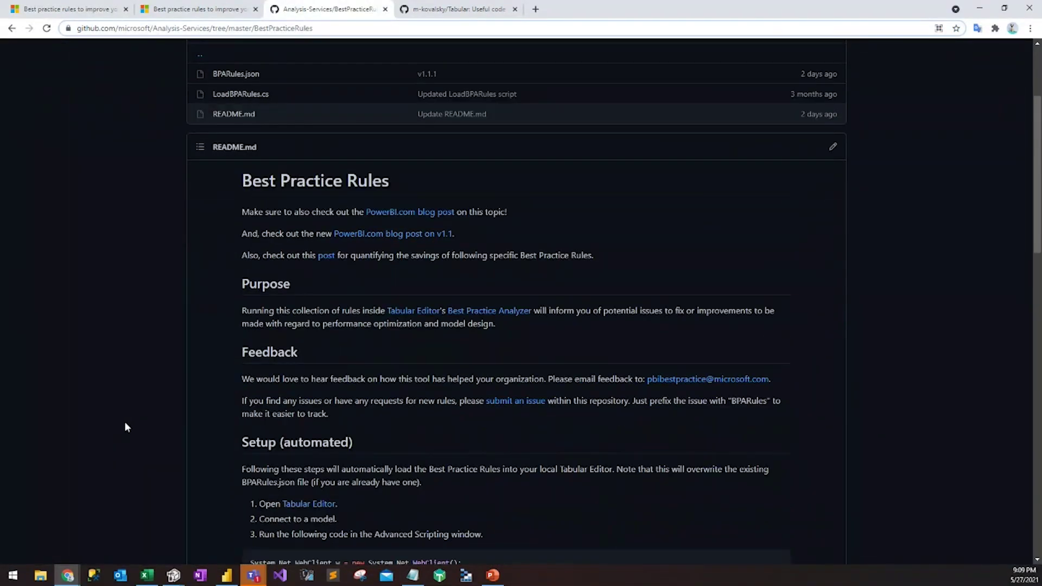
{"action": "scroll", "coordinate": [128, 427], "scroll_direction": "down", "scroll_amount": 2}
{"action": "scroll", "coordinate": [128, 427], "scroll_direction": "down", "scroll_amount": 2}
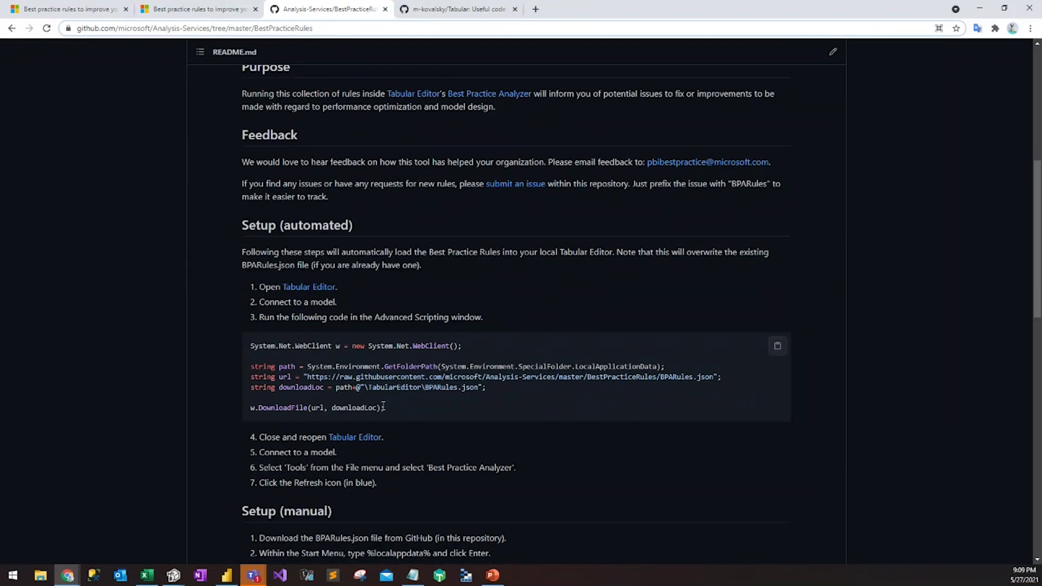
{"action": "left_click_drag", "start_coordinate": [387, 406], "coordinate": [248, 344]}
{"action": "left_click", "coordinate": [202, 336]}
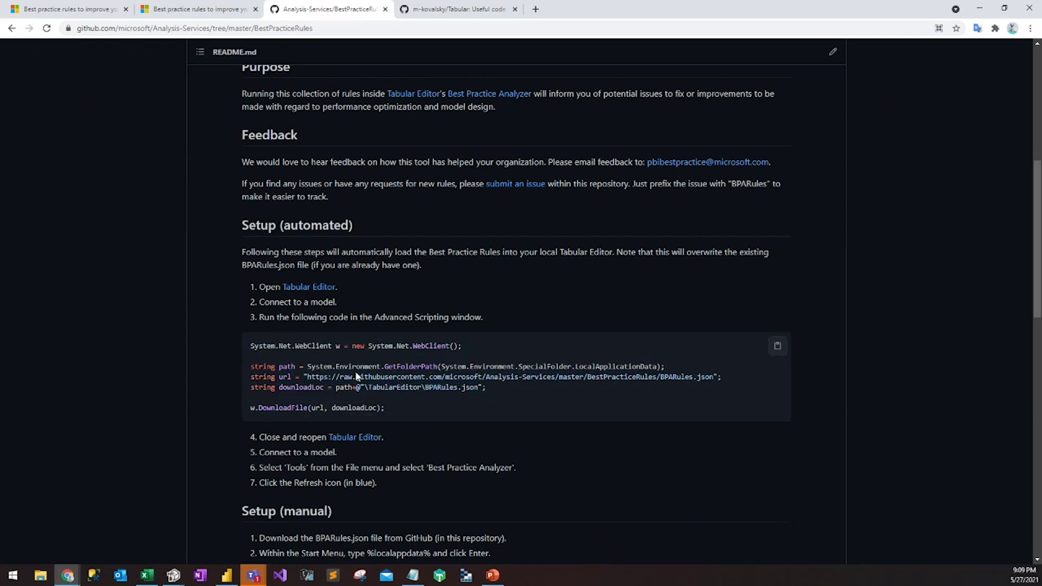
{"action": "left_click_drag", "start_coordinate": [392, 408], "coordinate": [252, 350]}
{"action": "key", "text": "ctrl+c"}
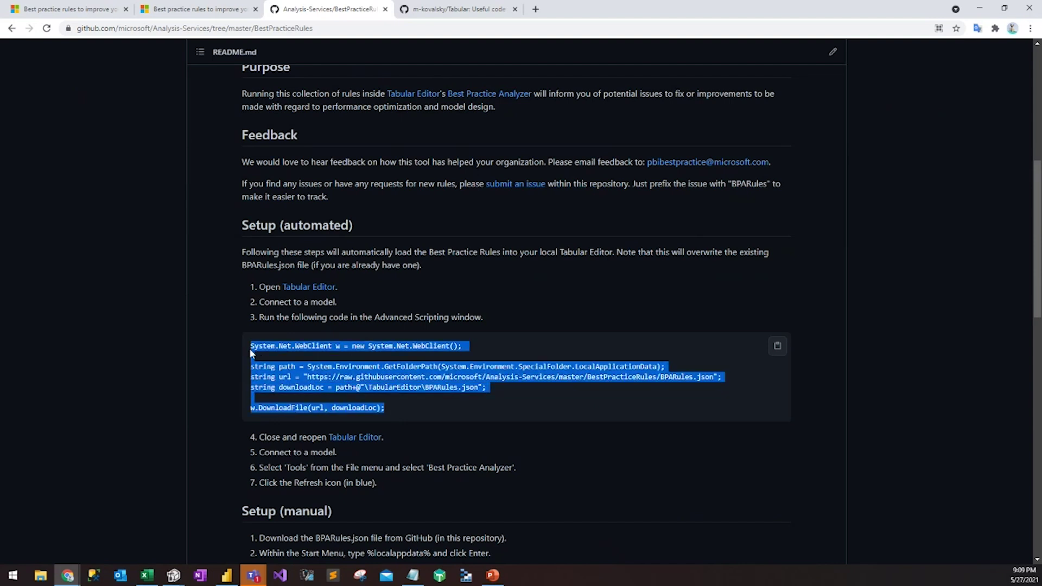
Switch to Tabular Editor with the Contoso model and paste the copied rules-download code as an advanced script.
{"action": "left_click", "coordinate": [183, 579]}
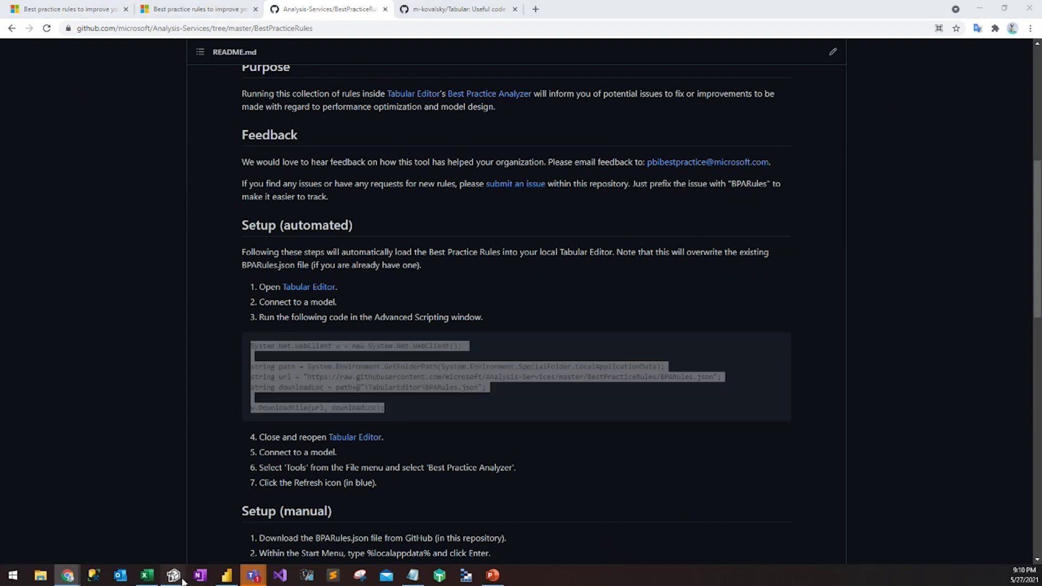
{"action": "left_click", "coordinate": [160, 489]}
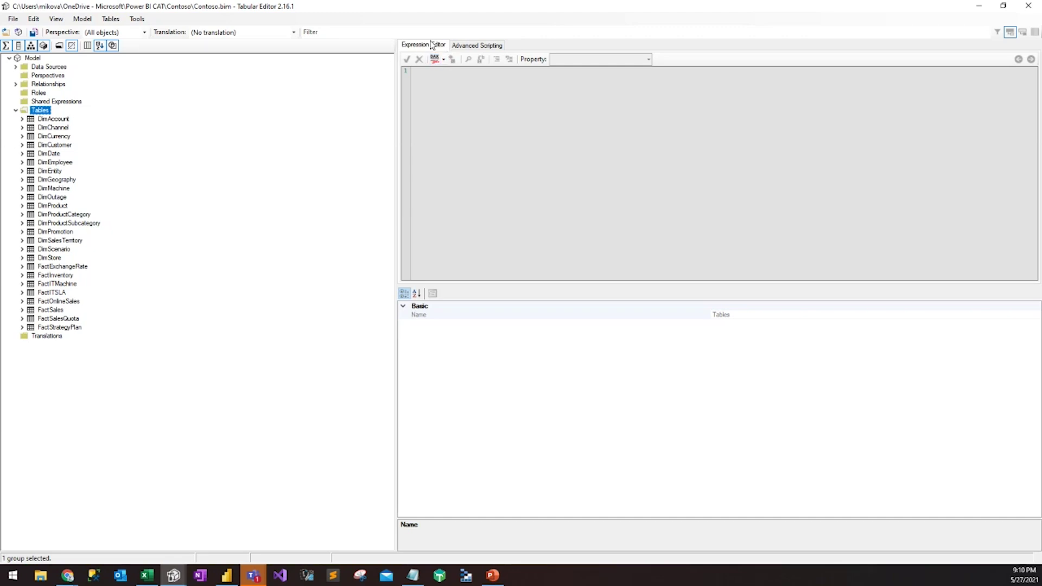
{"action": "left_click", "coordinate": [475, 46]}
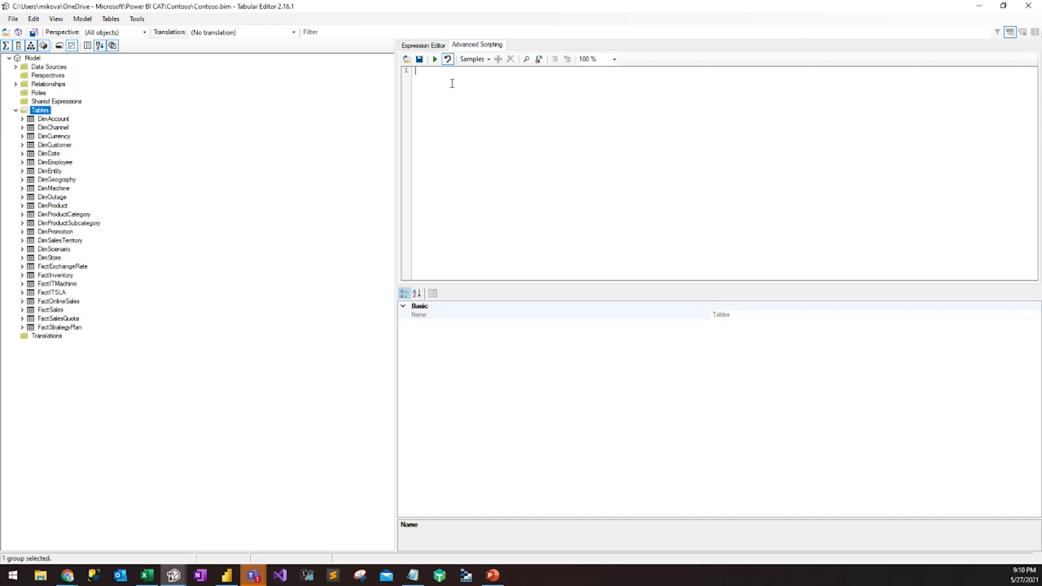
{"action": "key", "text": "ctrl+v"}
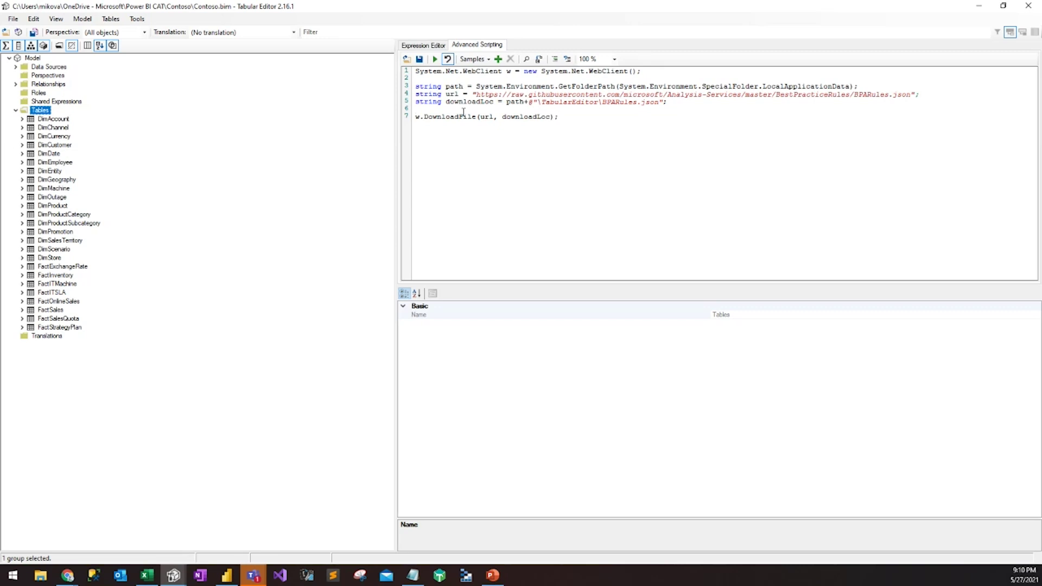
{"action": "left_click", "coordinate": [463, 107]}
{"action": "left_click", "coordinate": [550, 129]}
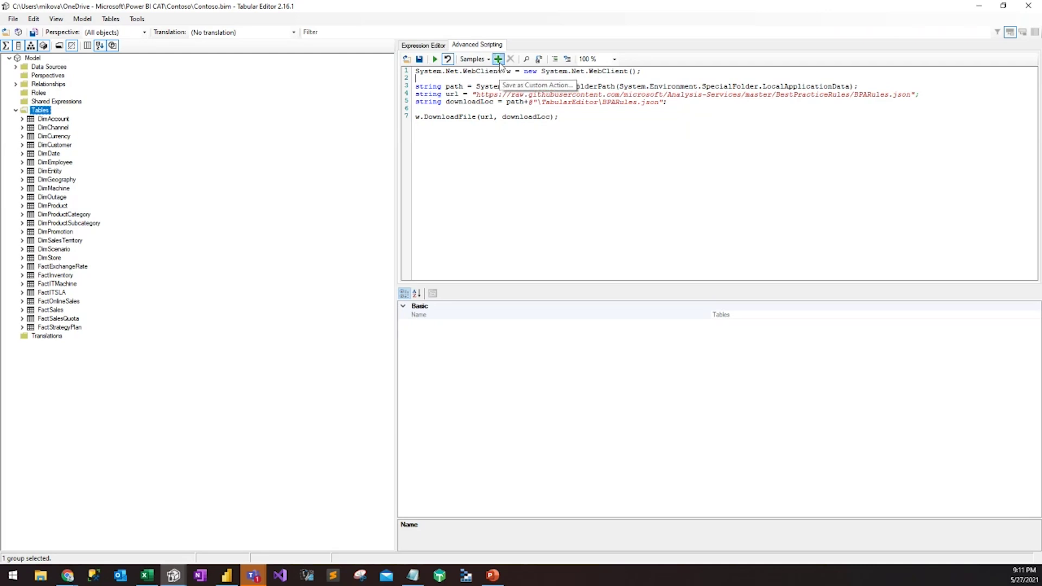
{"action": "left_click_drag", "start_coordinate": [559, 117], "coordinate": [501, 103]}
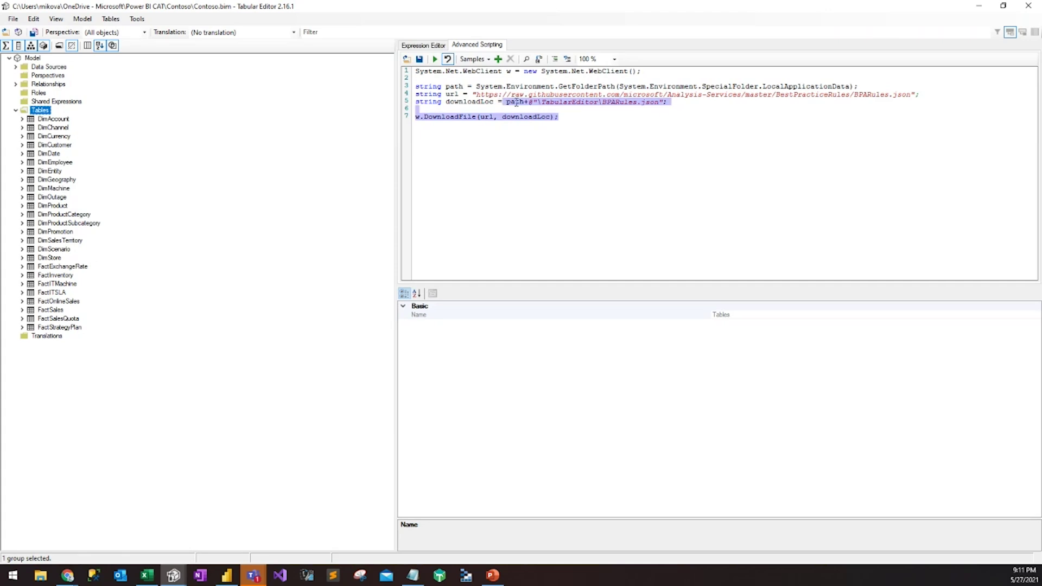
{"action": "left_click", "coordinate": [569, 126]}
{"action": "left_click_drag", "start_coordinate": [574, 125], "coordinate": [416, 71]}
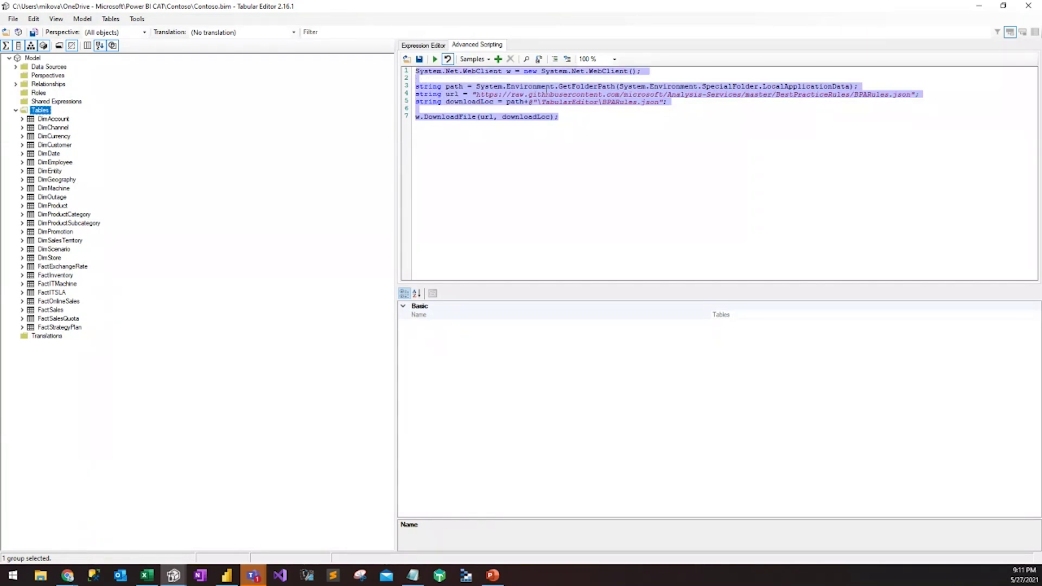
{"action": "left_click", "coordinate": [519, 83]}
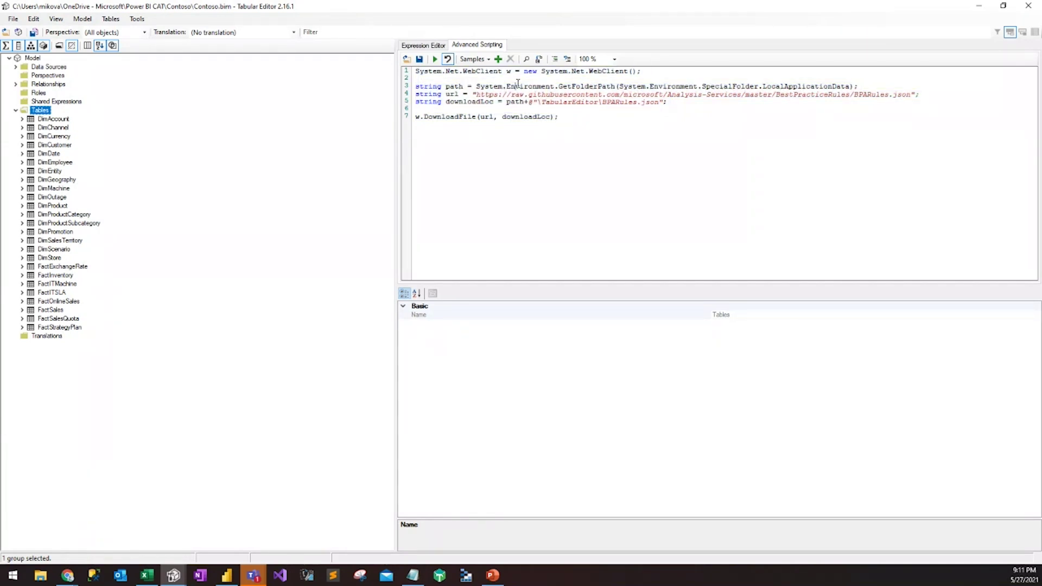
Save the rules-download script as a custom action named LoadBPARules, available in the Model context.
{"action": "left_click", "coordinate": [499, 61]}
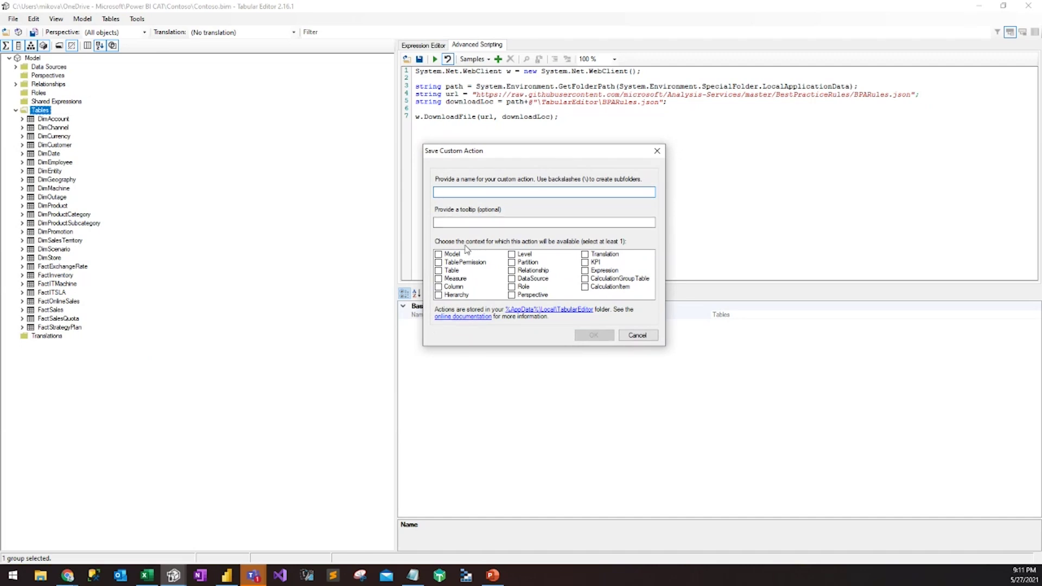
{"action": "type", "text": "LoadBPARules"}
{"action": "left_click", "coordinate": [438, 254]}
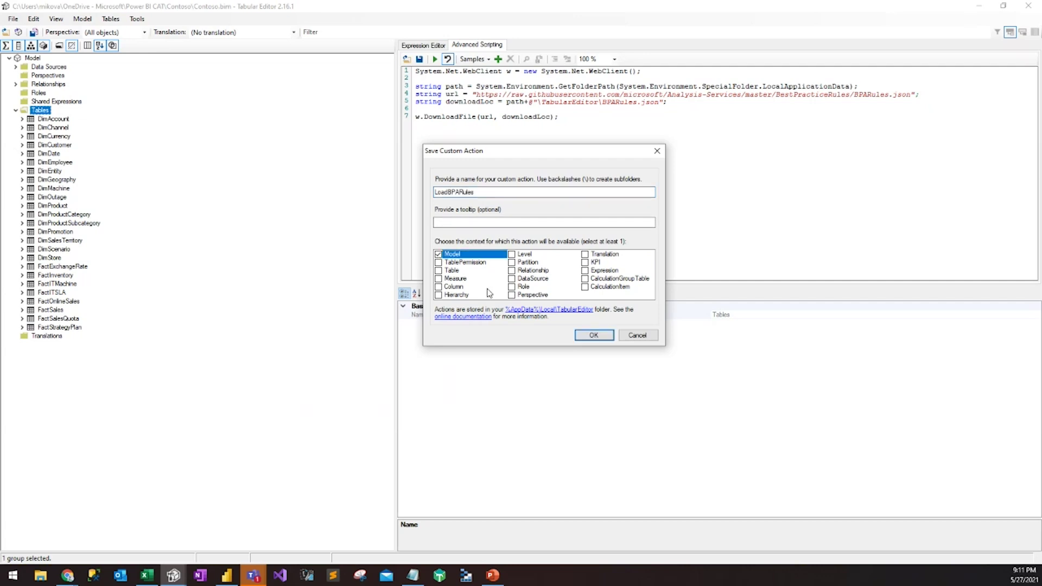
{"action": "left_click", "coordinate": [593, 336]}
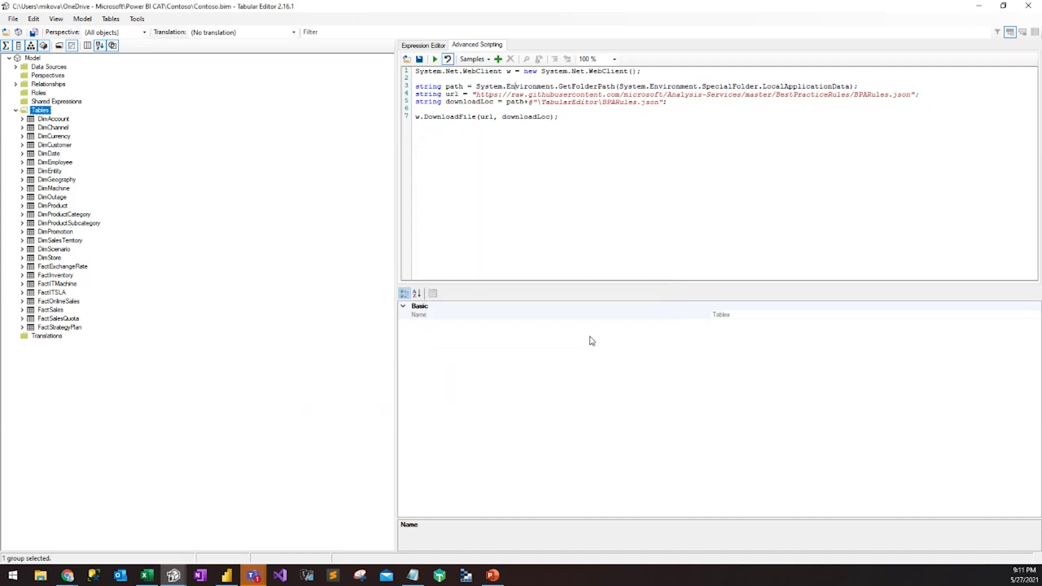
Check that LoadBPARules is listed among the custom actions in the script samples.
{"action": "left_click", "coordinate": [480, 60]}
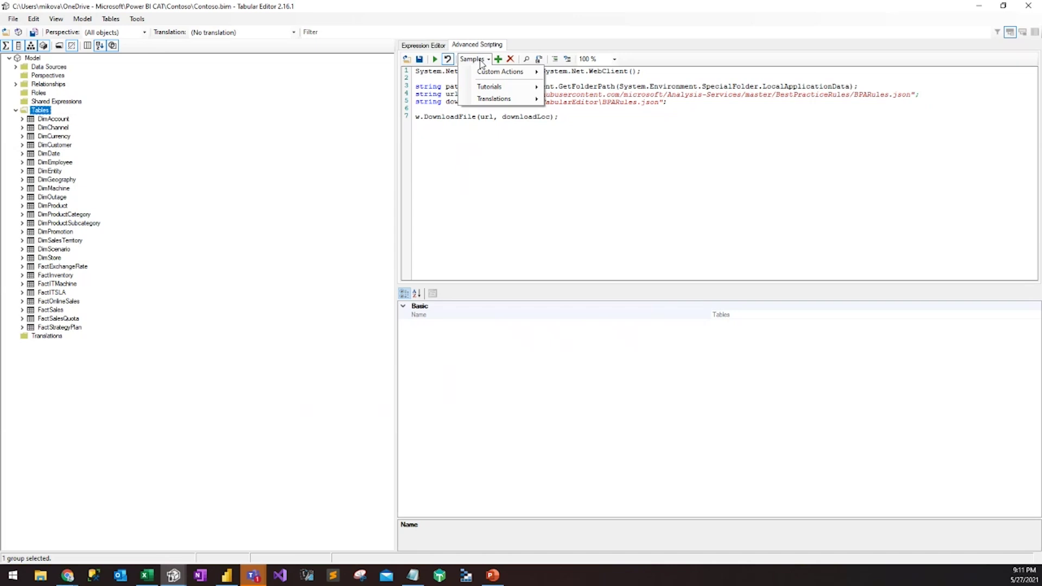
{"action": "mouse_move", "coordinate": [486, 74]}
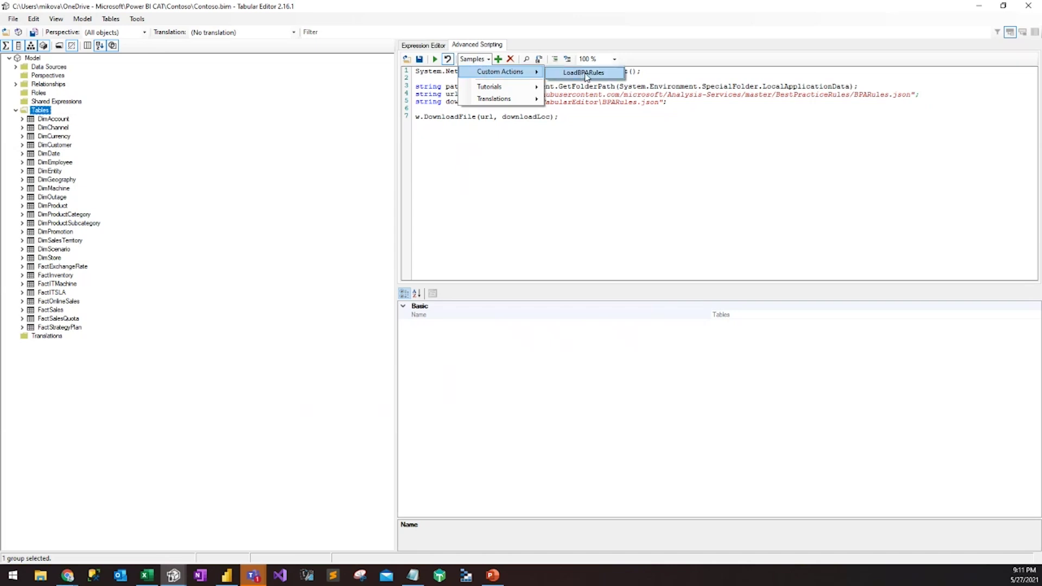
{"action": "left_click", "coordinate": [600, 139]}
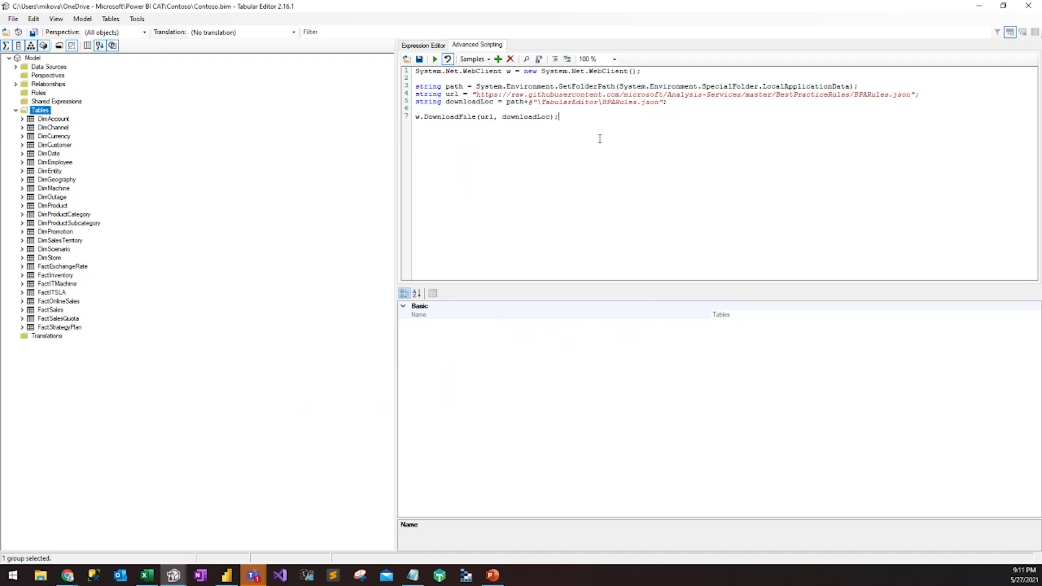
Clear the script editor and load the script back from the LoadBPARules custom action, selecting all its code.
{"action": "key", "text": "ctrl+a"}
{"action": "key", "text": "Delete"}
{"action": "left_click", "coordinate": [472, 59]}
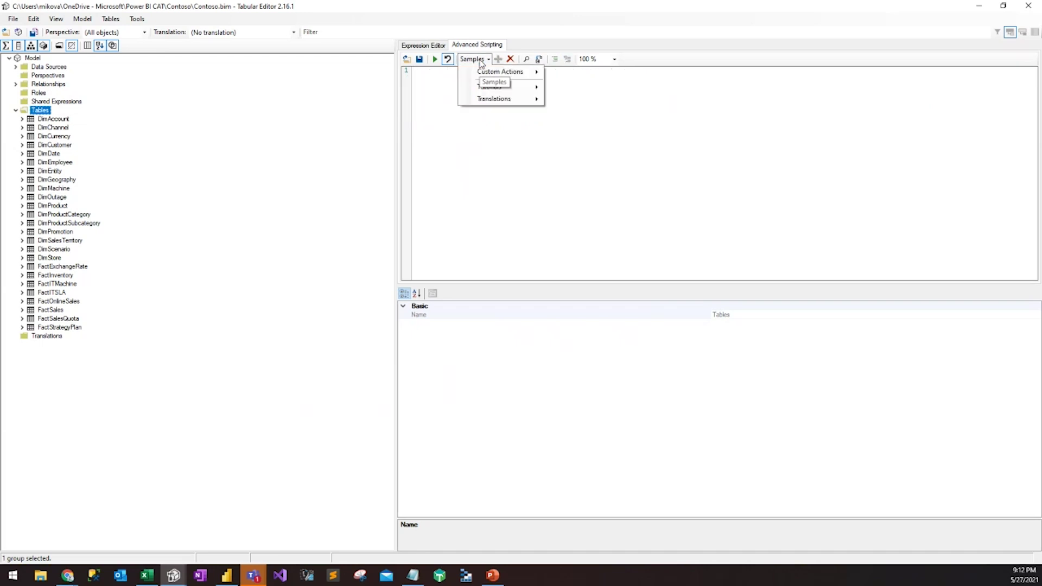
{"action": "mouse_move", "coordinate": [491, 74]}
{"action": "left_click", "coordinate": [576, 73]}
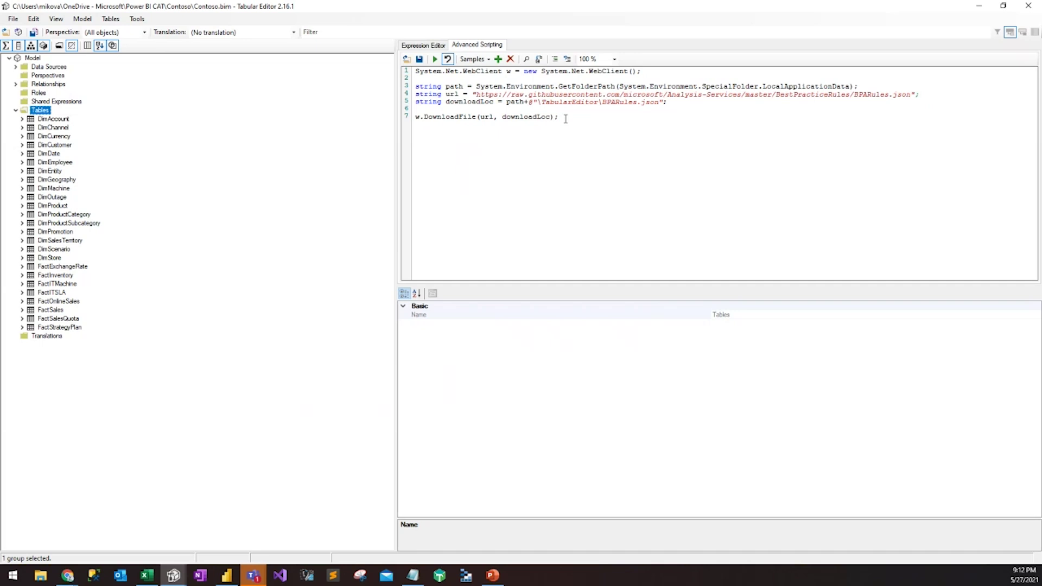
{"action": "left_click_drag", "start_coordinate": [565, 118], "coordinate": [417, 72]}
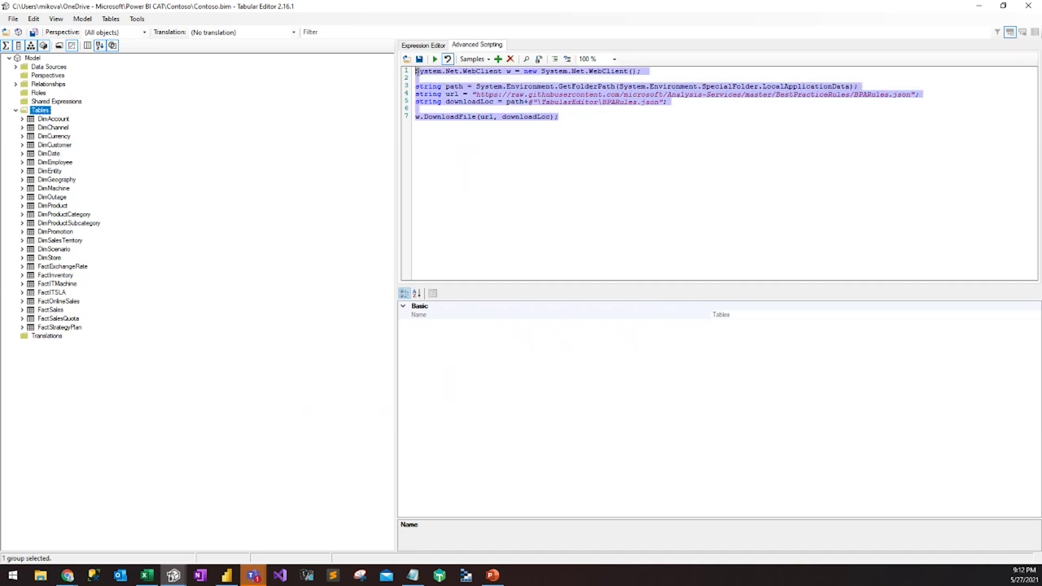
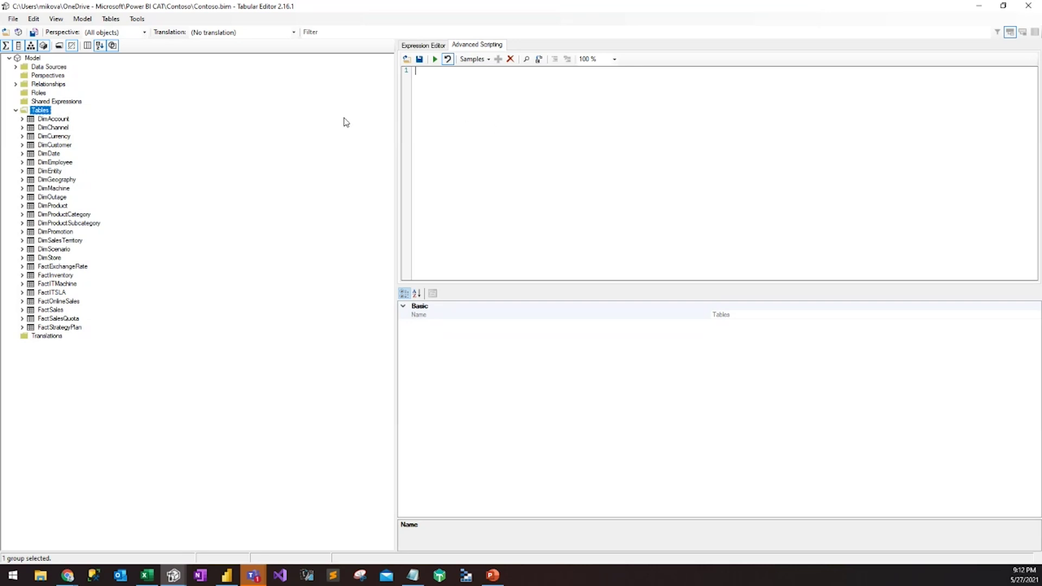
Enable the background scan for Best Practice issues in the preferences, closing the Best Practice Analyzer results window at the end.
{"action": "left_click", "coordinate": [13, 22]}
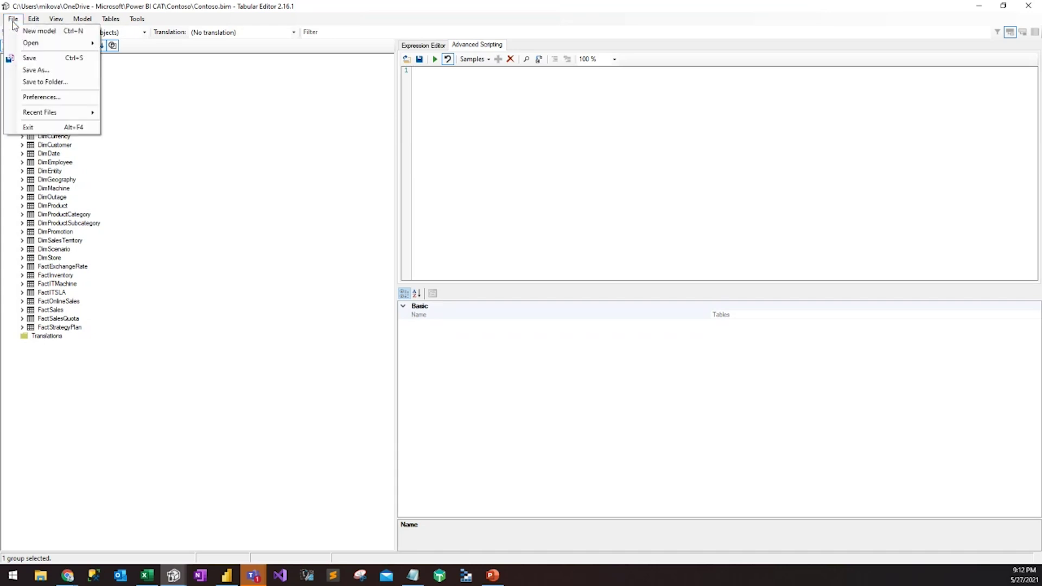
{"action": "left_click", "coordinate": [42, 98]}
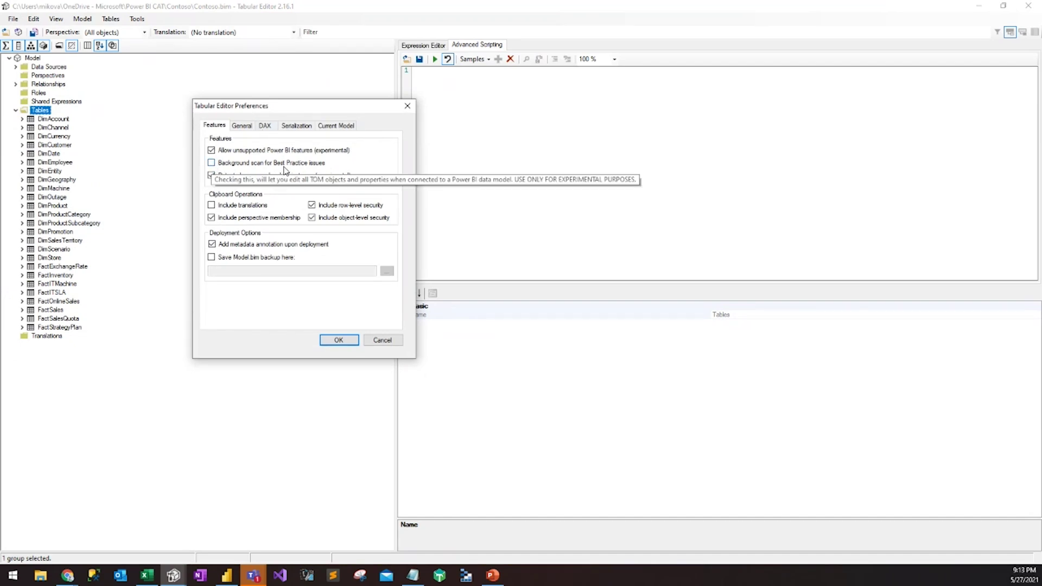
{"action": "left_click", "coordinate": [225, 163]}
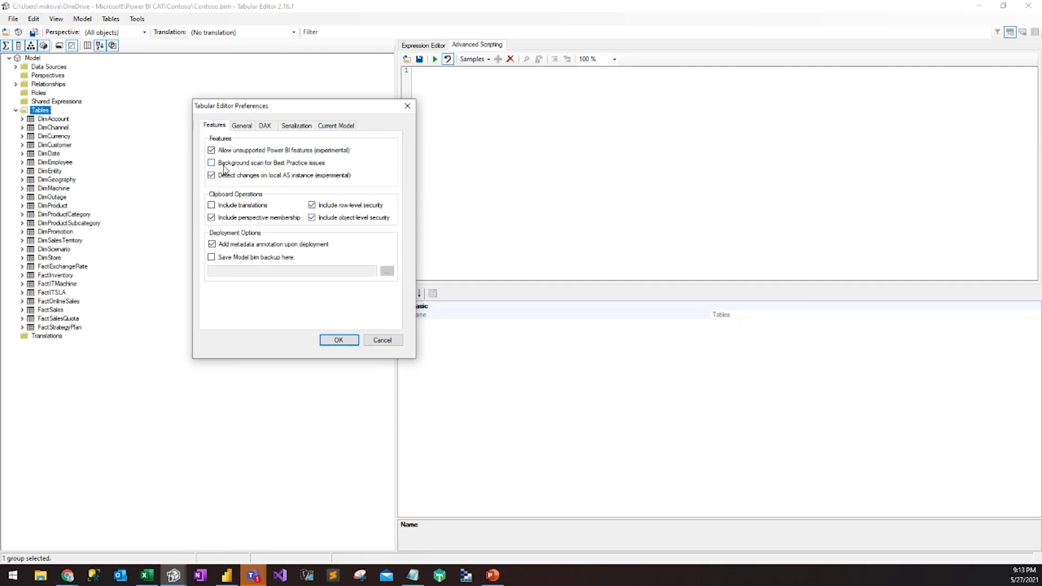
{"action": "left_click", "coordinate": [338, 340]}
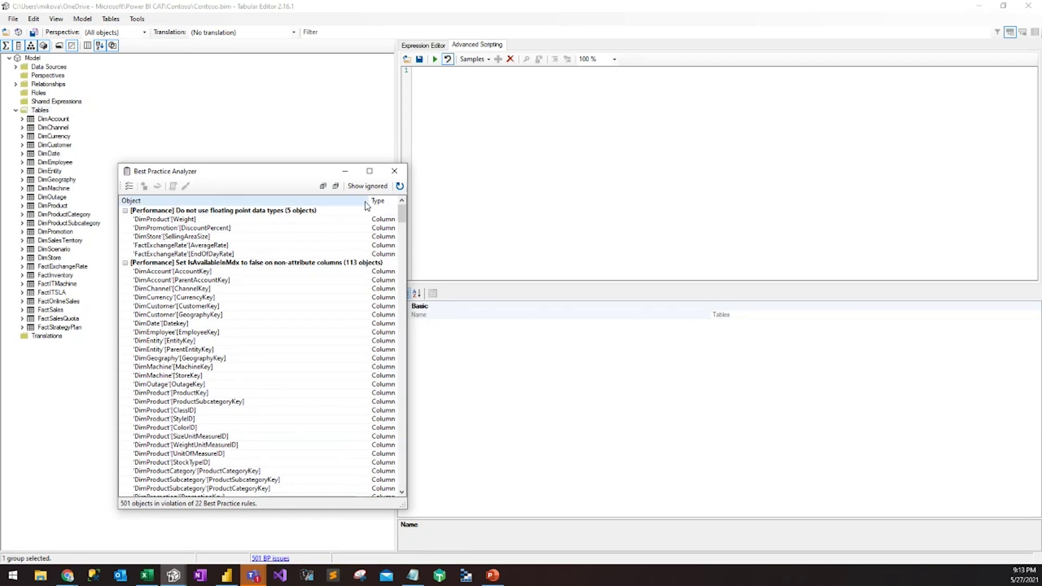
{"action": "left_click", "coordinate": [394, 173]}
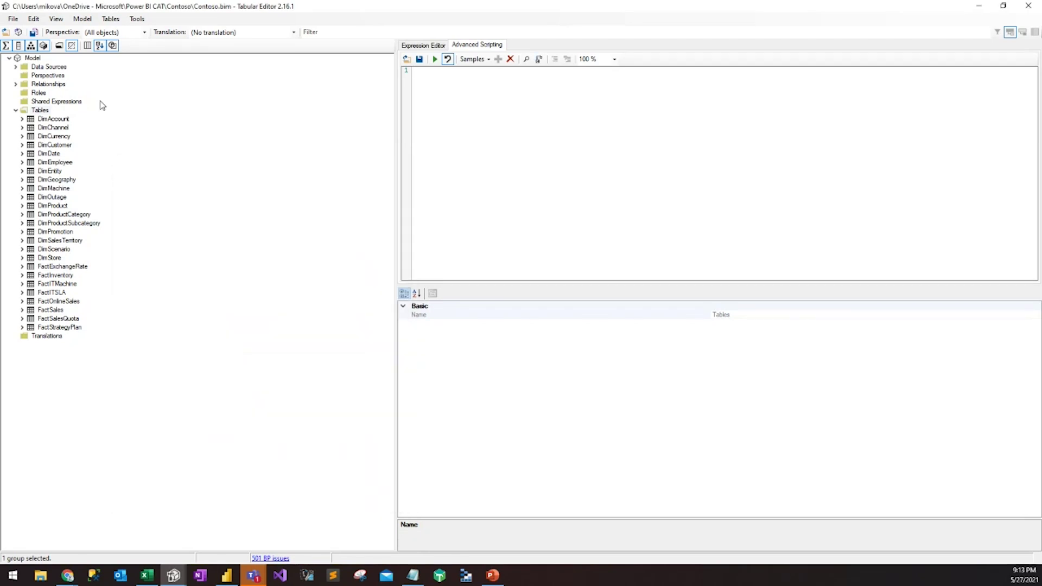
{"action": "left_click", "coordinate": [15, 20]}
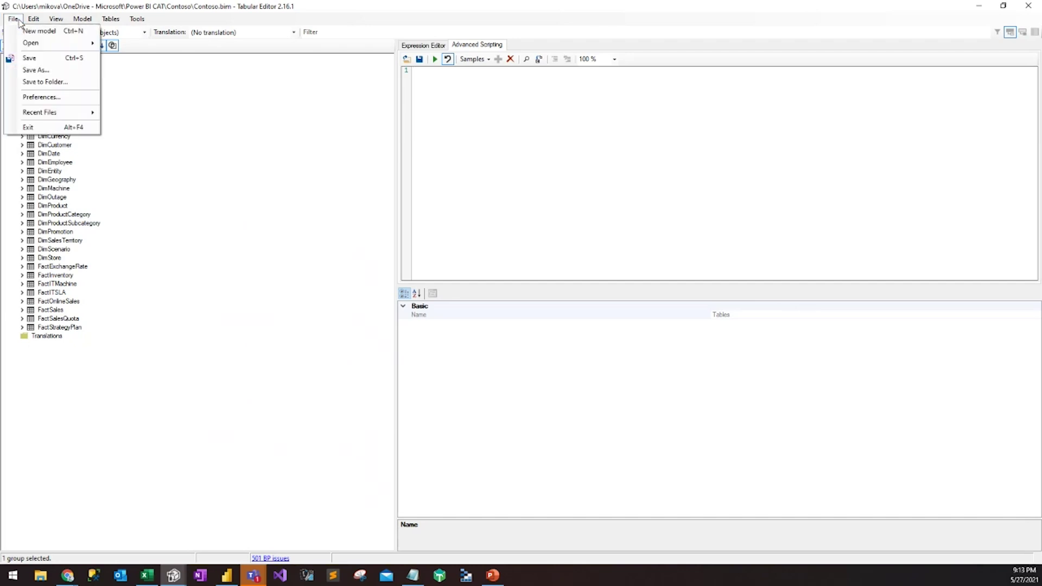
{"action": "left_click", "coordinate": [52, 97]}
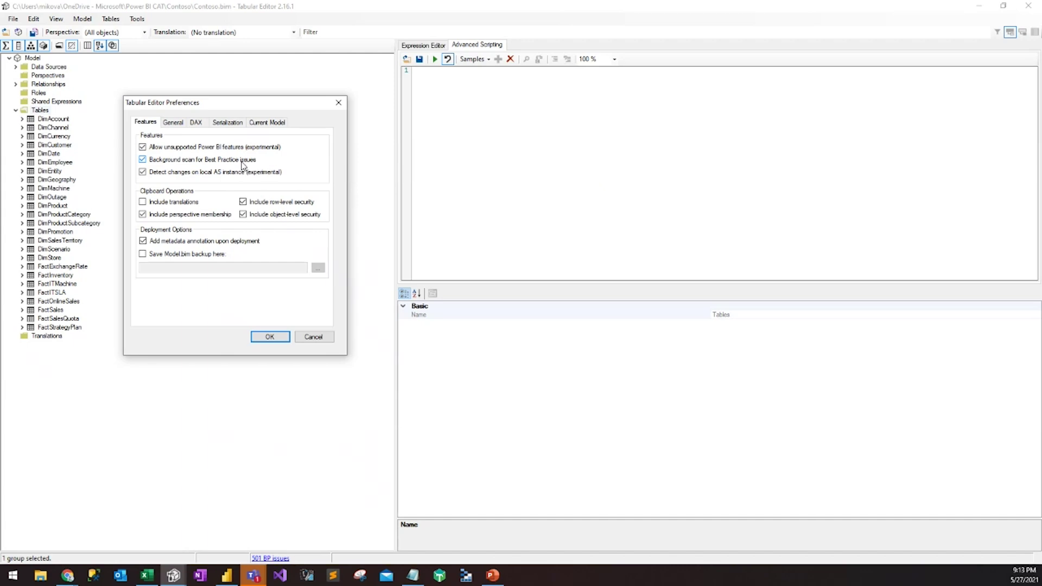
{"action": "left_click", "coordinate": [242, 162]}
{"action": "left_click_drag", "start_coordinate": [270, 108], "coordinate": [324, 120]}
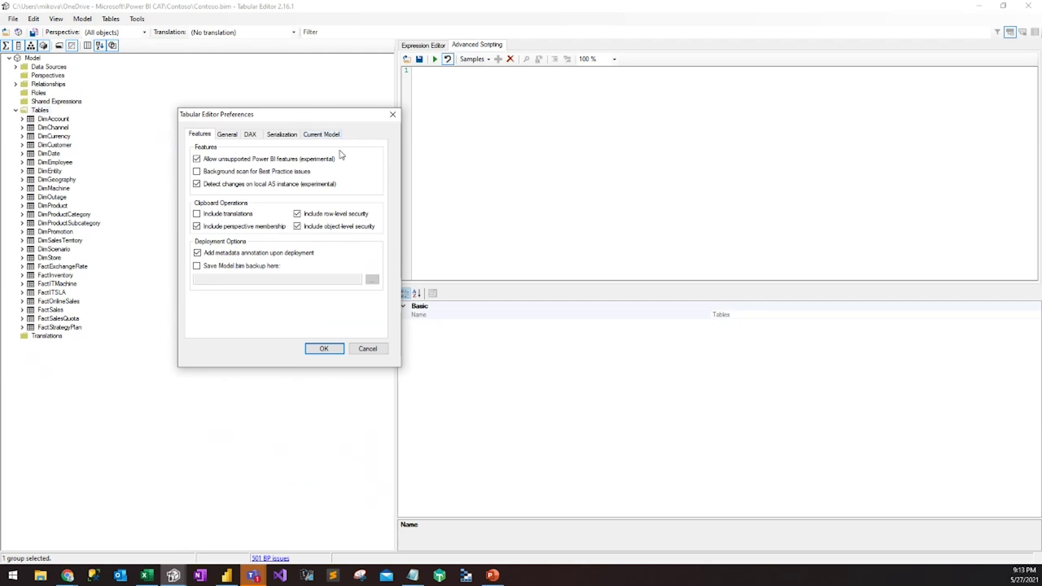
{"action": "mouse_move", "coordinate": [222, 166]}
{"action": "left_click_drag", "start_coordinate": [307, 117], "coordinate": [321, 142]}
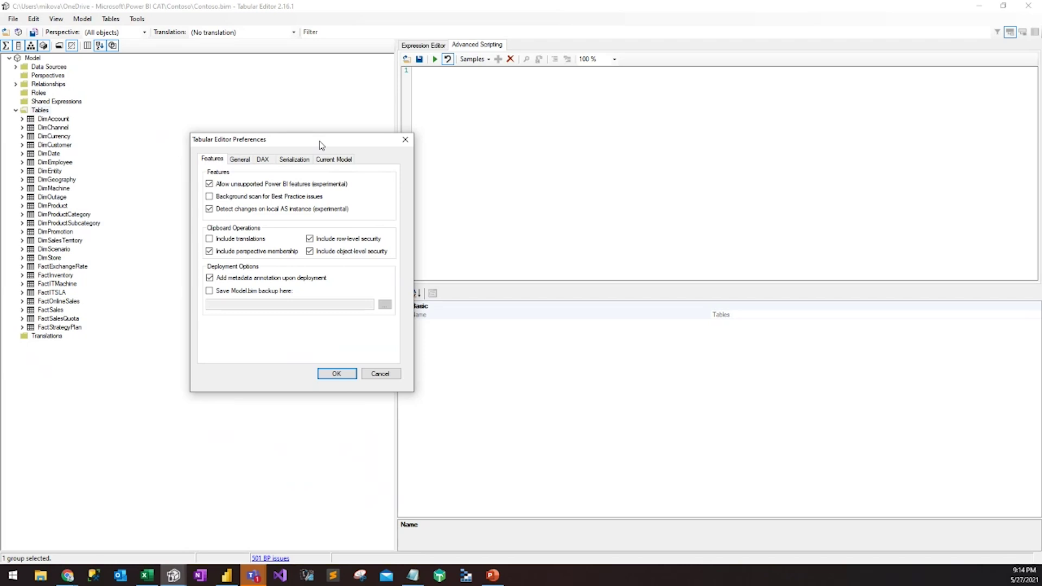
{"action": "left_click", "coordinate": [384, 372]}
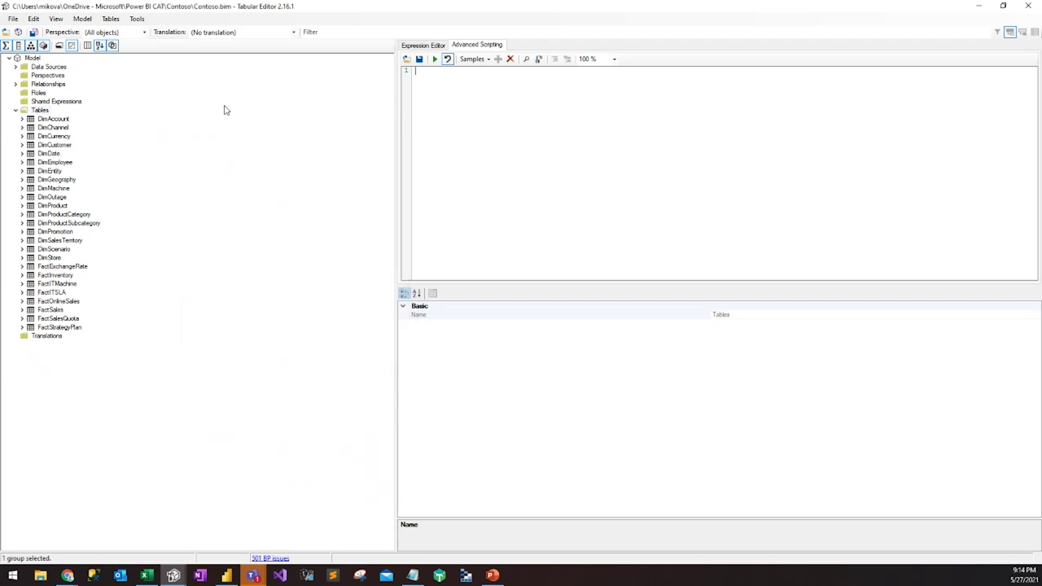
Open the Best Practice Analyzer for the Contoso model and refresh its results.
{"action": "left_click", "coordinate": [147, 23]}
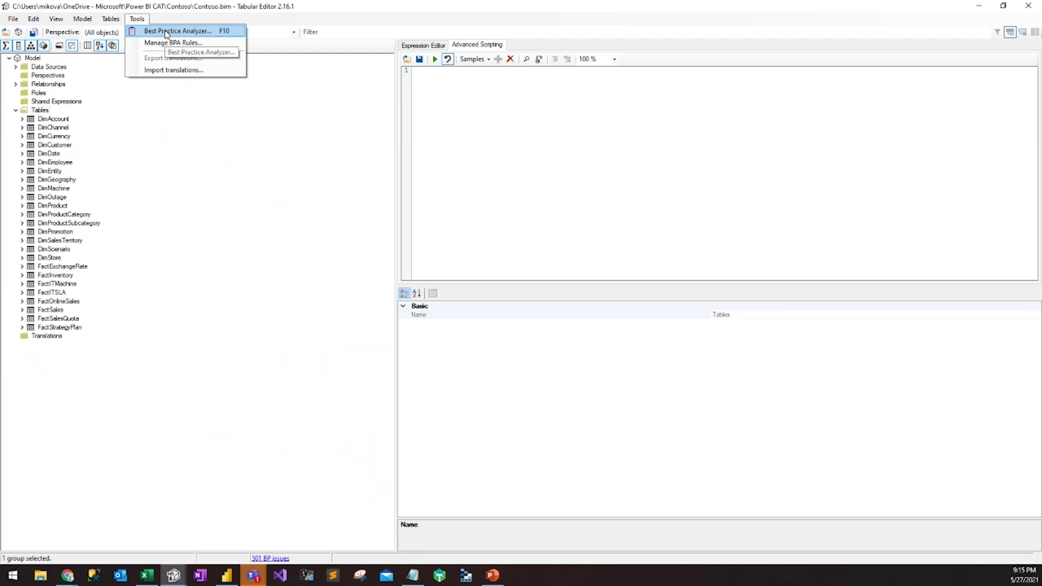
{"action": "left_click", "coordinate": [166, 33]}
{"action": "left_click_drag", "start_coordinate": [220, 172], "coordinate": [223, 115]}
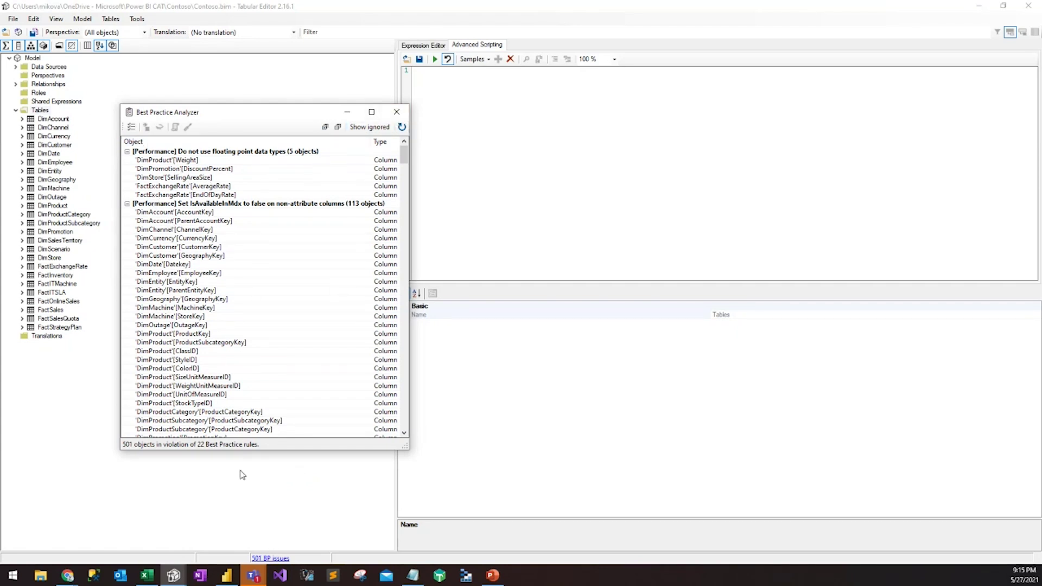
{"action": "left_click", "coordinate": [402, 127]}
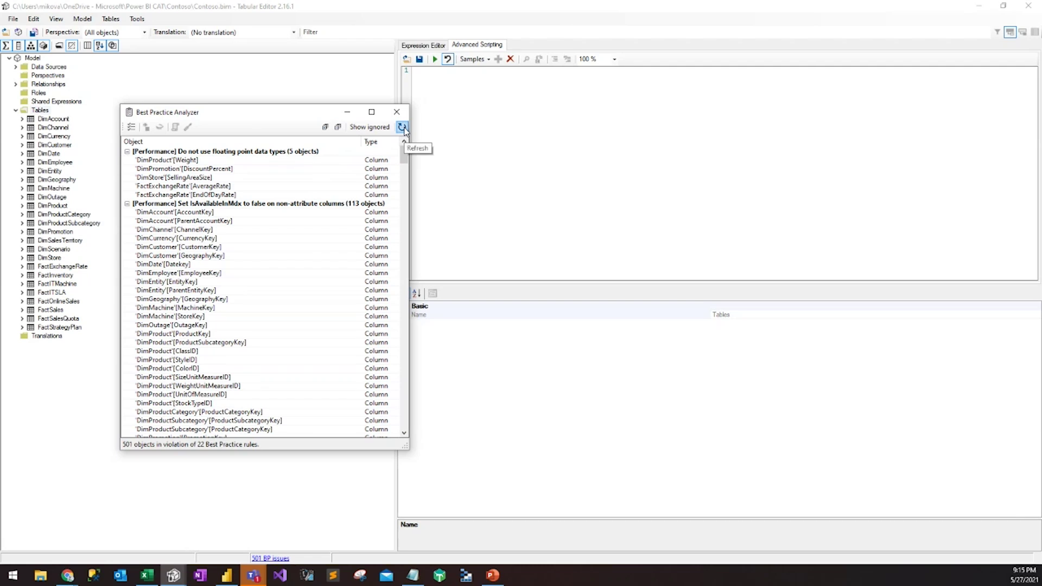
{"action": "mouse_move", "coordinate": [308, 162]}
{"action": "mouse_move", "coordinate": [273, 170]}
Collapse all rule groups, widen the analyzer window, and examine the objects and description under "Do not use floating point data types".
{"action": "left_click_drag", "start_coordinate": [298, 116], "coordinate": [299, 104]}
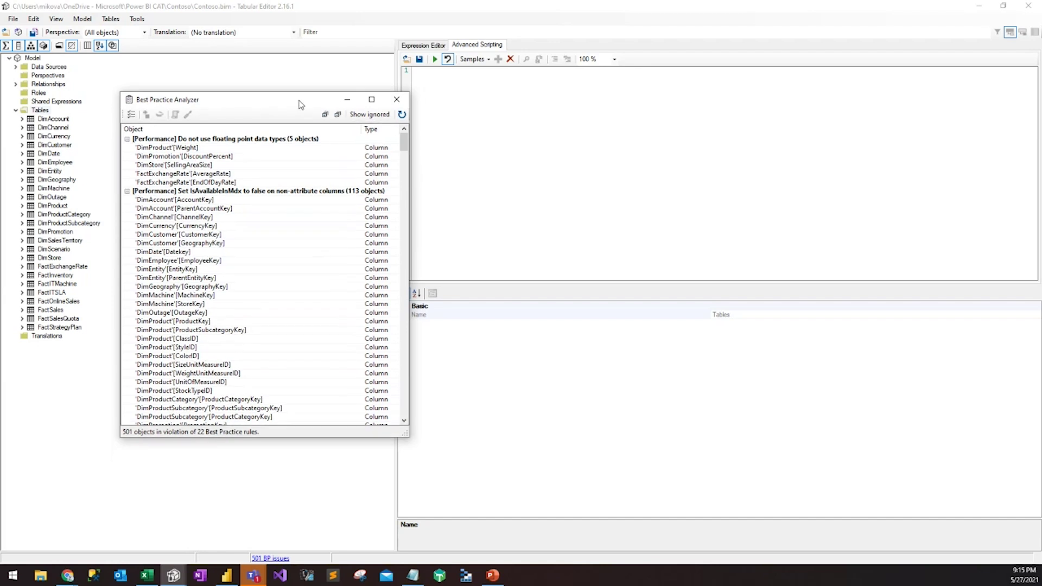
{"action": "left_click", "coordinate": [342, 116]}
{"action": "left_click_drag", "start_coordinate": [409, 147], "coordinate": [498, 147]}
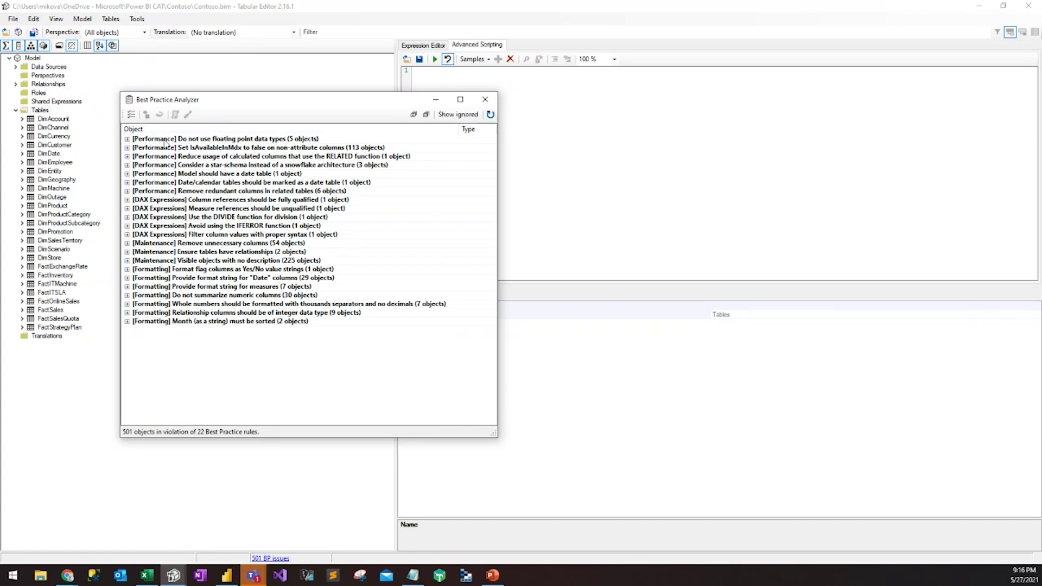
{"action": "left_click", "coordinate": [128, 139]}
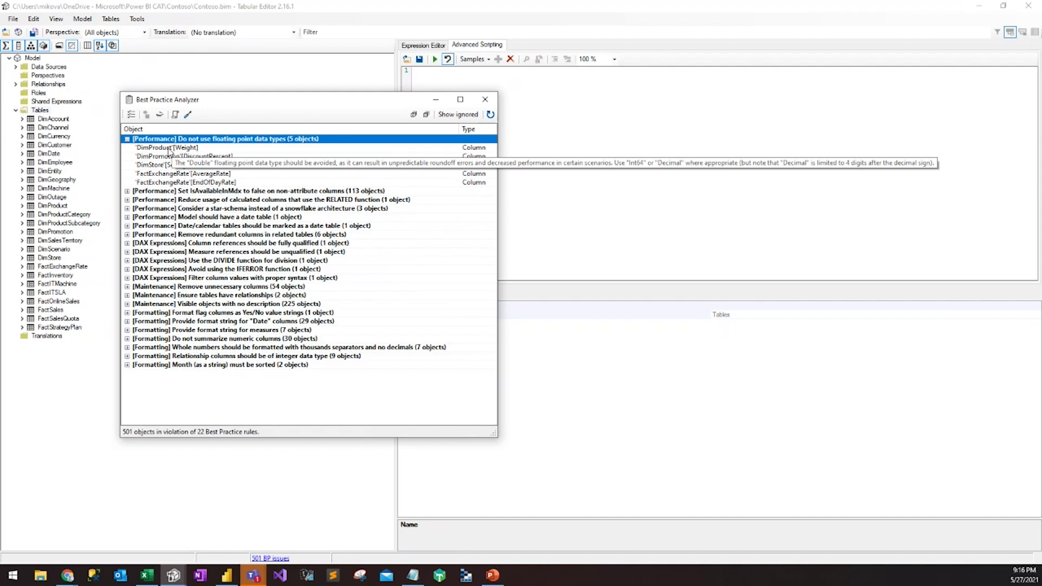
{"action": "left_click", "coordinate": [127, 139]}
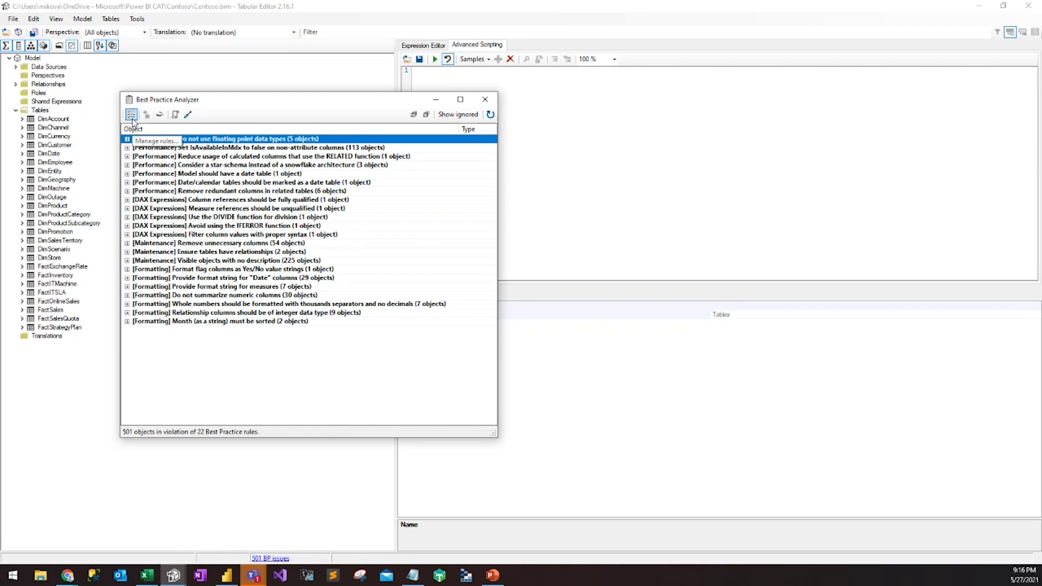
Open the rule manager from the Best Practice Analyzer and display the rules for the local user.
{"action": "left_click", "coordinate": [140, 20]}
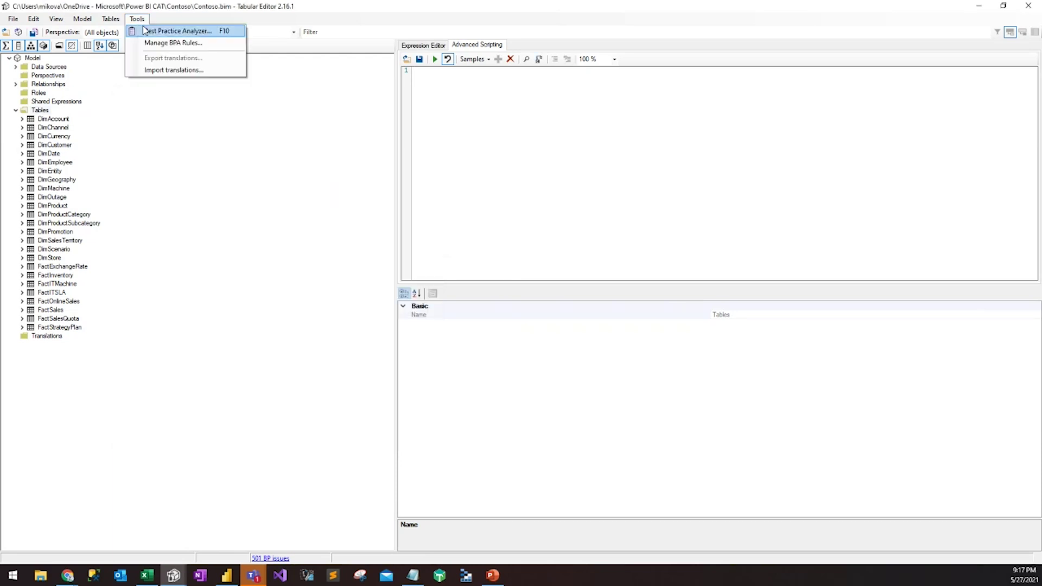
{"action": "left_click", "coordinate": [173, 575]}
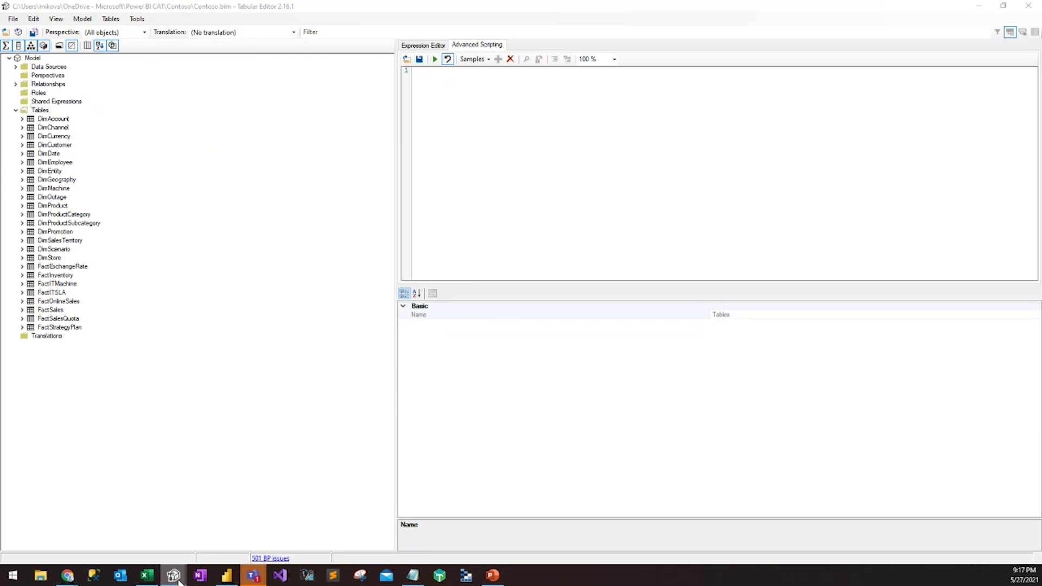
{"action": "left_click", "coordinate": [272, 512]}
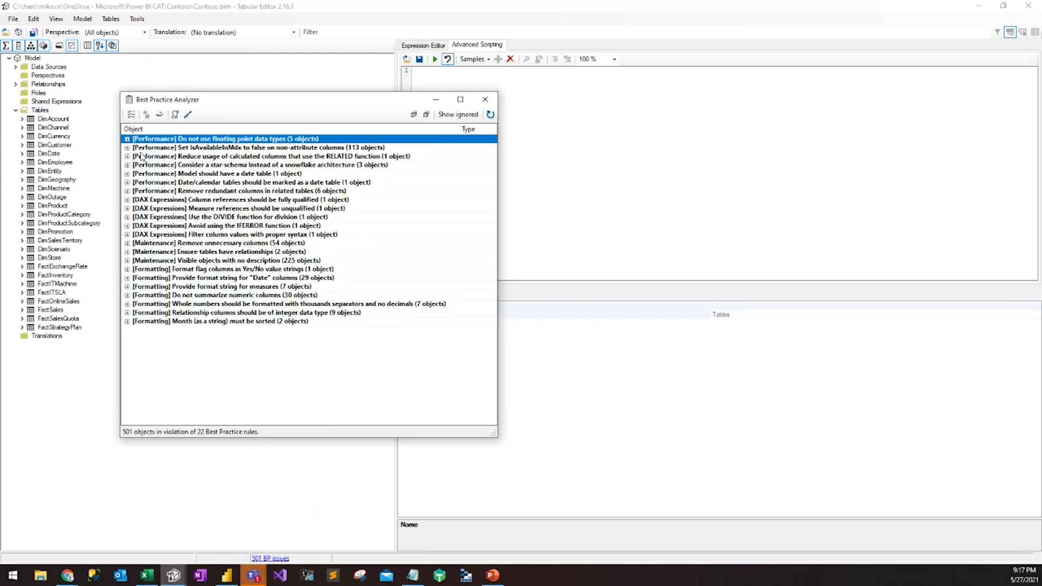
{"action": "left_click", "coordinate": [130, 114]}
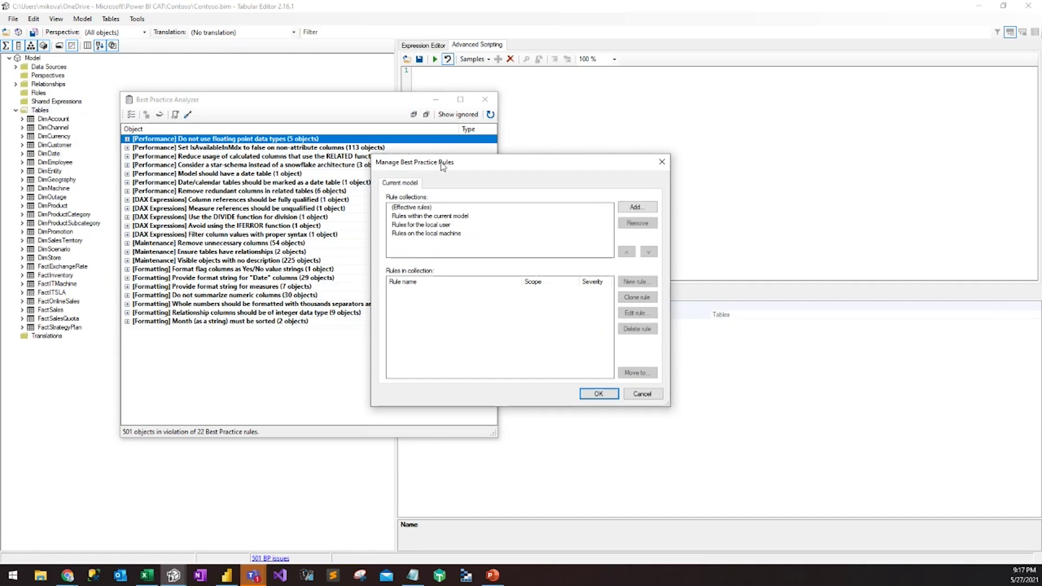
{"action": "left_click_drag", "start_coordinate": [439, 173], "coordinate": [228, 164]}
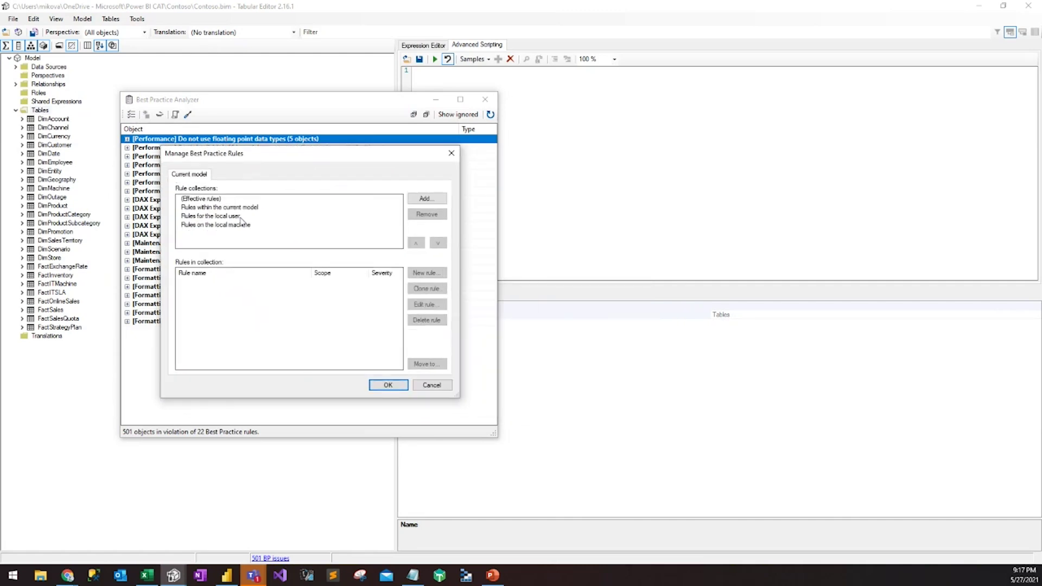
{"action": "left_click", "coordinate": [241, 217]}
Enlarge the rule manager, widen its rule name column, and open the rule "[DAX Expressions] Use the DIVIDE function for division" for editing.
{"action": "left_click_drag", "start_coordinate": [458, 398], "coordinate": [619, 439]}
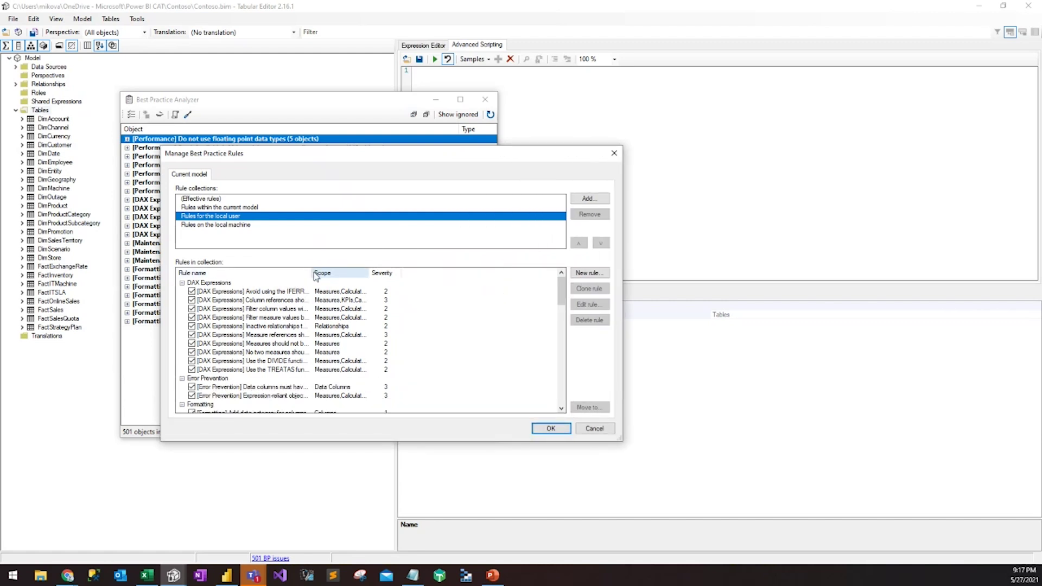
{"action": "left_click_drag", "start_coordinate": [314, 274], "coordinate": [432, 274]}
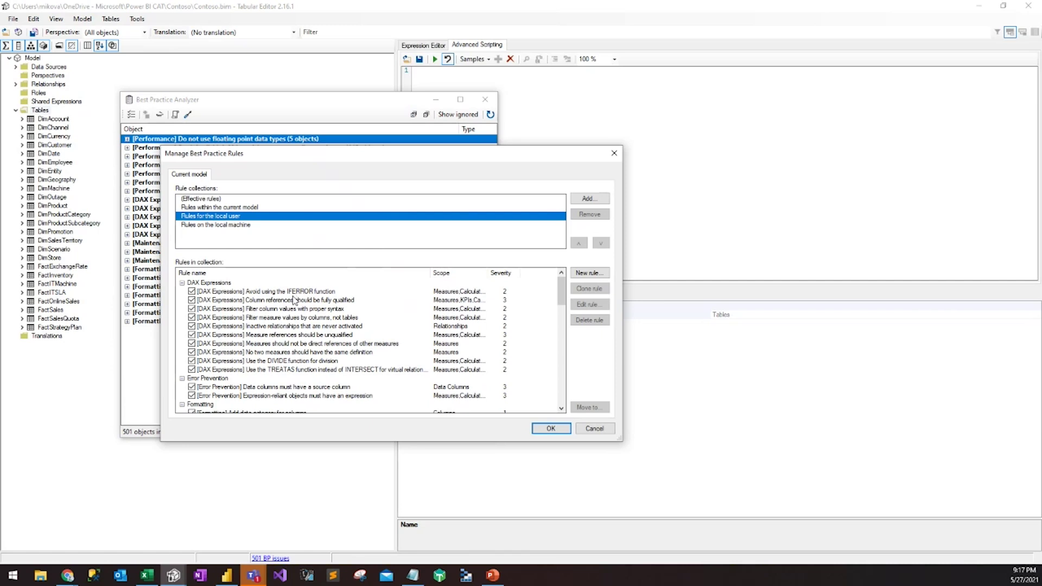
{"action": "left_click", "coordinate": [286, 362]}
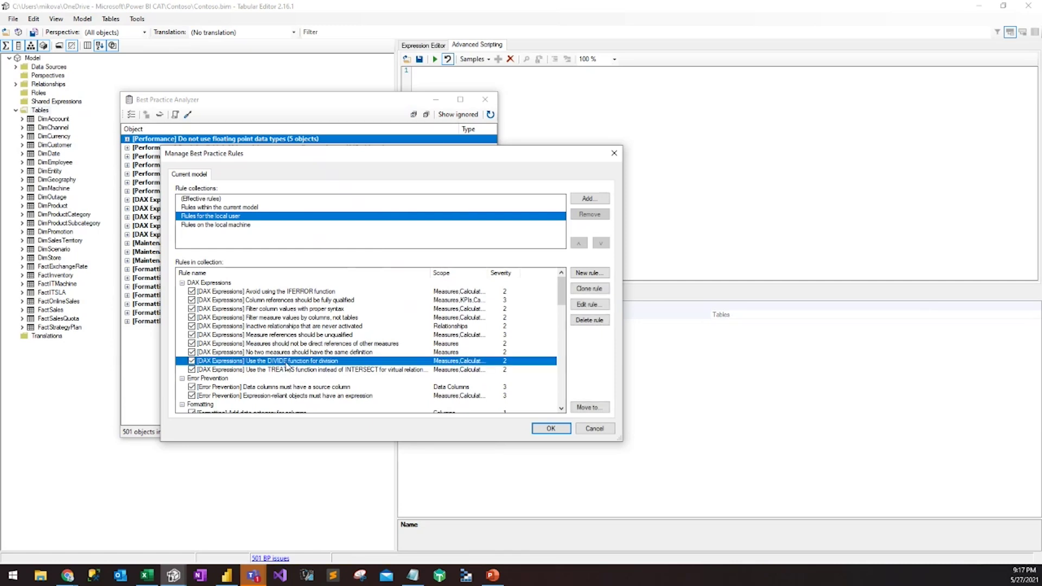
{"action": "left_click", "coordinate": [584, 305]}
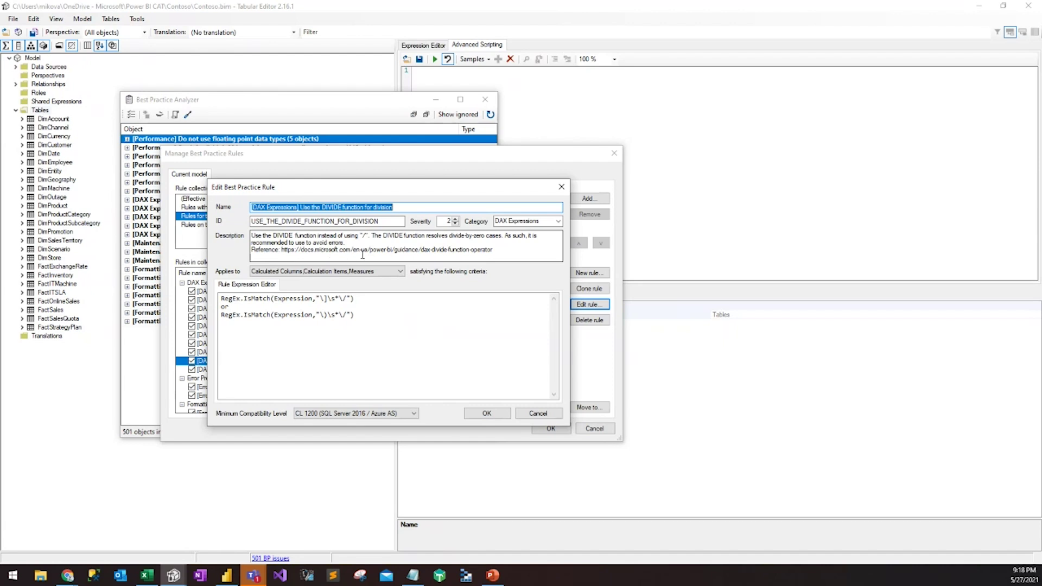
Examine the DIVIDE rule's description, severity and regular expression criteria, and leave the rule and the rule manager without saving changes.
{"action": "left_click", "coordinate": [498, 250]}
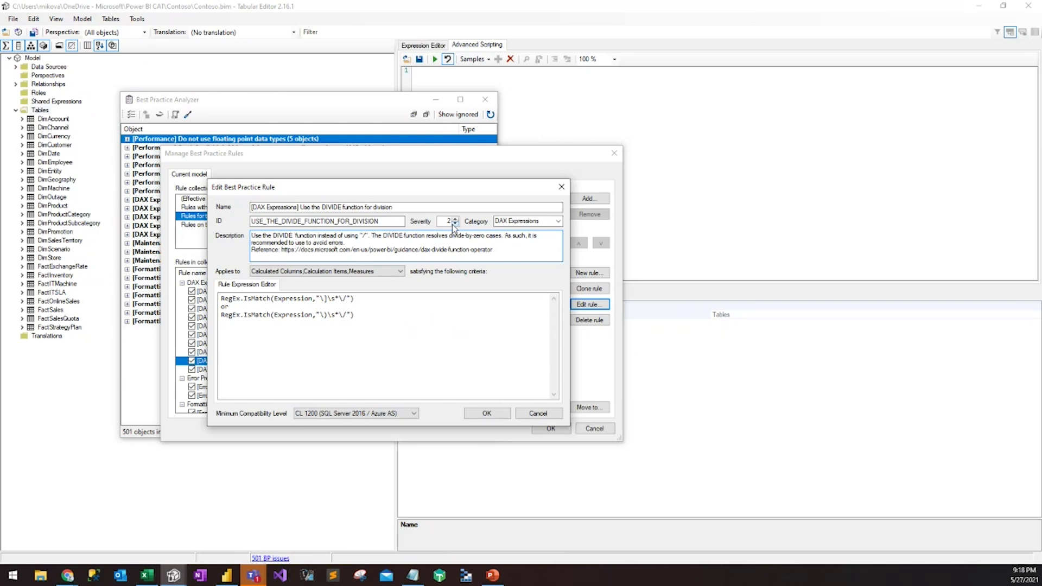
{"action": "mouse_move", "coordinate": [453, 227]}
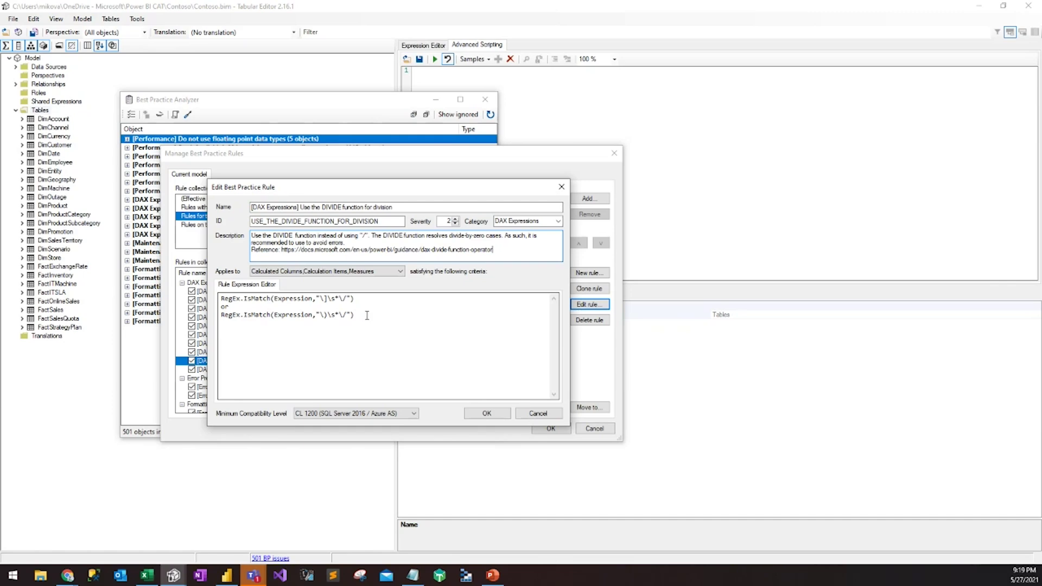
{"action": "mouse_move", "coordinate": [360, 193]}
{"action": "left_mouse_down"}
{"action": "mouse_move", "coordinate": [406, 186]}
{"action": "mouse_move", "coordinate": [379, 185]}
{"action": "left_mouse_up"}
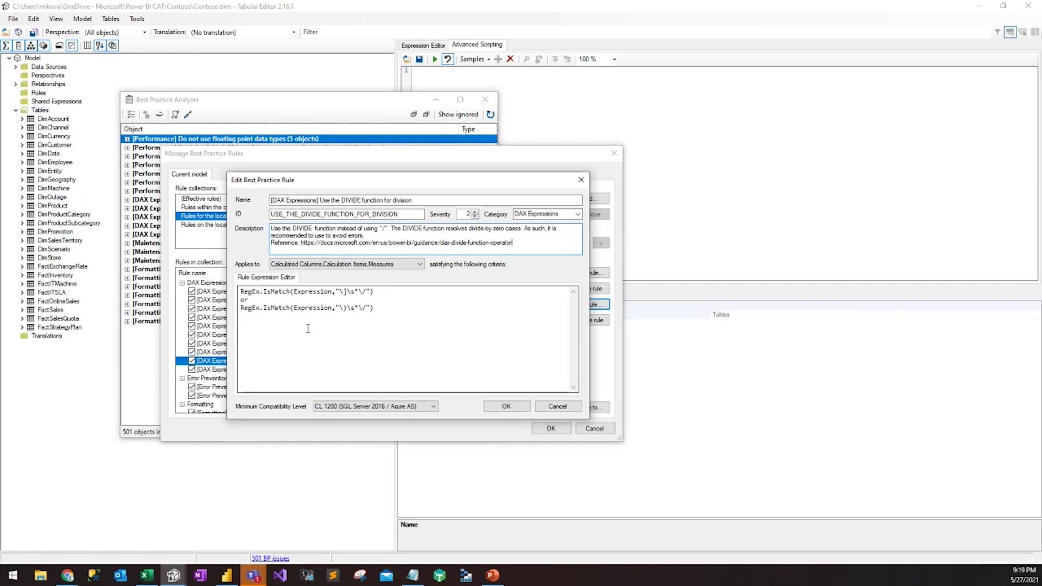
{"action": "left_click_drag", "start_coordinate": [375, 309], "coordinate": [333, 312]}
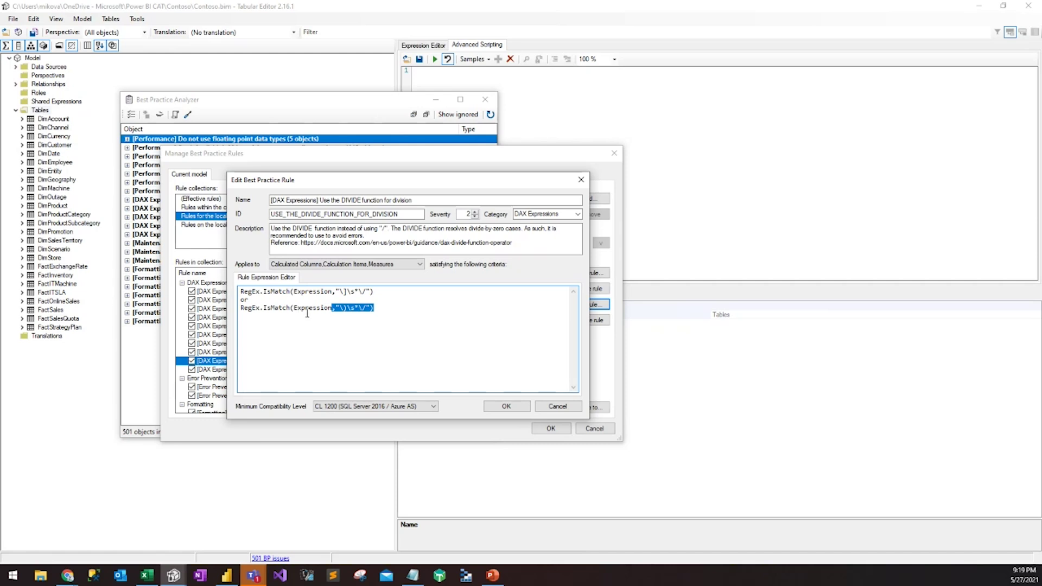
{"action": "left_click", "coordinate": [379, 308]}
{"action": "left_click_drag", "start_coordinate": [375, 309], "coordinate": [242, 293]}
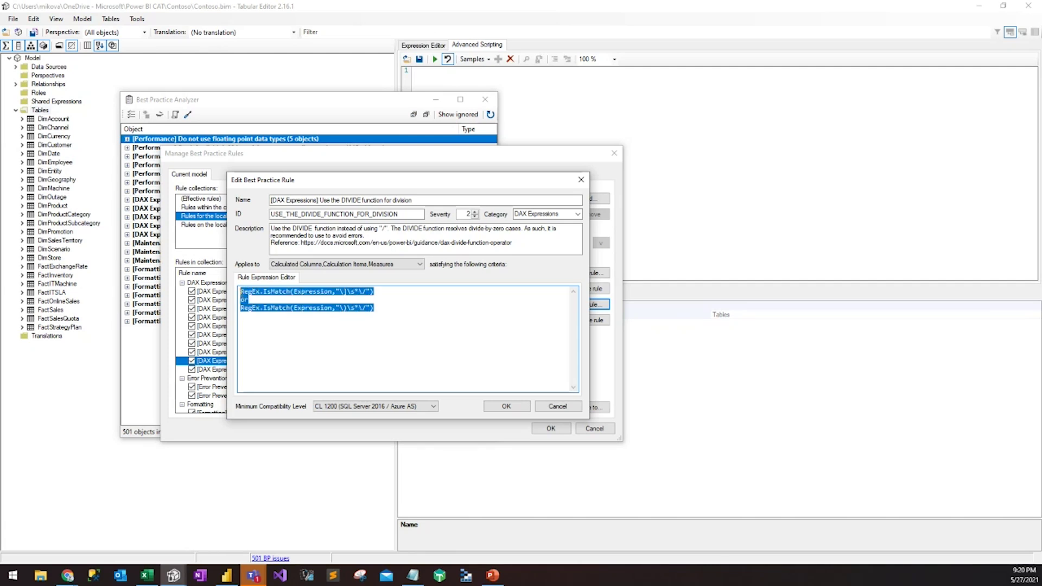
{"action": "left_click", "coordinate": [268, 299]}
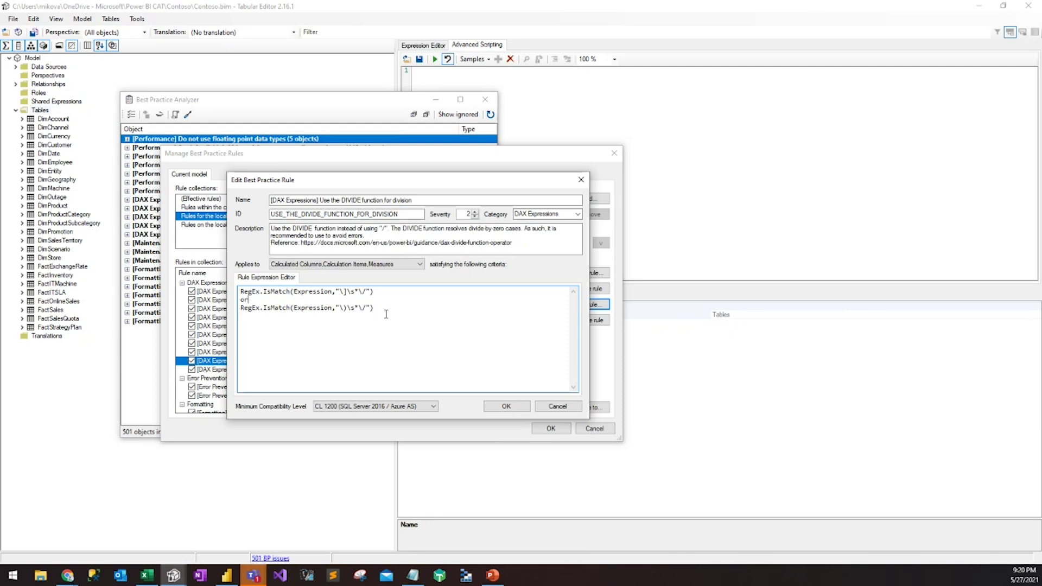
{"action": "left_click", "coordinate": [555, 407]}
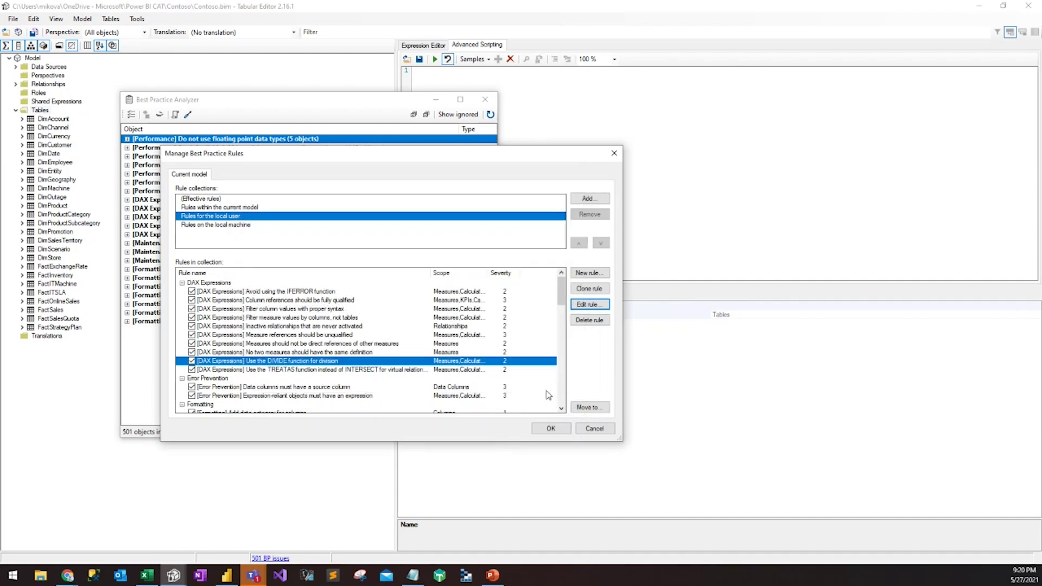
{"action": "left_click", "coordinate": [588, 431]}
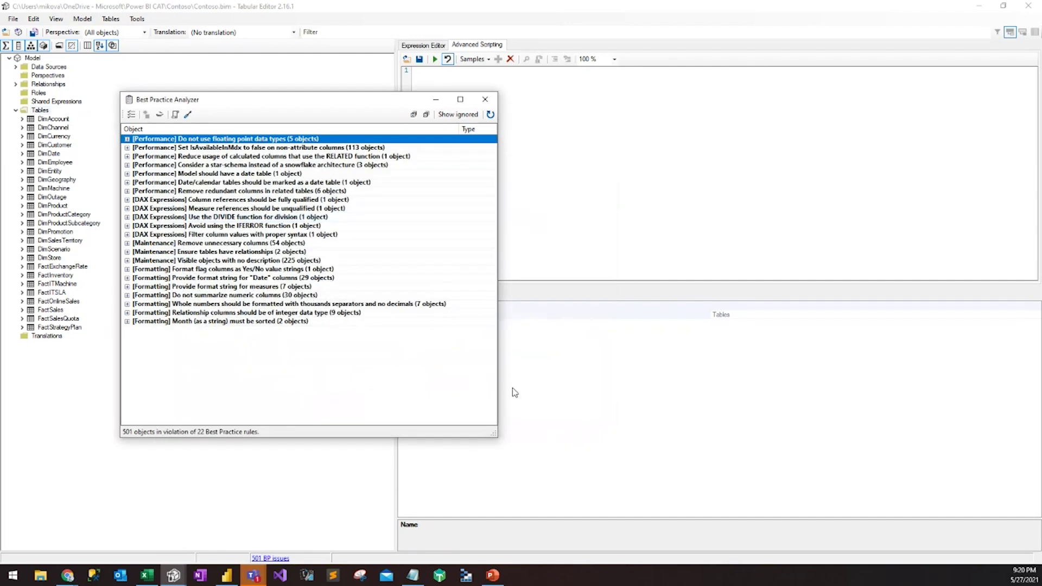
Expand the "Do not use floating point data types" violations and go to the 'DimProduct'[Weight] column in the model tree.
{"action": "left_click", "coordinate": [127, 140]}
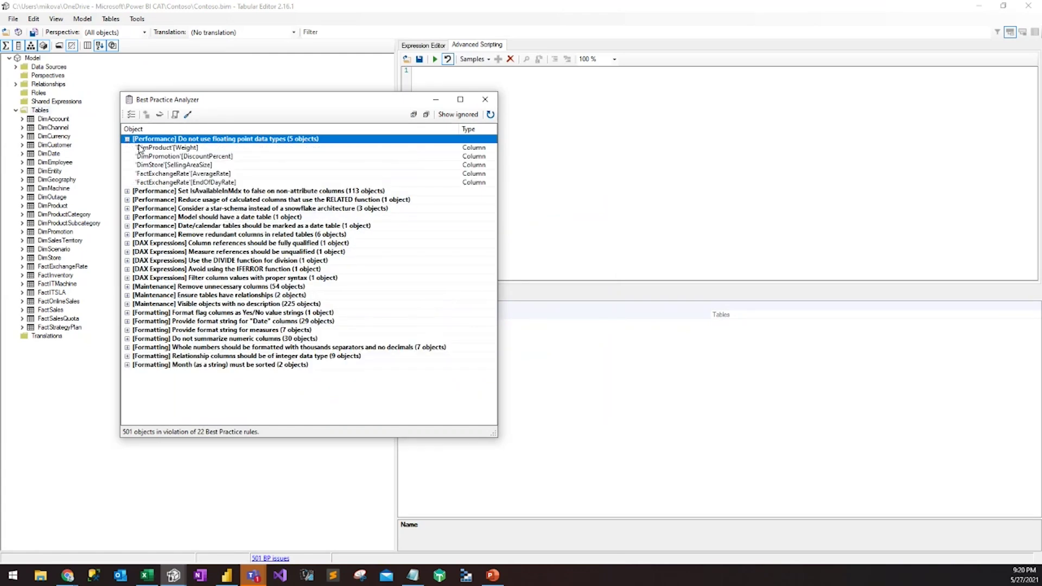
{"action": "left_click", "coordinate": [196, 148]}
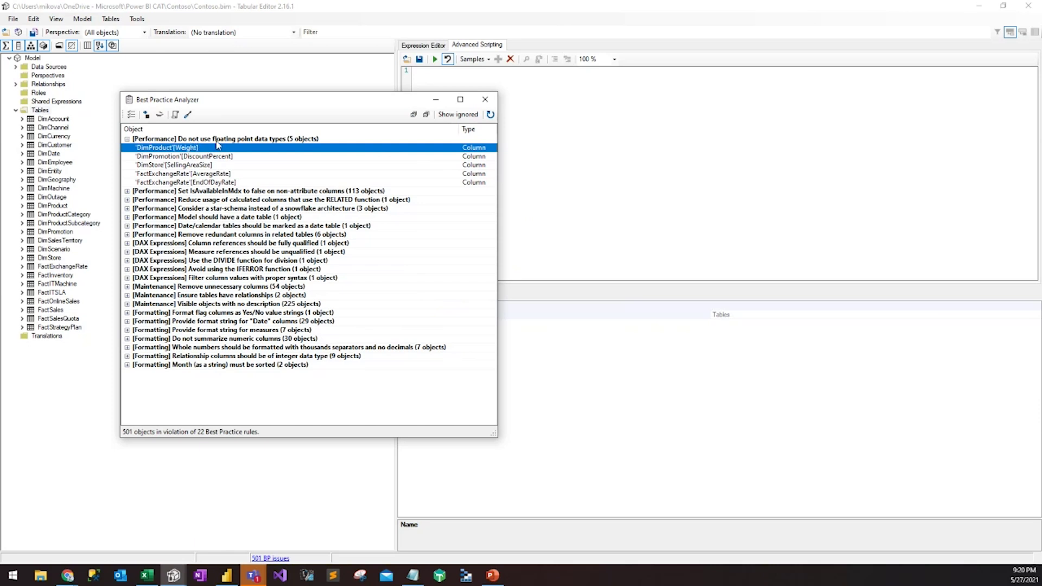
{"action": "mouse_move", "coordinate": [232, 150]}
{"action": "mouse_move", "coordinate": [212, 154]}
{"action": "double_click", "coordinate": [198, 149]}
{"action": "scroll", "coordinate": [707, 370], "scroll_direction": "up", "scroll_amount": 2}
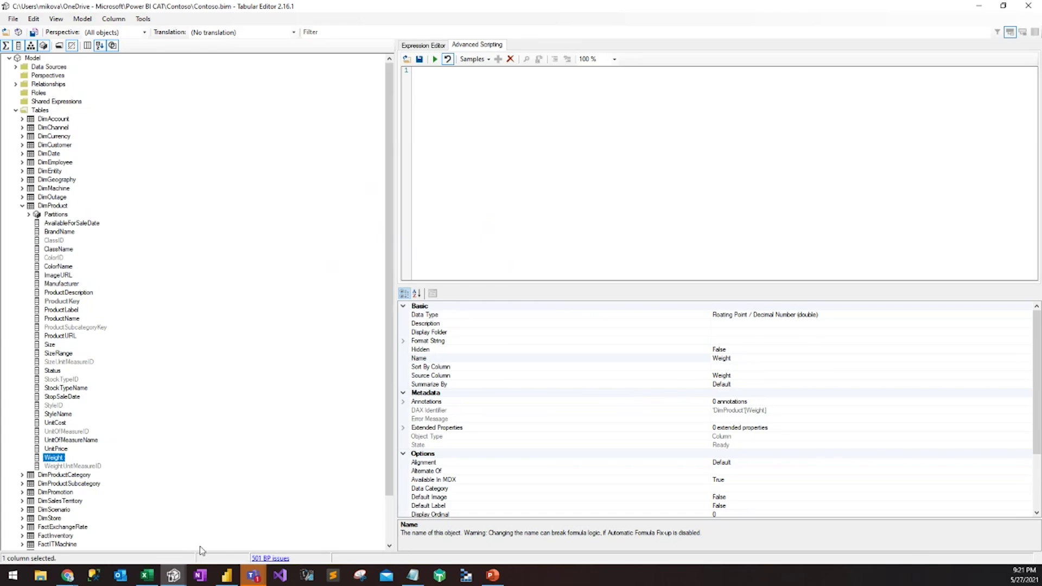
Generate a fix script for 'DimProduct'[Weight] in the Best Practice Analyzer and paste it into the advanced script editor.
{"action": "mouse_move", "coordinate": [180, 578]}
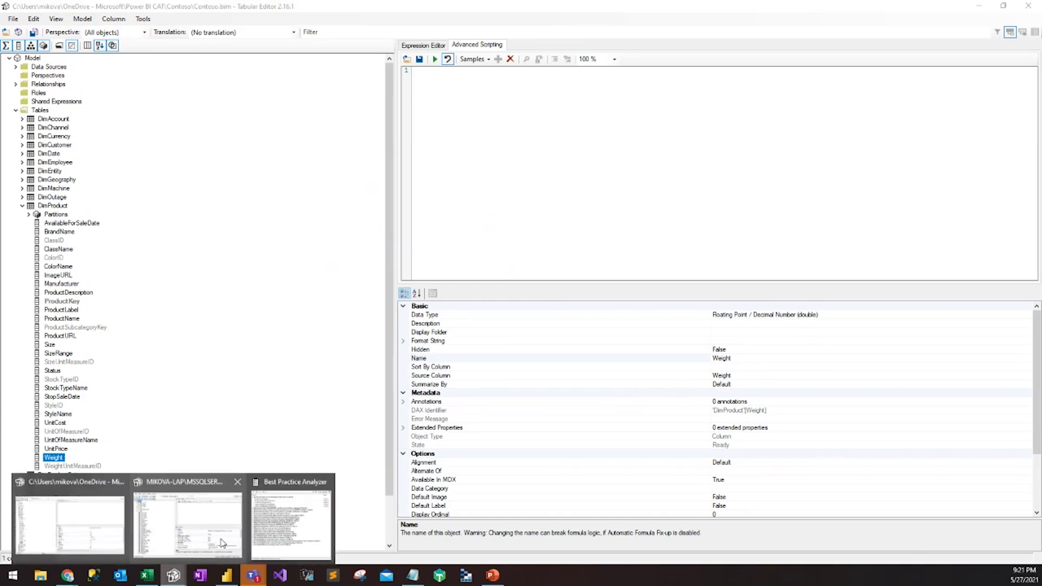
{"action": "left_click", "coordinate": [264, 531]}
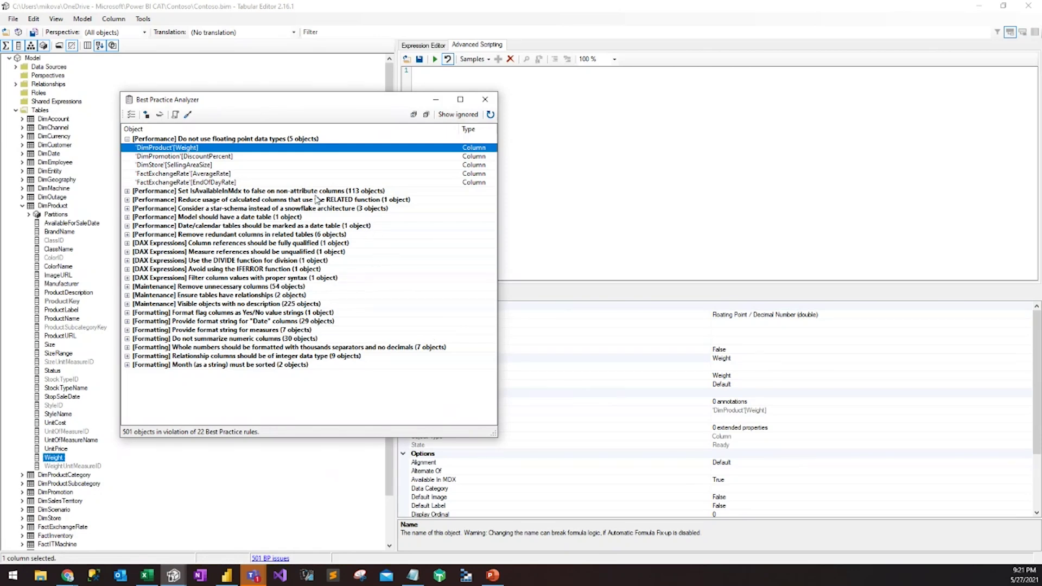
{"action": "left_click_drag", "start_coordinate": [316, 99], "coordinate": [300, 153]}
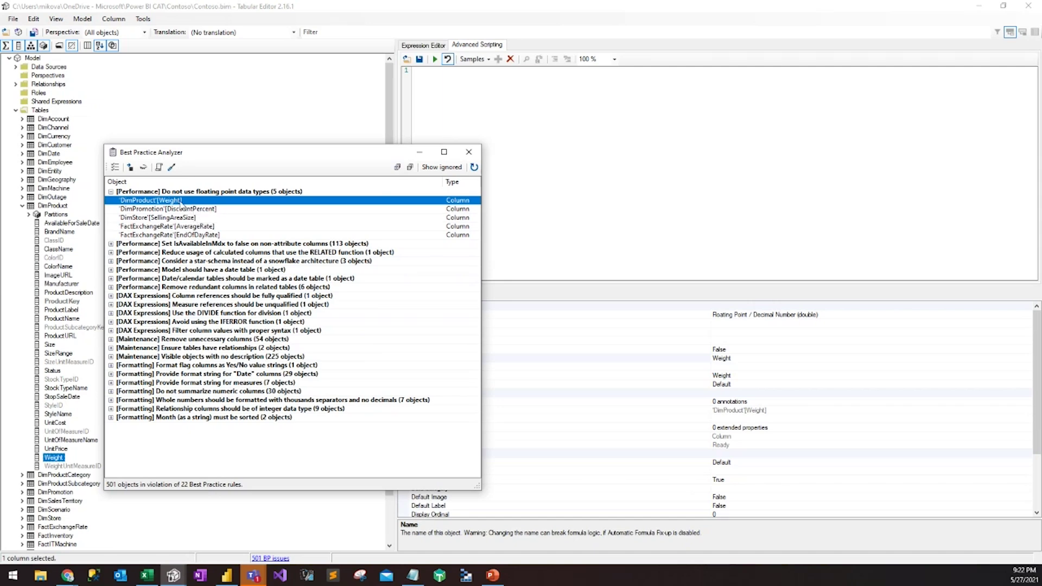
{"action": "right_click", "coordinate": [181, 204]}
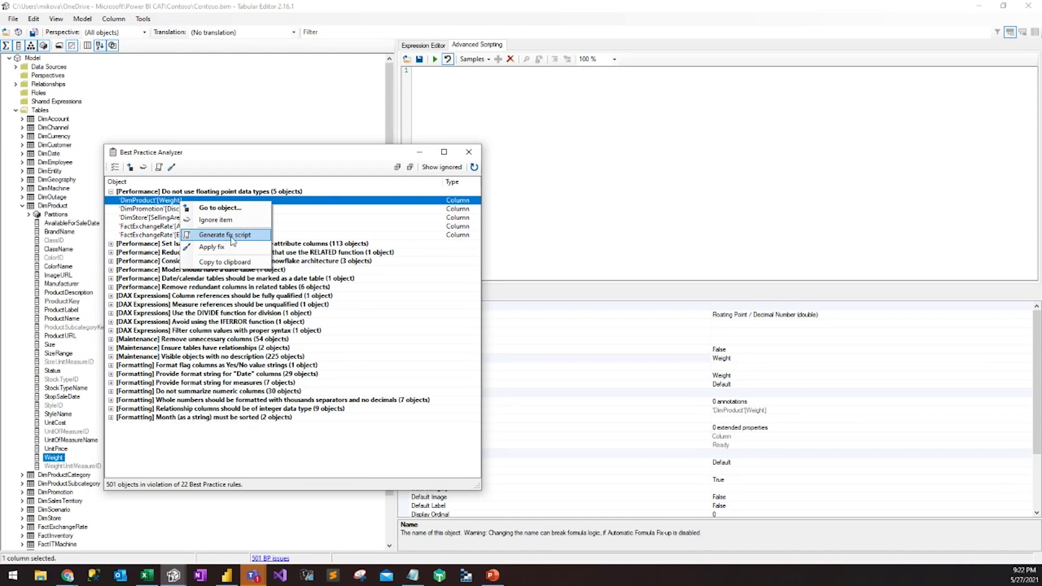
{"action": "left_click", "coordinate": [231, 237]}
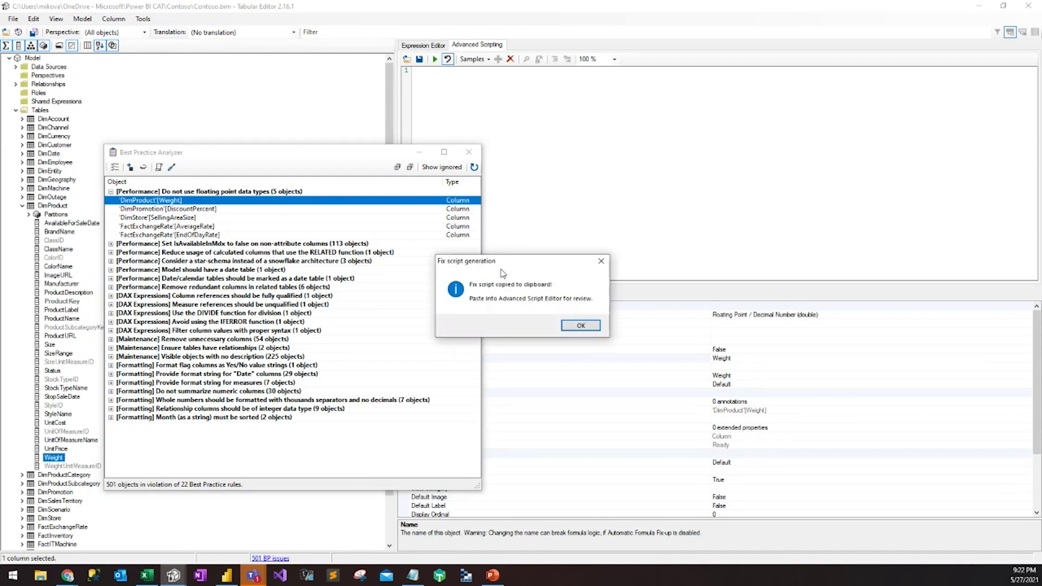
{"action": "left_click_drag", "start_coordinate": [500, 269], "coordinate": [397, 230]}
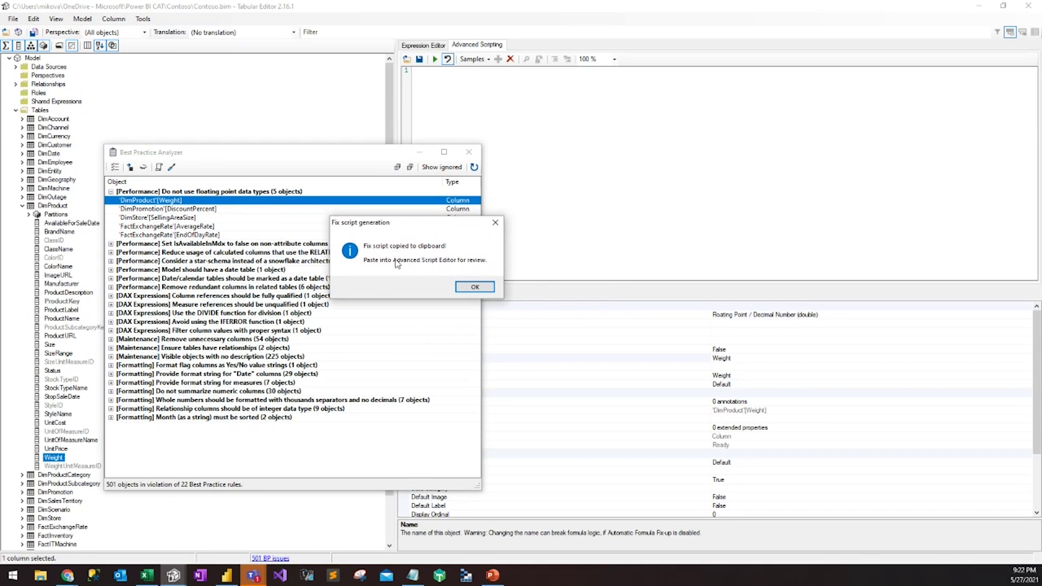
{"action": "left_click", "coordinate": [475, 288]}
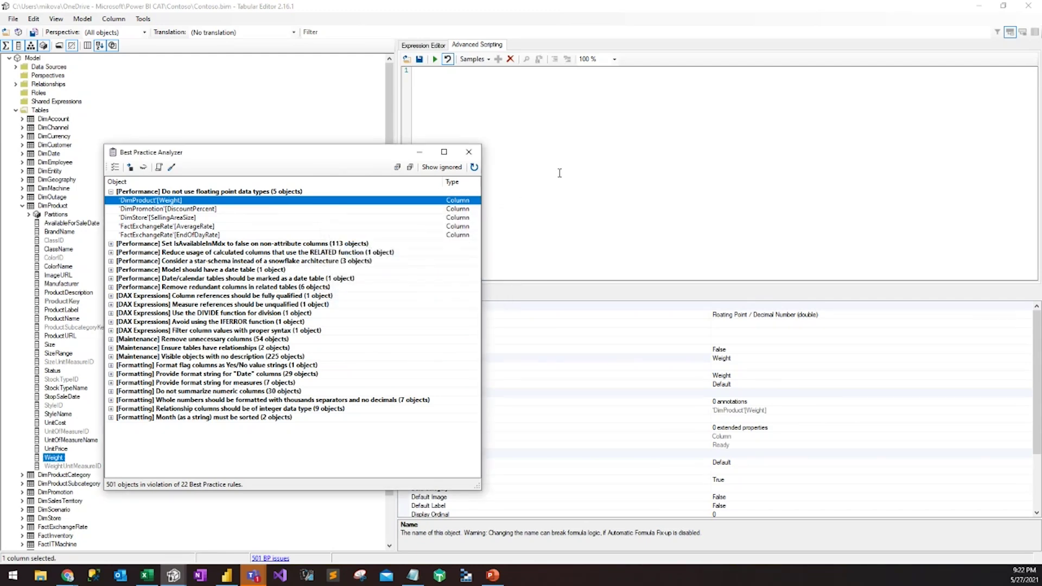
{"action": "left_click", "coordinate": [560, 173]}
{"action": "key", "text": "ctrl+v"}
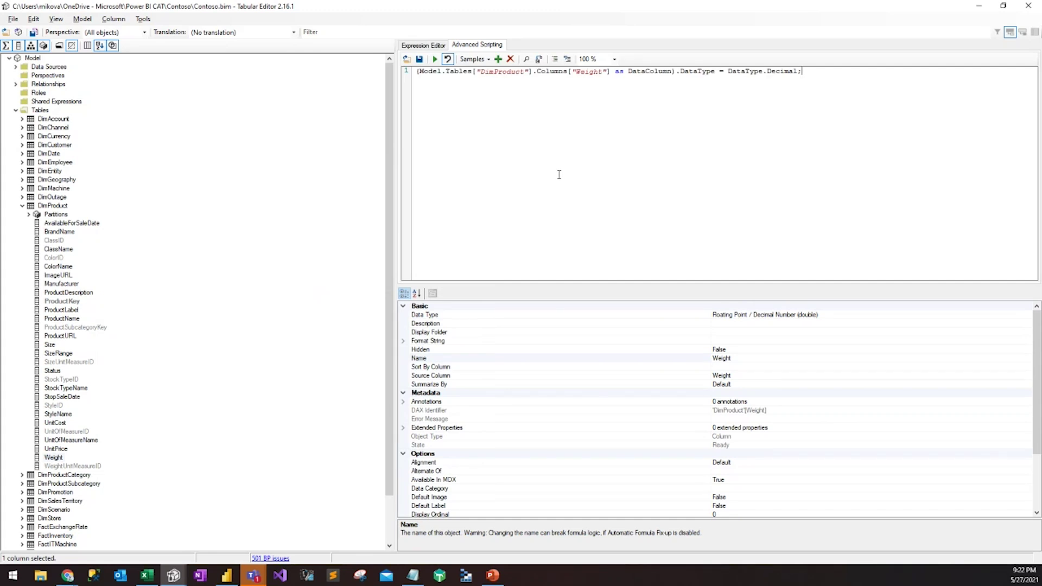
Generate a fix script for the Weight, DiscountPercent, SellingAreaSize and AverageRate violations, and replace the script editor's contents with it.
{"action": "key", "text": "alt+Tab"}
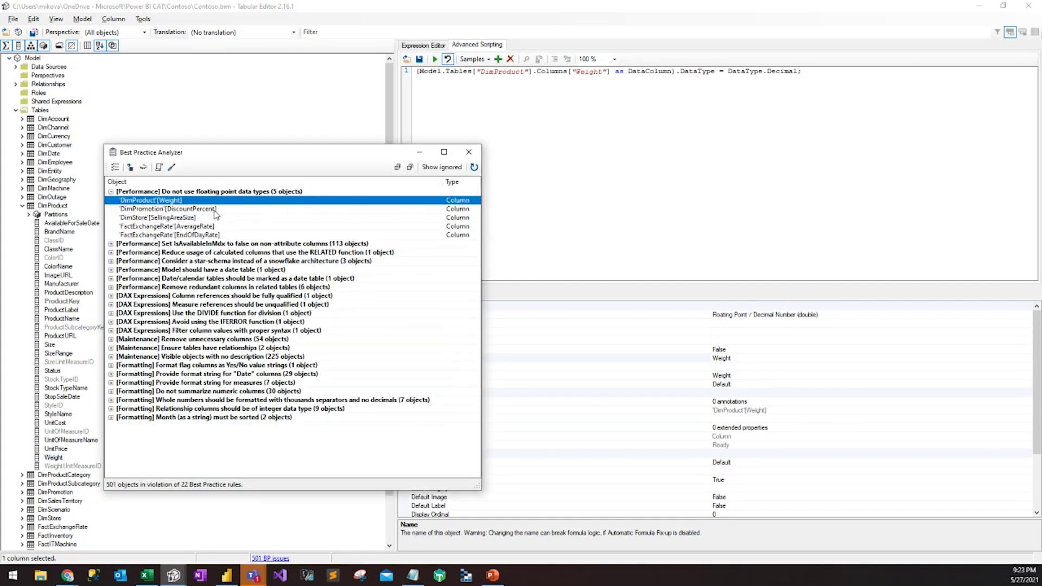
{"action": "left_click", "coordinate": [203, 227], "text": "shift"}
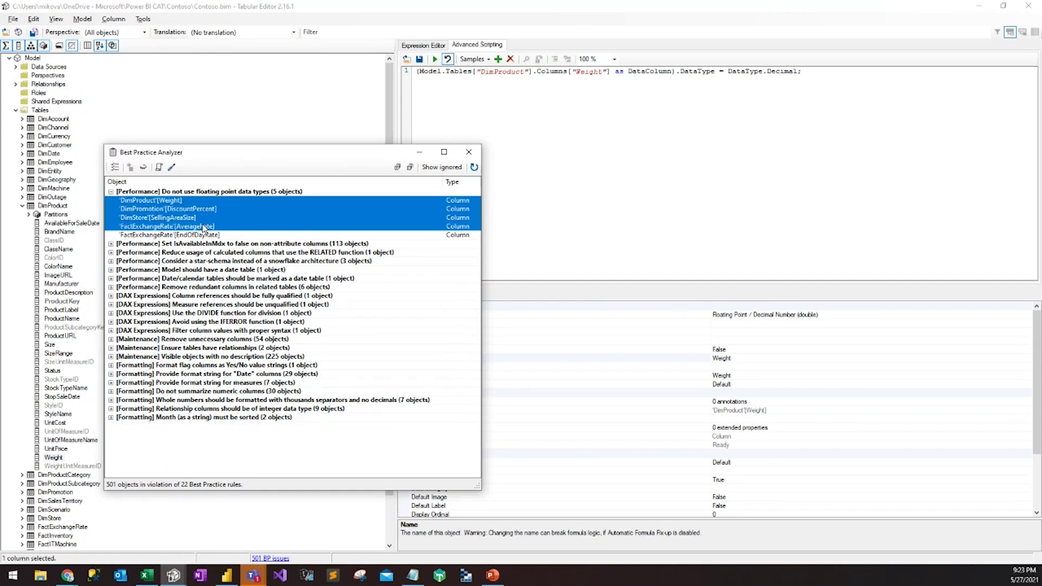
{"action": "right_click", "coordinate": [223, 208]}
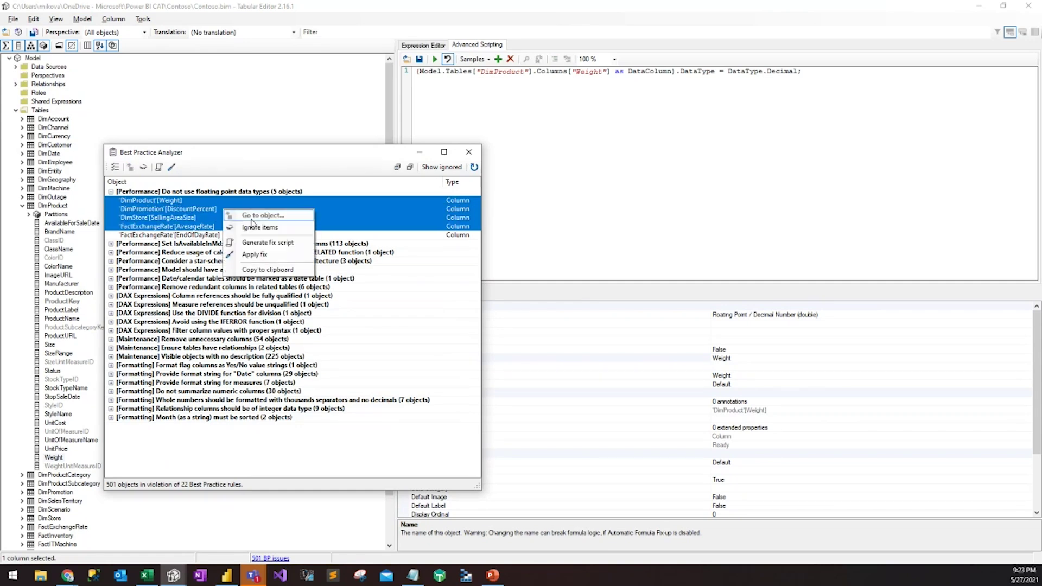
{"action": "left_click", "coordinate": [257, 245]}
{"action": "left_click", "coordinate": [592, 326]}
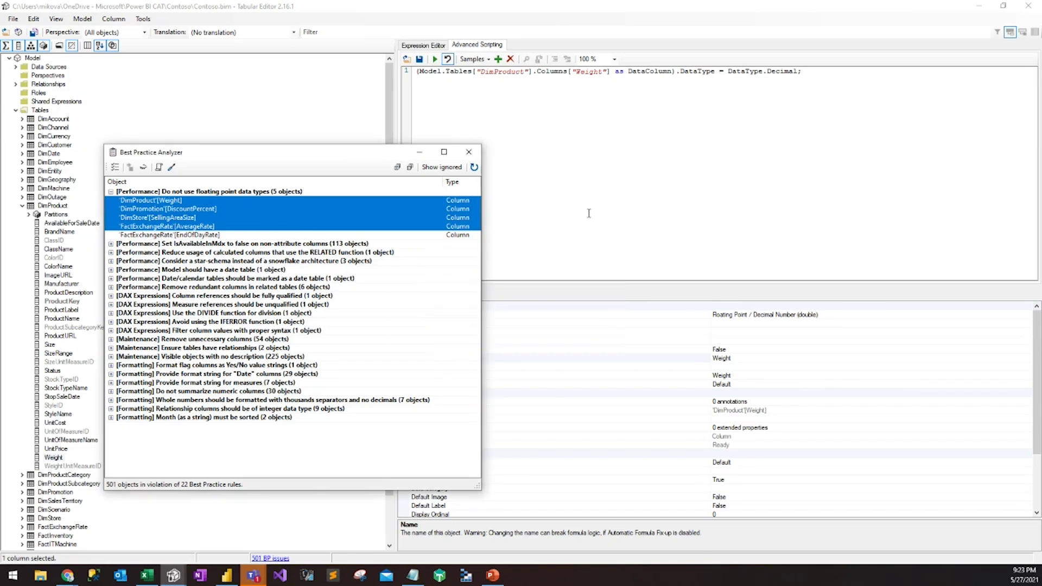
{"action": "left_click", "coordinate": [586, 192]}
{"action": "key", "text": "ctrl+a"}
{"action": "key", "text": "Delete"}
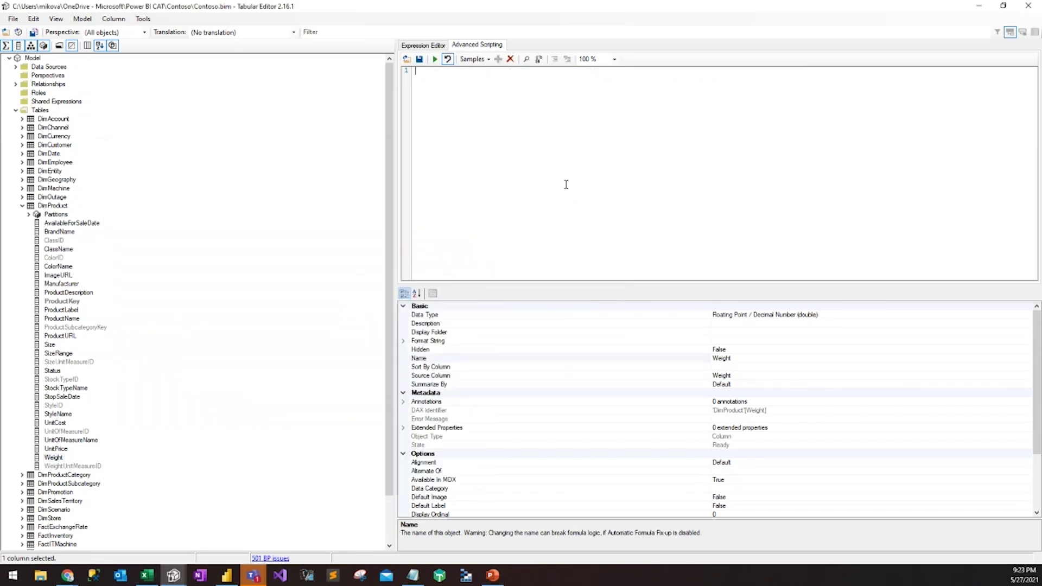
{"action": "key", "text": "ctrl+v"}
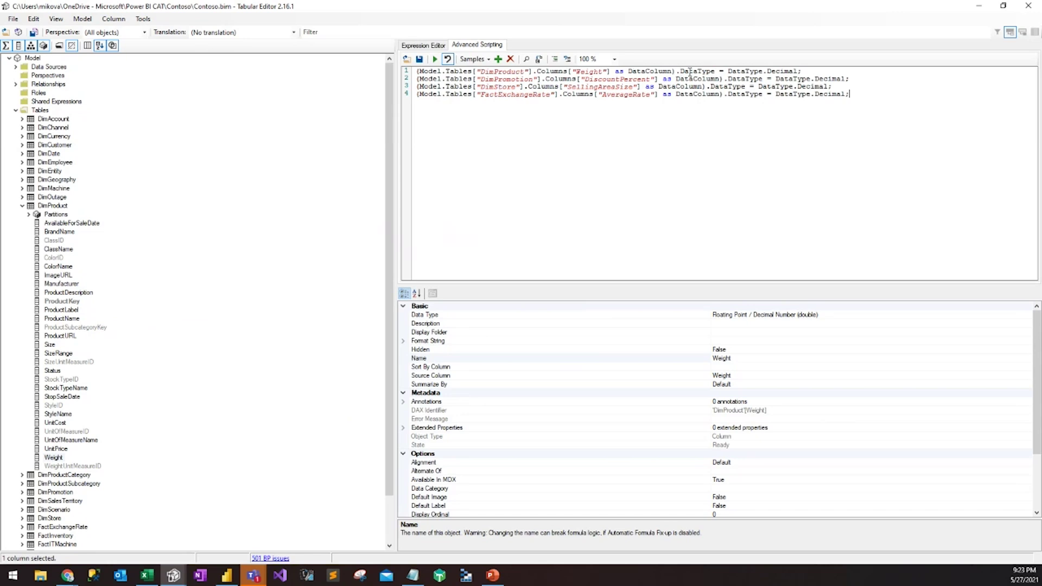
Review the script's DataType.Decimal assignments, select DimProduct's Weight column, and run the four-line fix script.
{"action": "left_click_drag", "start_coordinate": [729, 72], "coordinate": [798, 72]}
{"action": "left_click", "coordinate": [796, 87]}
{"action": "left_click", "coordinate": [47, 441]}
{"action": "left_click", "coordinate": [54, 457]}
{"action": "left_click", "coordinate": [435, 59]}
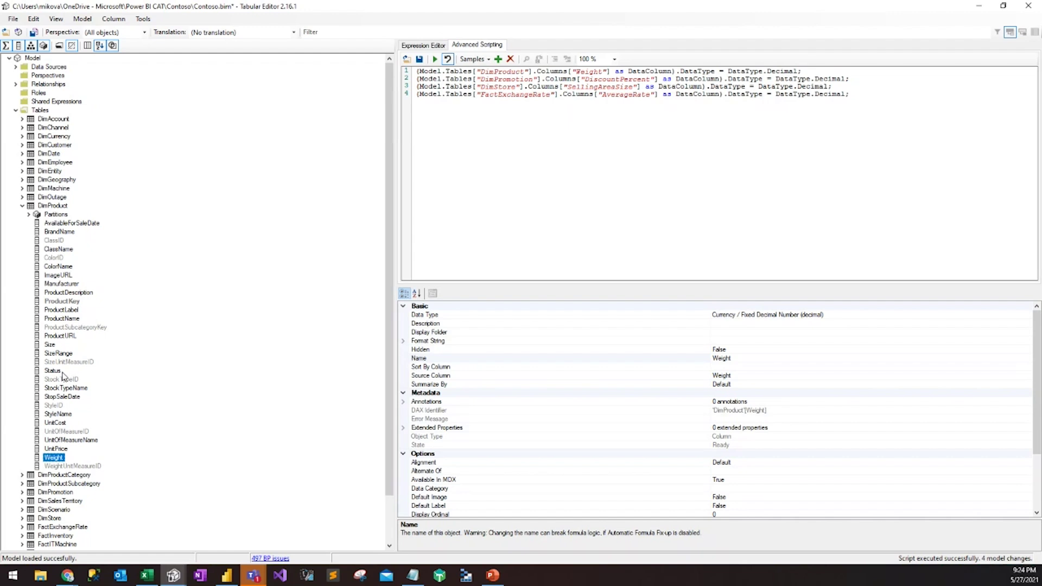
Undo the fix script's data type changes and redo them, checking the data type of DimProduct's Weight column each time.
{"action": "left_click", "coordinate": [52, 389]}
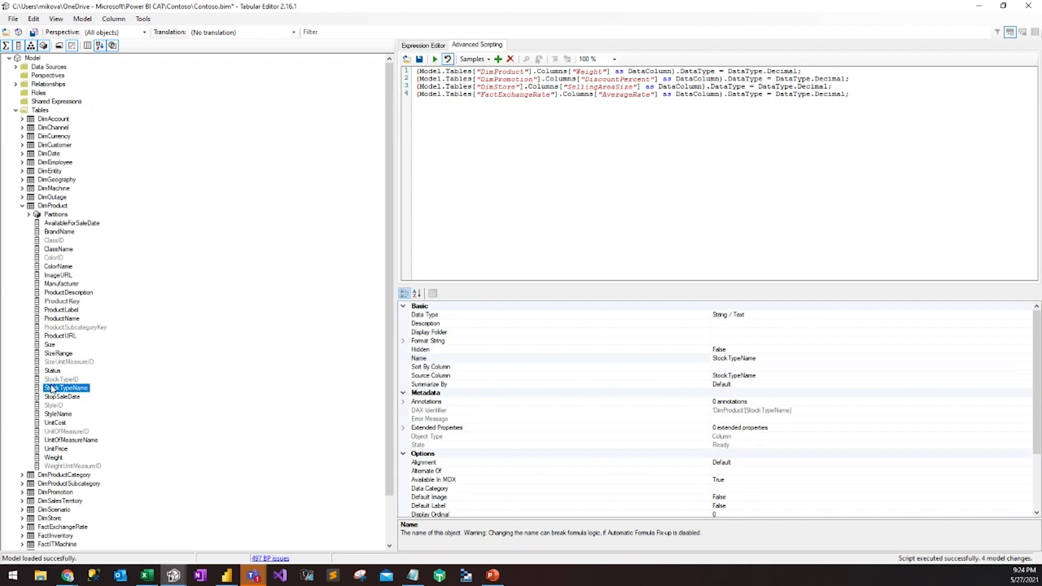
{"action": "key", "text": "ctrl+s"}
{"action": "left_click", "coordinate": [54, 460]}
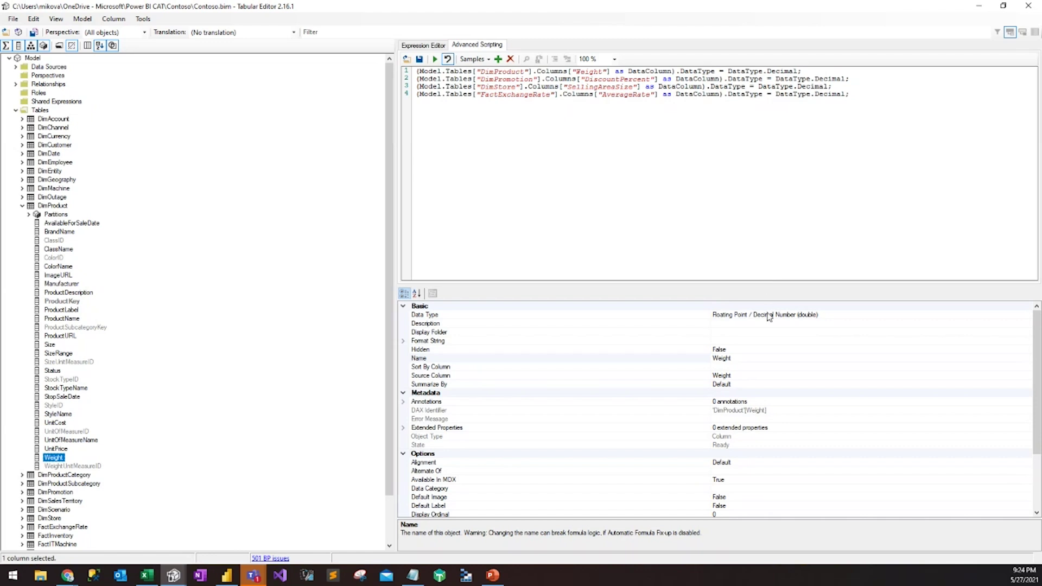
{"action": "left_click", "coordinate": [47, 443]}
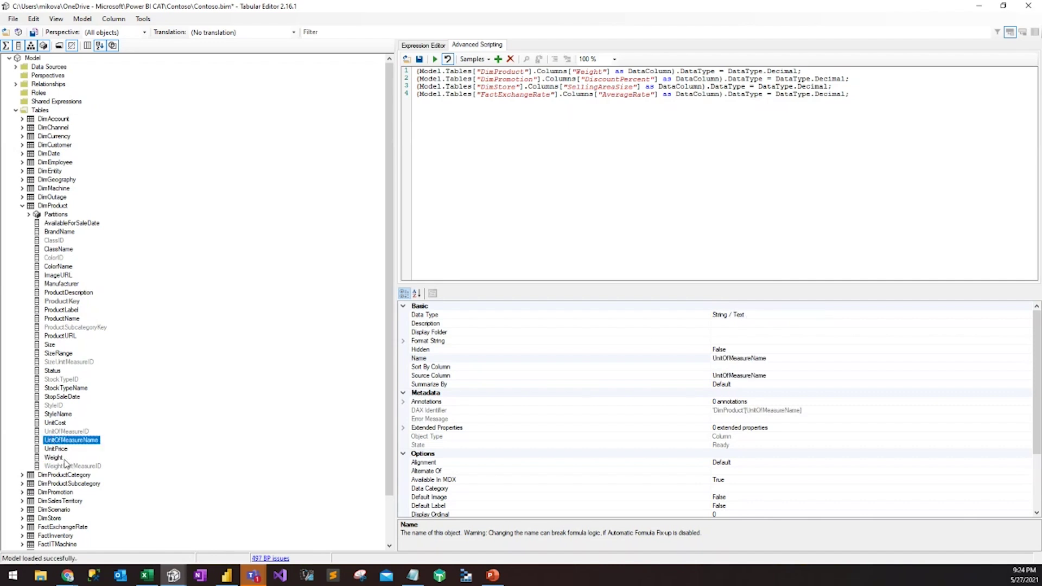
{"action": "left_click", "coordinate": [64, 460]}
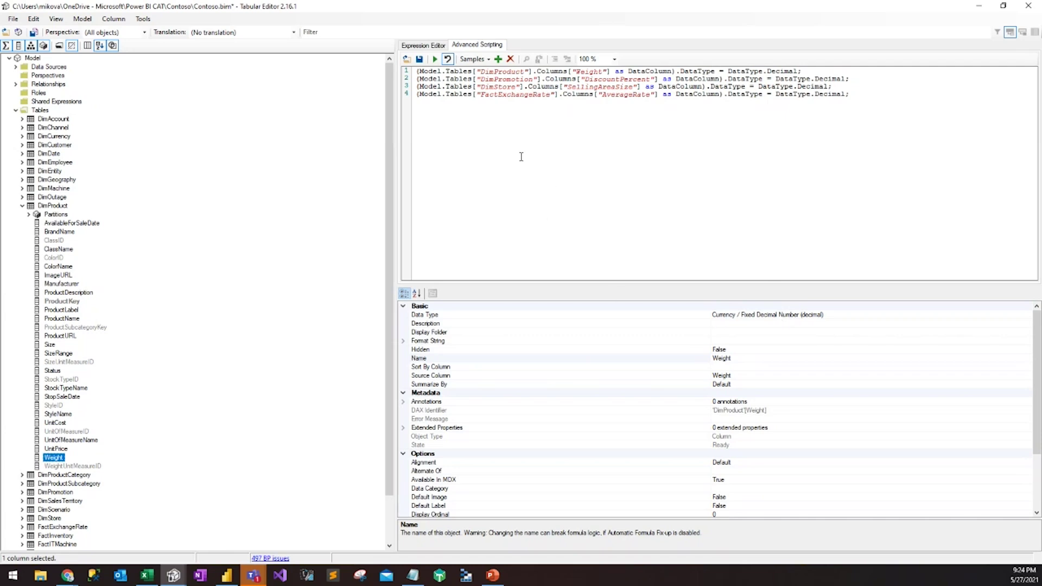
Show the model's change history, review the script batch with its four DataType changes, and close it.
{"action": "left_click", "coordinate": [34, 19]}
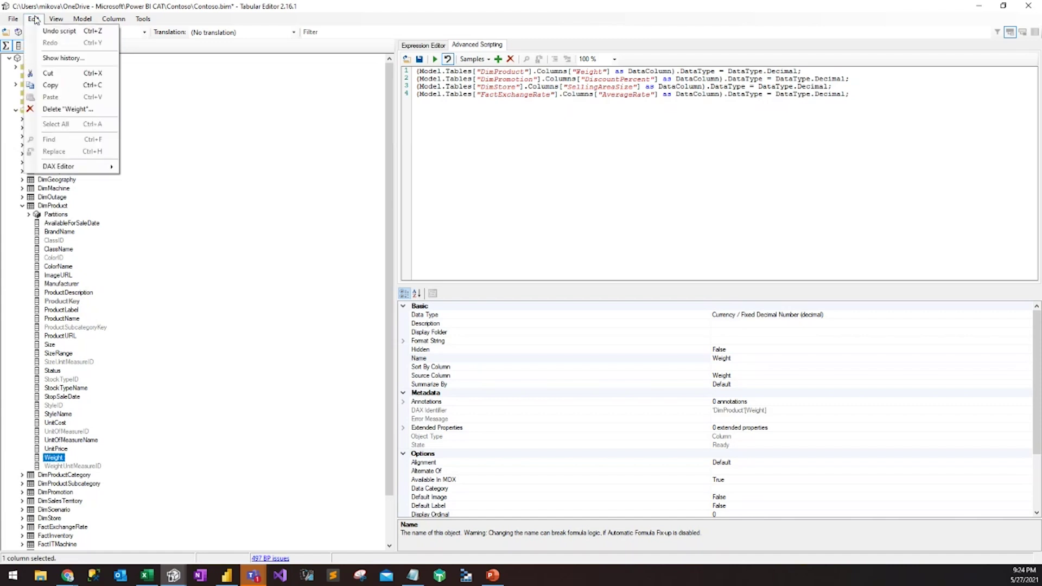
{"action": "left_click", "coordinate": [103, 61]}
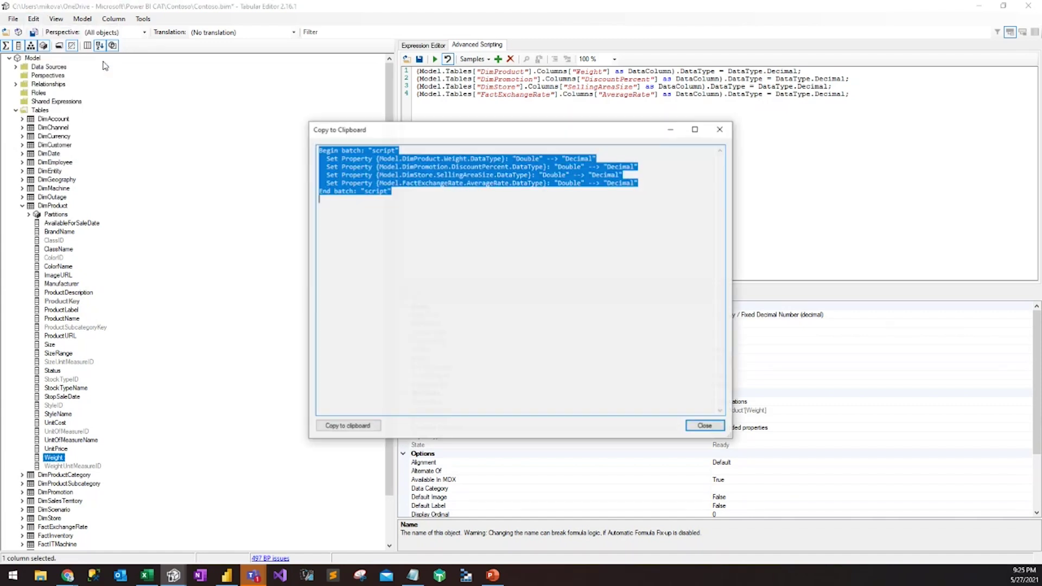
{"action": "left_click", "coordinate": [394, 191]}
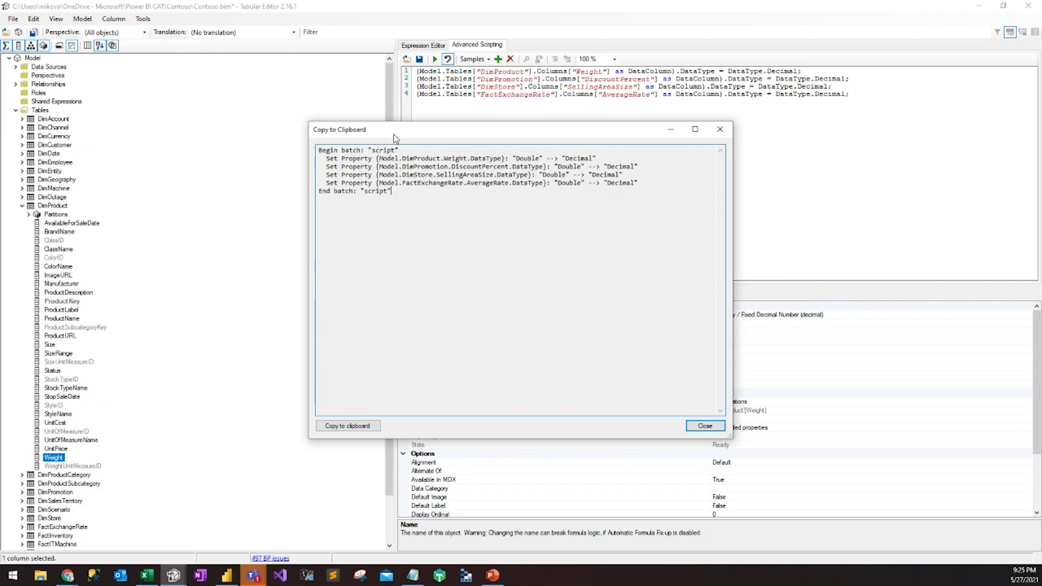
{"action": "left_click_drag", "start_coordinate": [393, 134], "coordinate": [321, 92]}
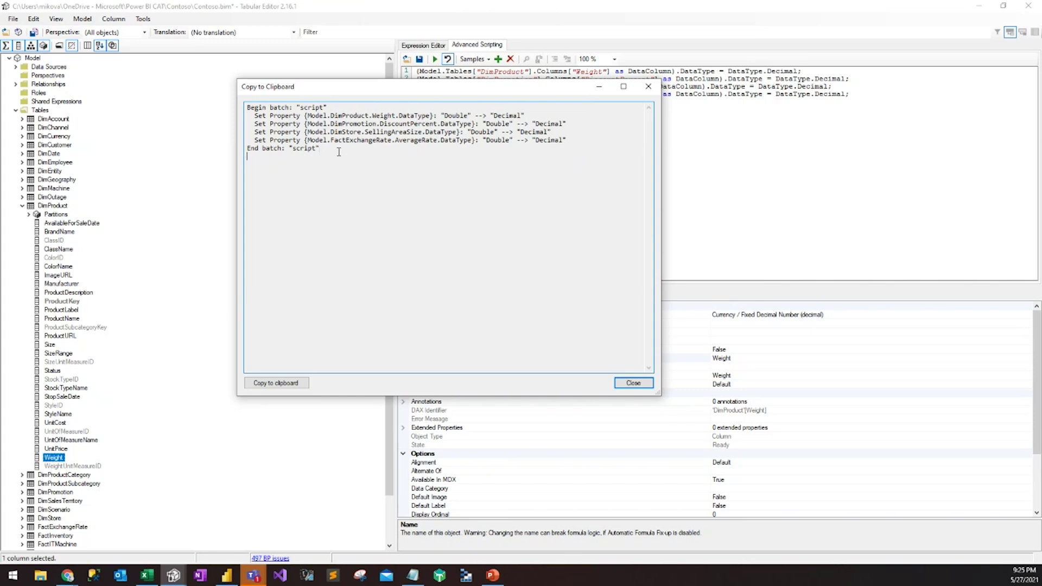
{"action": "left_click_drag", "start_coordinate": [355, 153], "coordinate": [250, 152]}
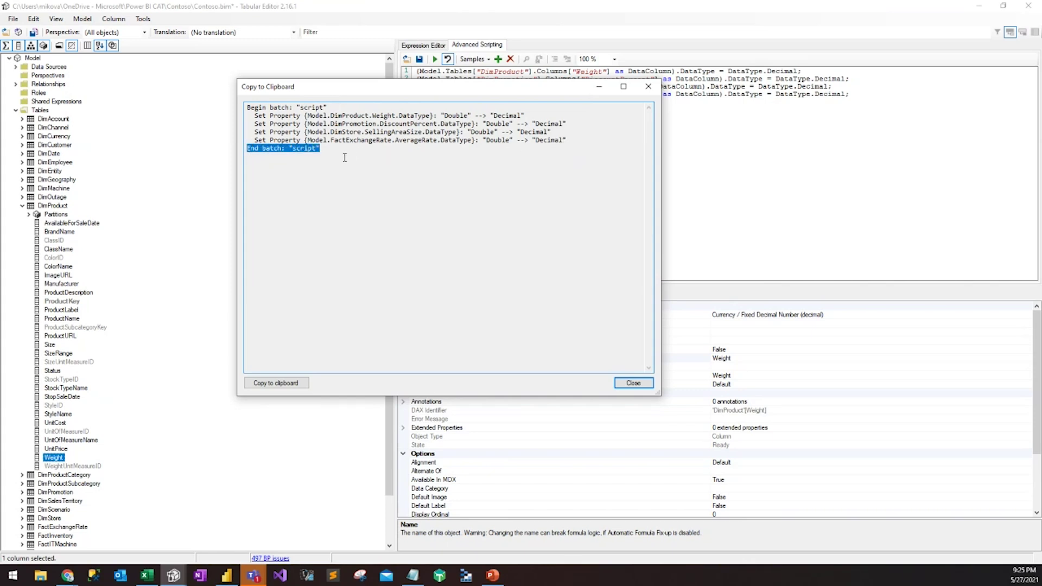
{"action": "left_click", "coordinate": [322, 149]}
{"action": "left_click_drag", "start_coordinate": [321, 149], "coordinate": [278, 149]}
{"action": "left_click", "coordinate": [631, 384]}
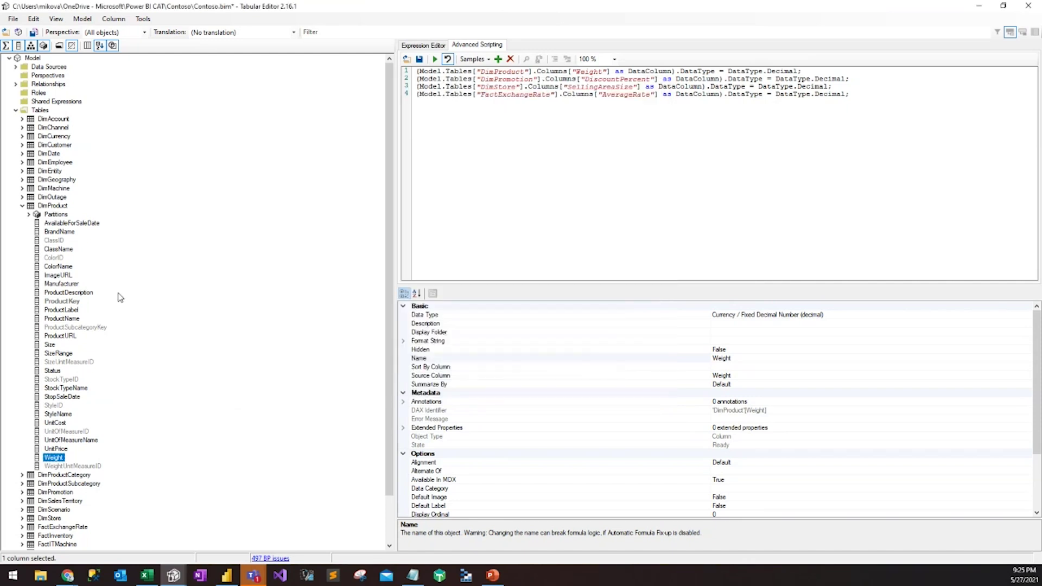
Make DimProduct's ColorName column invisible.
{"action": "left_click", "coordinate": [60, 266]}
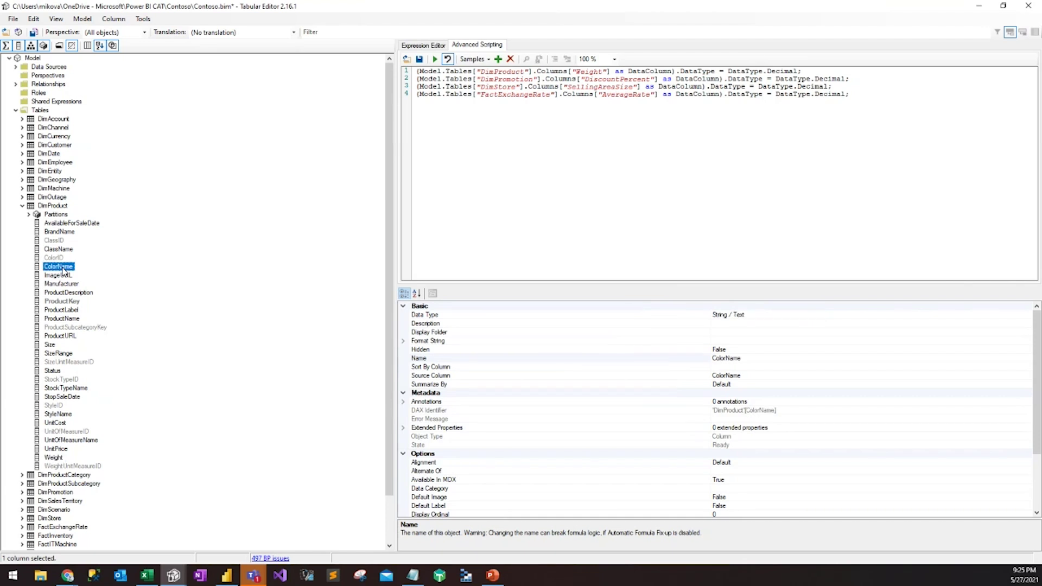
{"action": "right_click", "coordinate": [63, 268]}
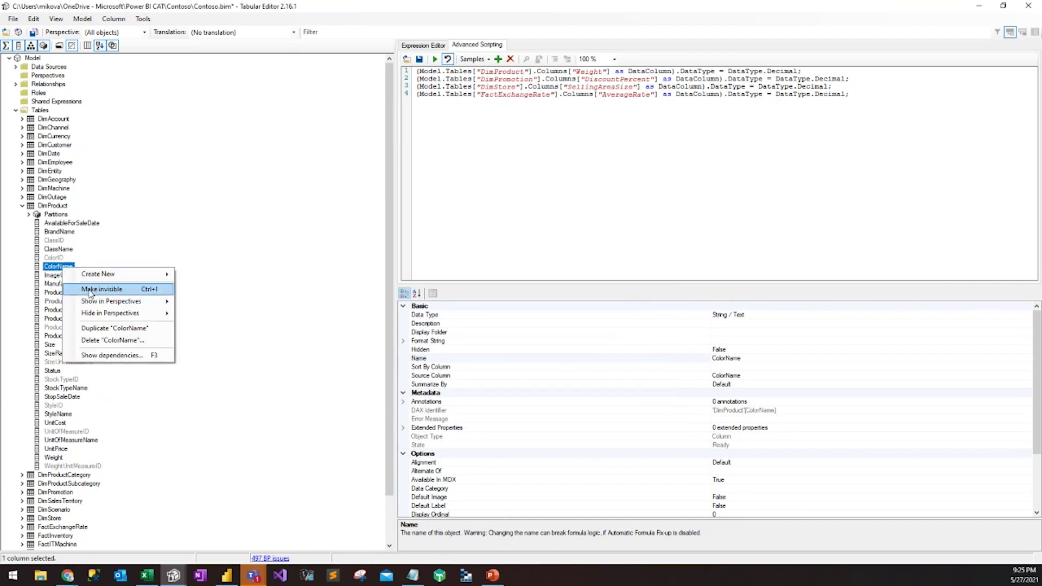
{"action": "left_click", "coordinate": [90, 294]}
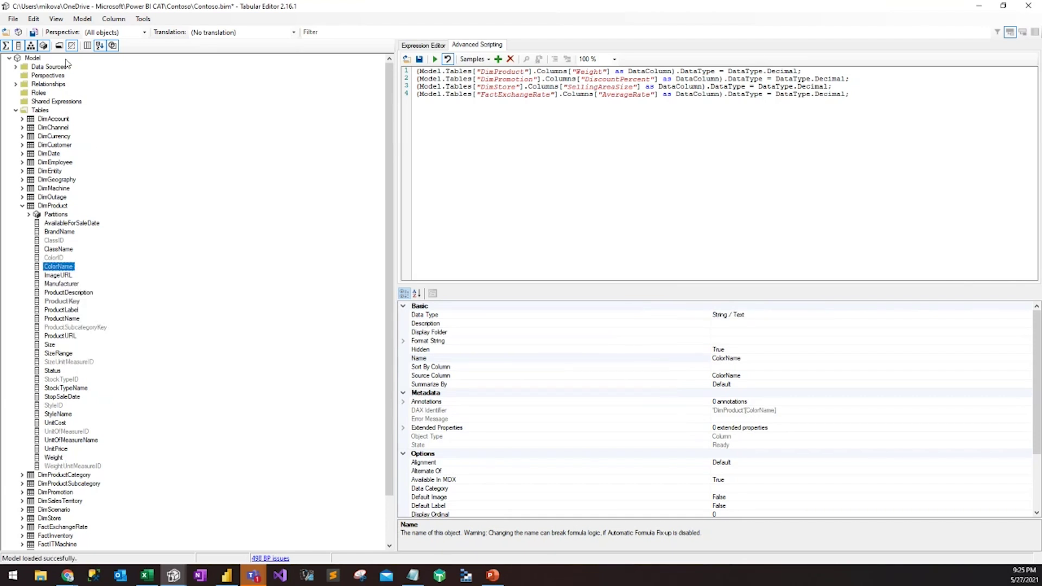
Reopen the change history, examine the entry for ColorName's IsHidden property, and close it.
{"action": "left_click", "coordinate": [34, 19]}
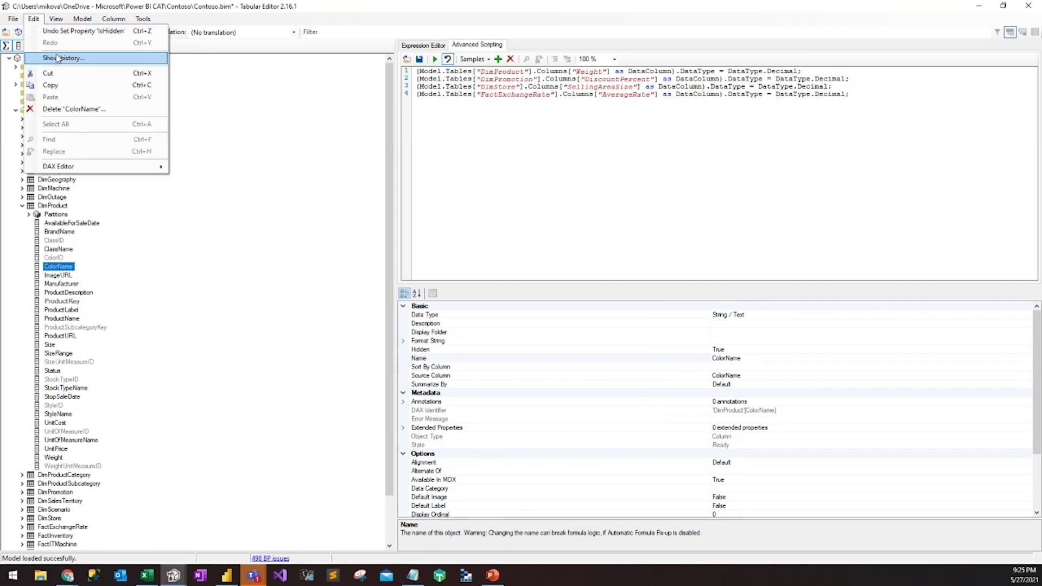
{"action": "left_click", "coordinate": [60, 57]}
{"action": "left_click", "coordinate": [322, 202]}
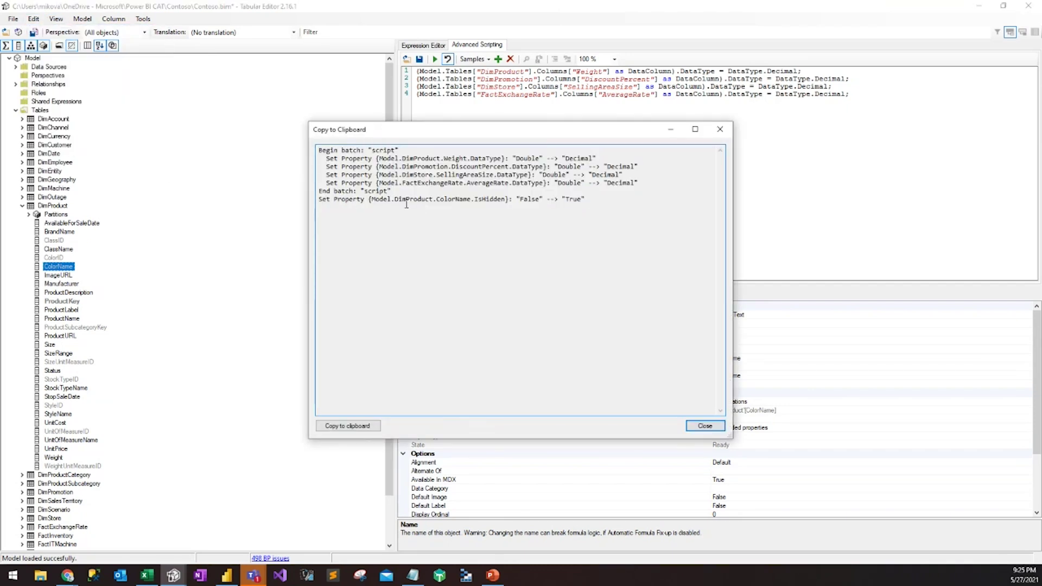
{"action": "left_click_drag", "start_coordinate": [323, 202], "coordinate": [487, 200]}
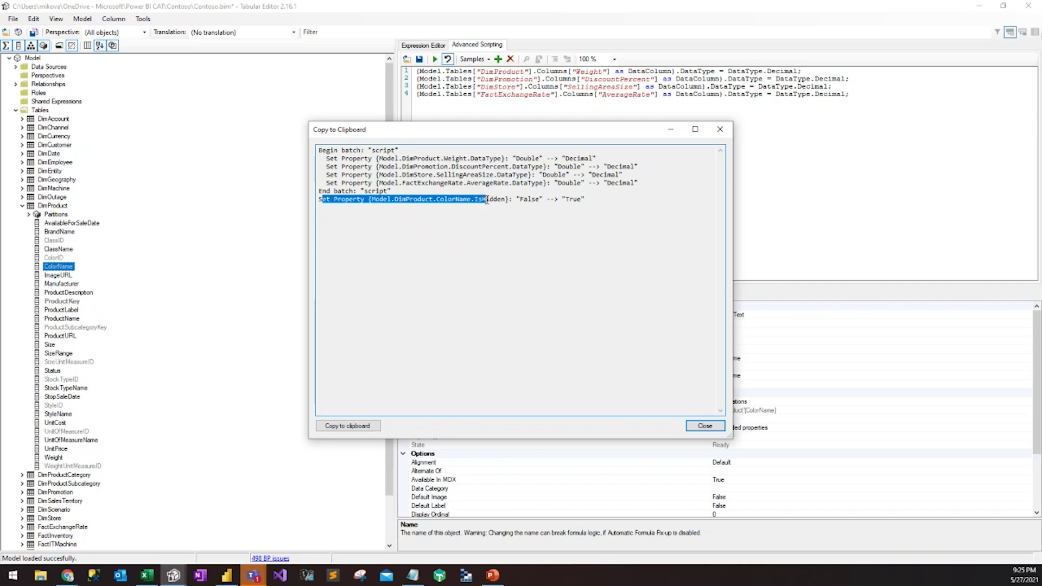
{"action": "left_click", "coordinate": [458, 199]}
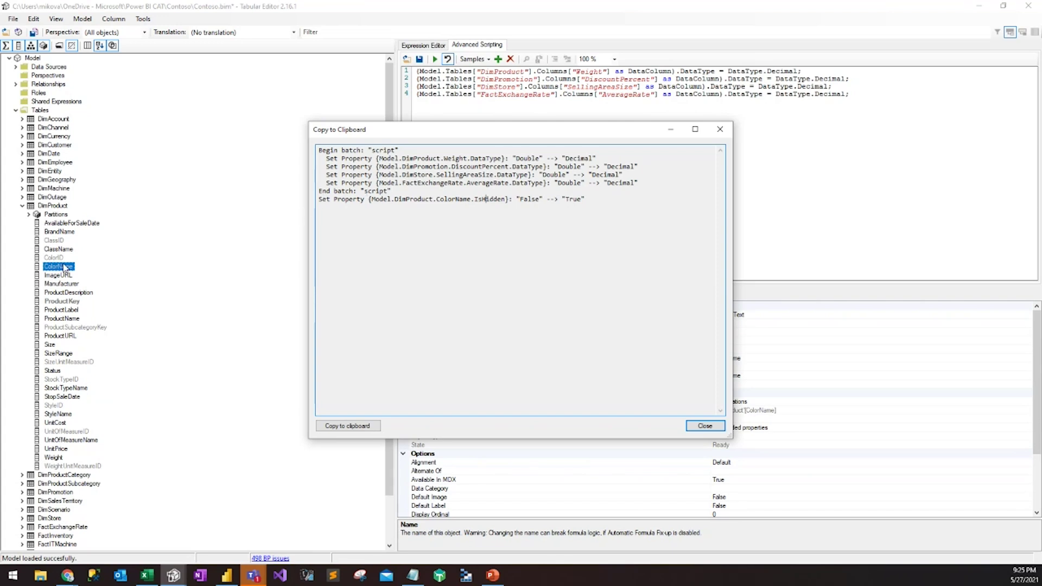
{"action": "left_click", "coordinate": [716, 427]}
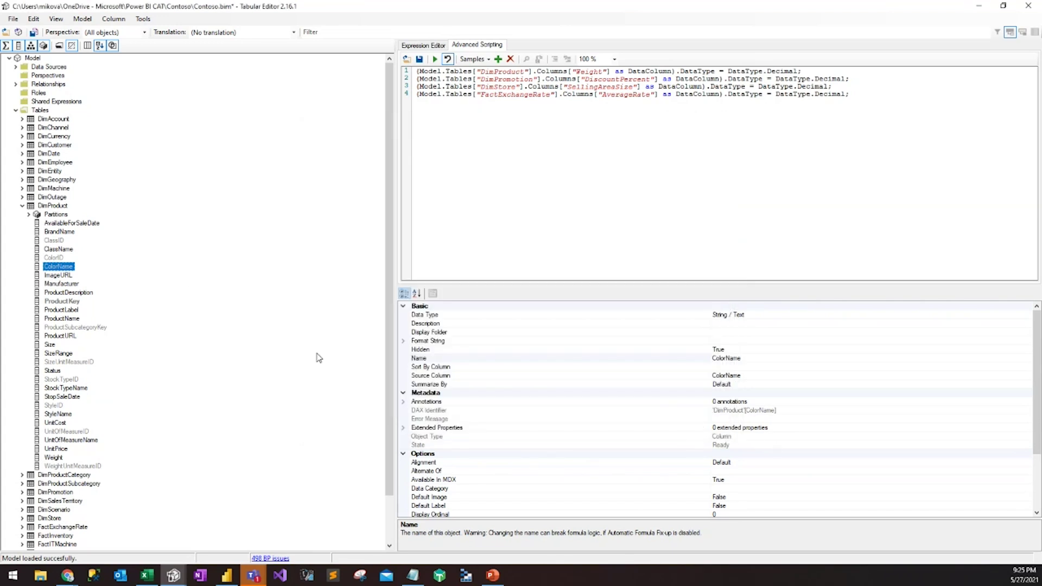
Undo the ColorName visibility change and the script's changes, and run the four-line data type fix script again.
{"action": "left_click", "coordinate": [43, 276]}
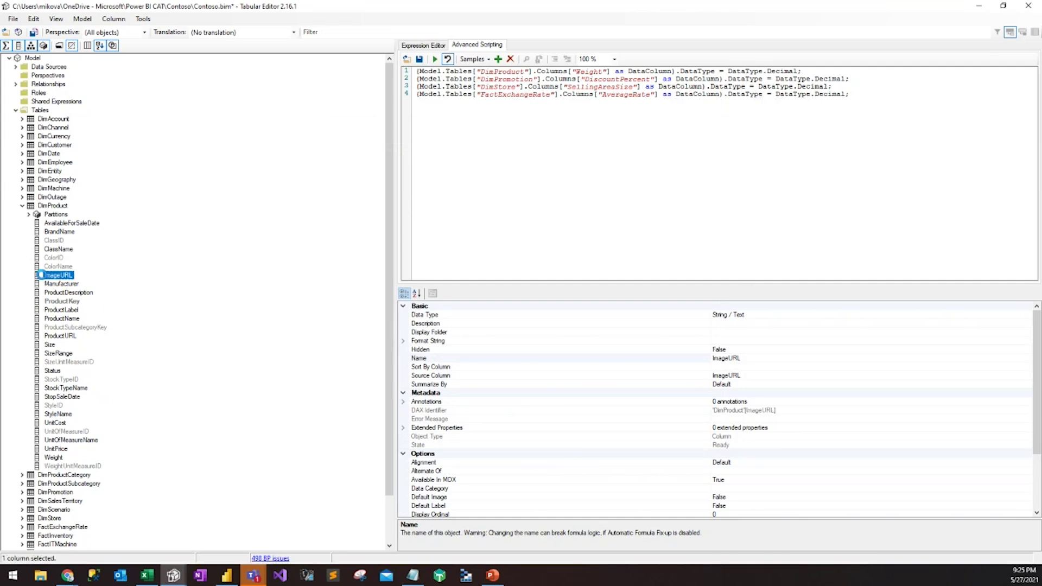
{"action": "key", "text": "ctrl+s"}
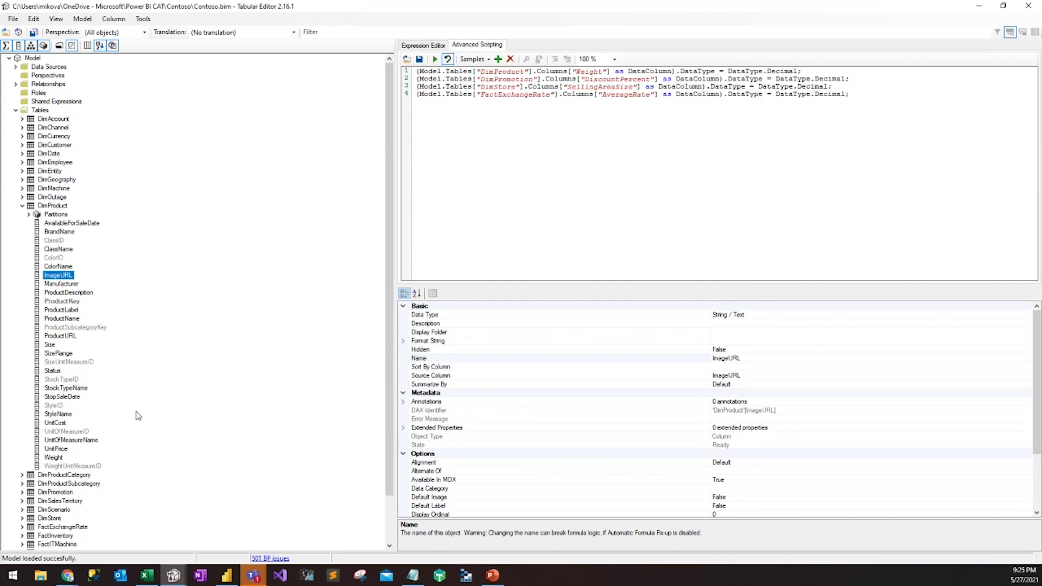
{"action": "left_click", "coordinate": [50, 295]}
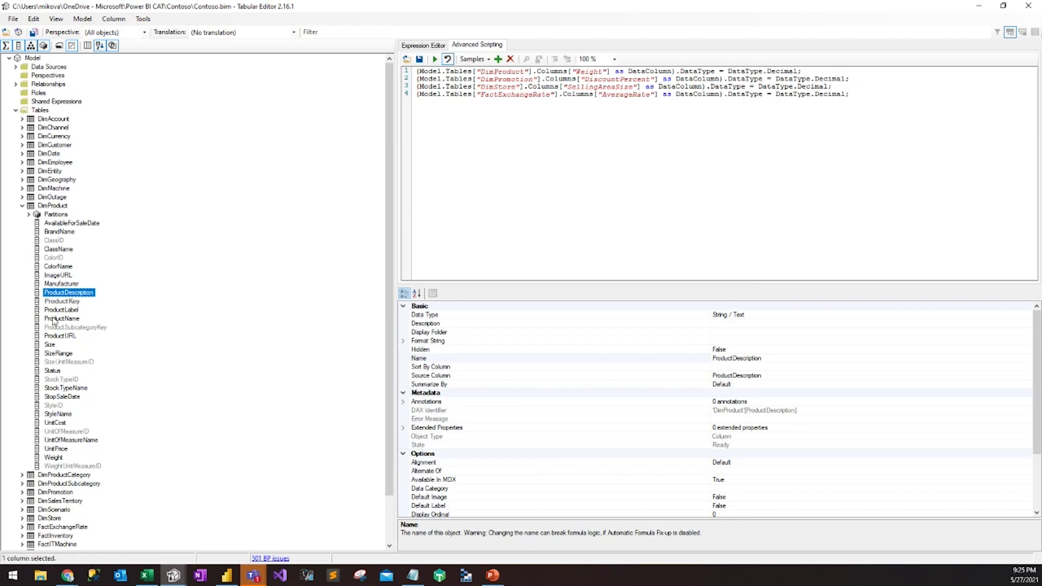
{"action": "left_click", "coordinate": [435, 58]}
Return to the Best Practice Analyzer results and examine the "Do not use floating point data types" rule and its 'FactExchangeRate'[EndOfDayRate] violation.
{"action": "mouse_move", "coordinate": [174, 574]}
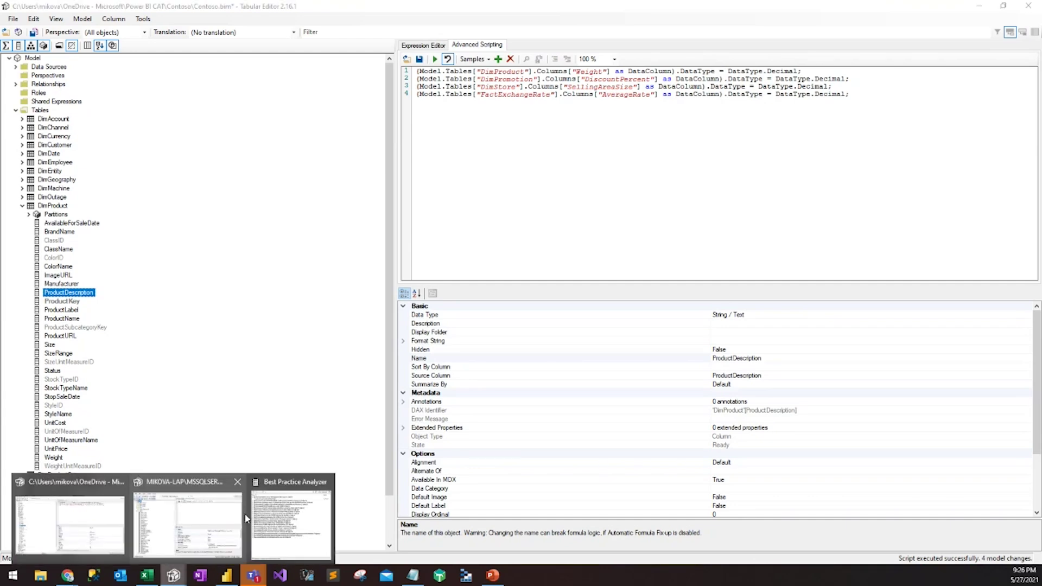
{"action": "left_click", "coordinate": [290, 522]}
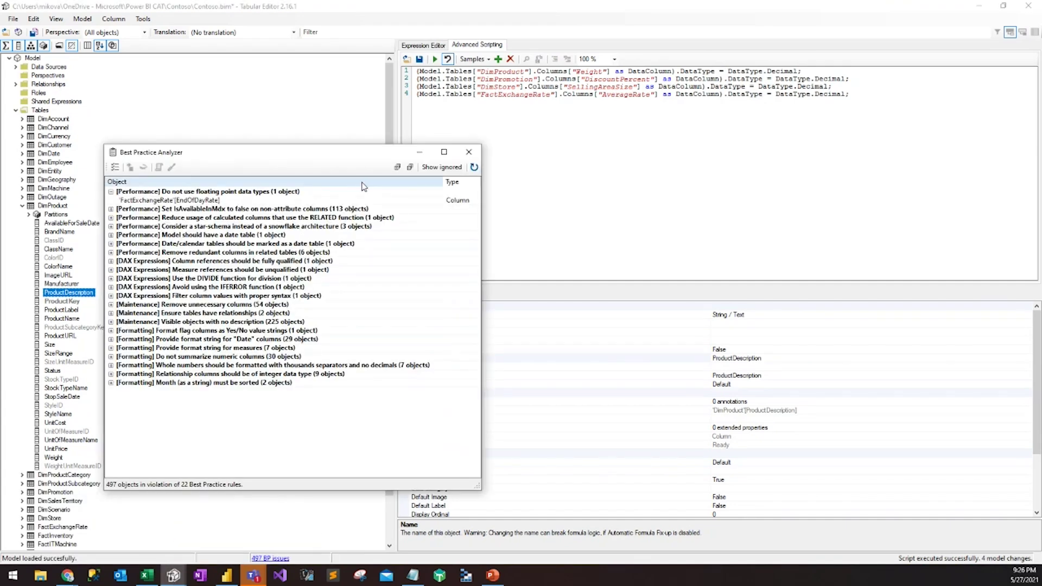
{"action": "left_click_drag", "start_coordinate": [293, 156], "coordinate": [272, 139]}
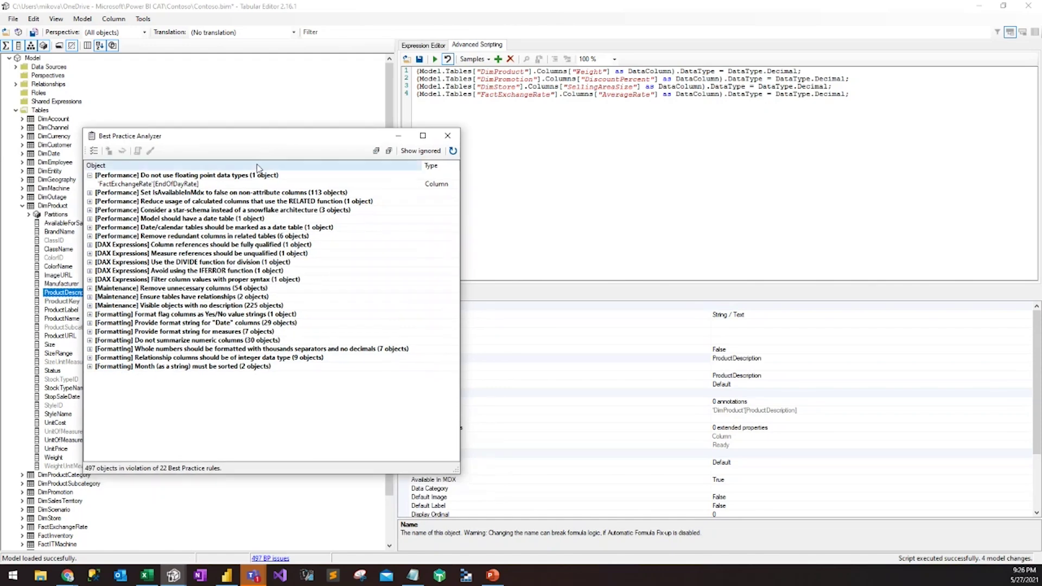
{"action": "left_click", "coordinate": [189, 184]}
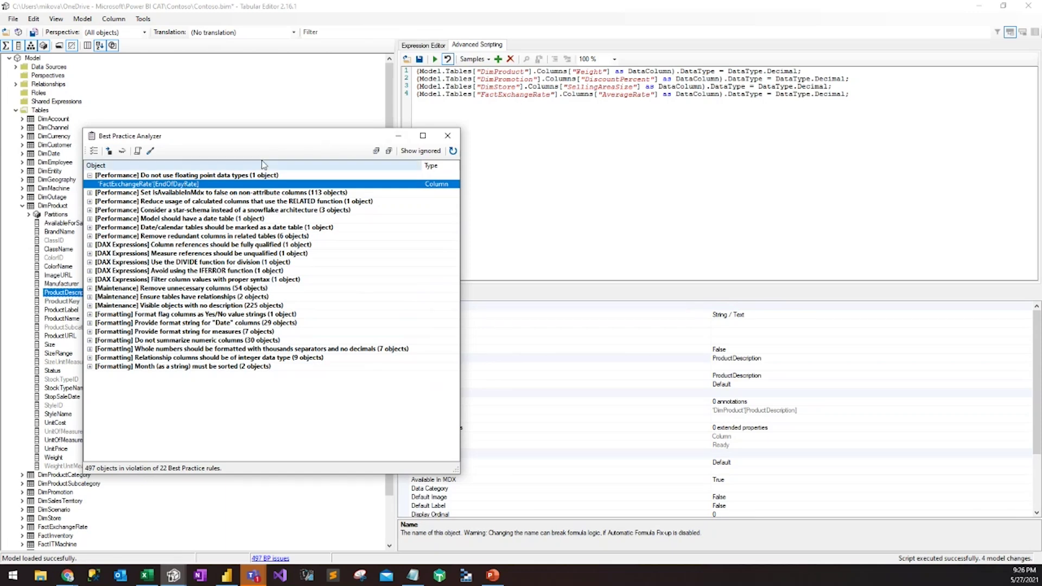
{"action": "left_click", "coordinate": [90, 176]}
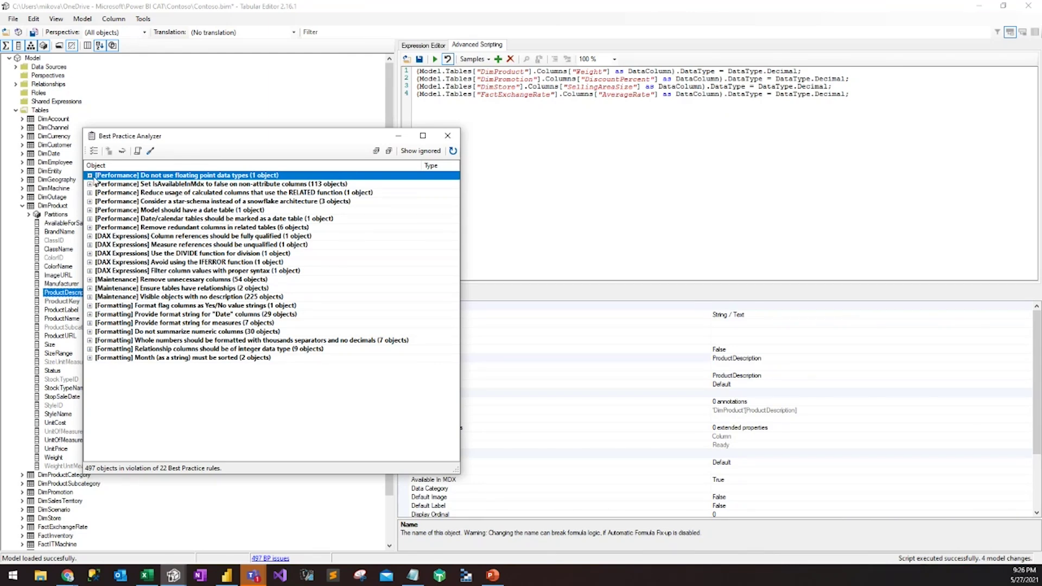
{"action": "left_click", "coordinate": [91, 176]}
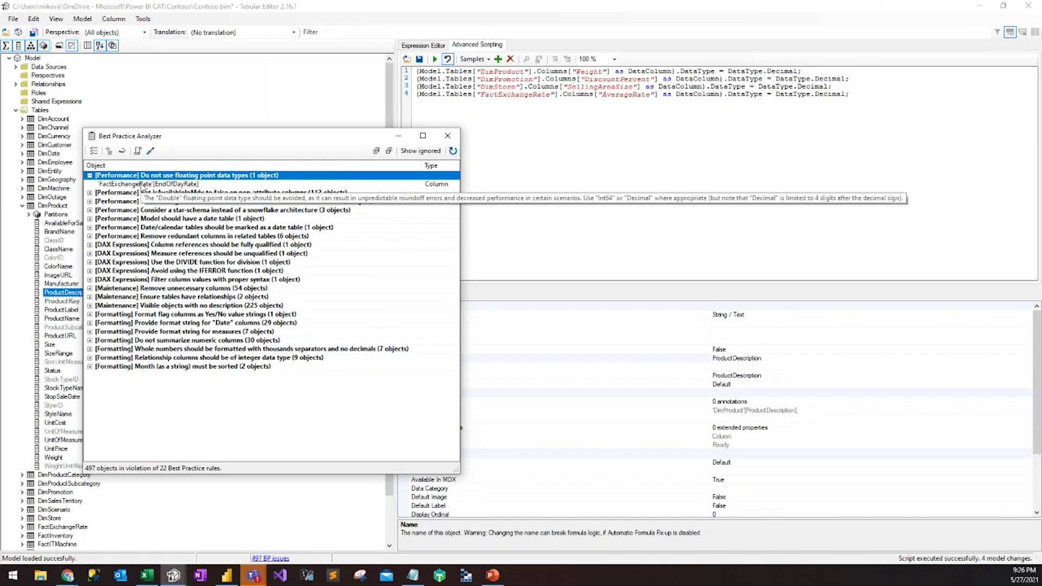
View the available fix actions for 'FactExchangeRate'[EndOfDayRate] and select the "Set IsAvailableInMdx to false on non-attribute columns" rule.
{"action": "right_click", "coordinate": [144, 185]}
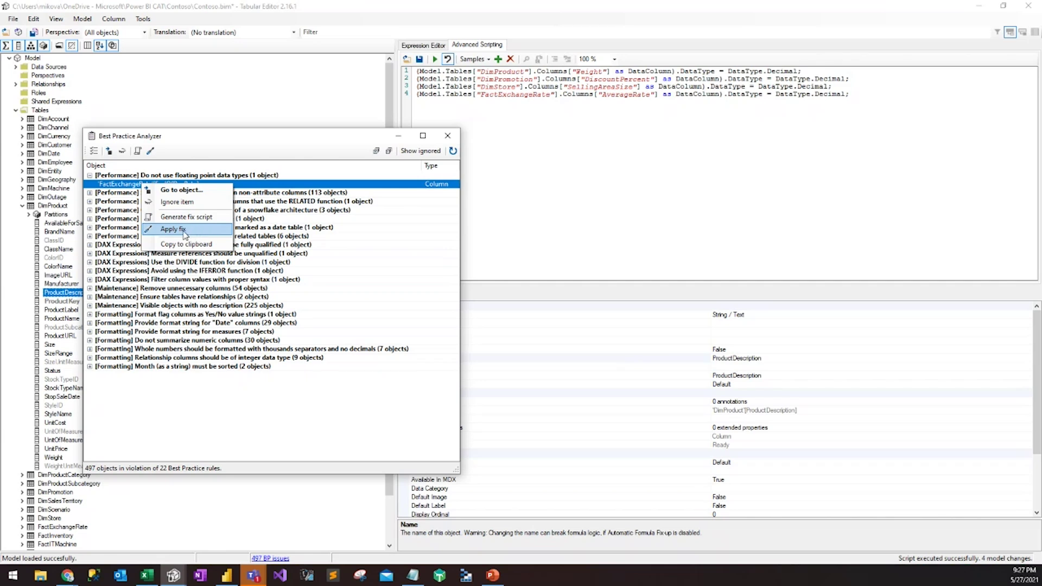
{"action": "left_click", "coordinate": [124, 194]}
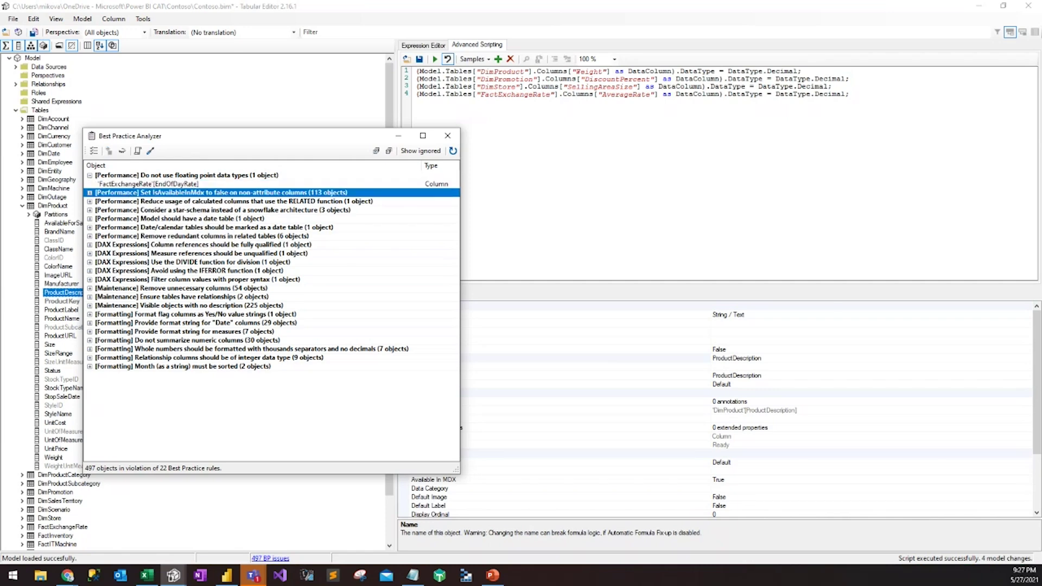
{"action": "key", "text": "alt+Tab"}
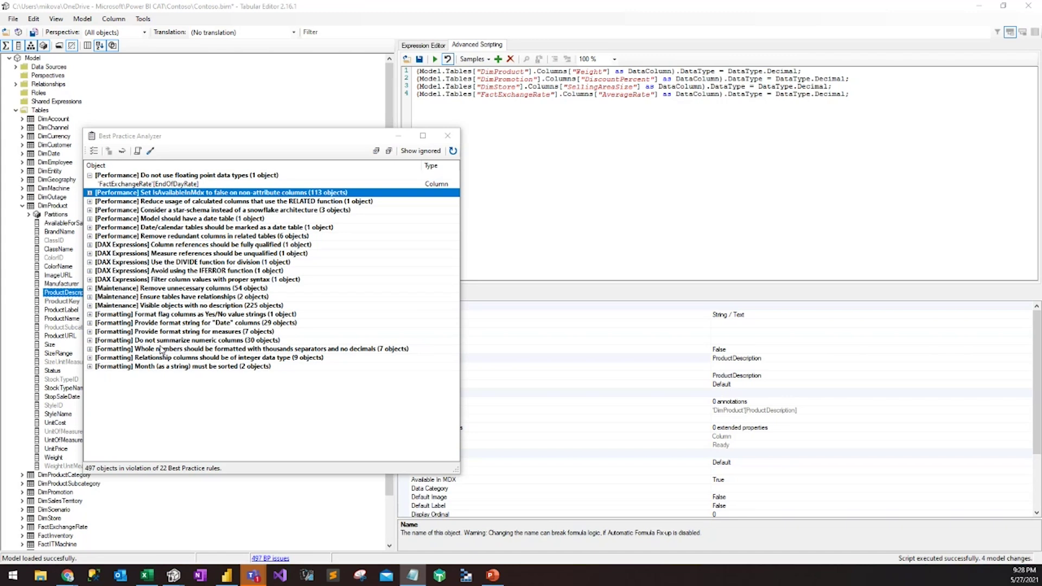
Expand the FactSales table in the model tree and make its 16 hidden columns from channelKey to UnitPrice visible.
{"action": "scroll", "coordinate": [34, 332], "scroll_direction": "down", "scroll_amount": 1}
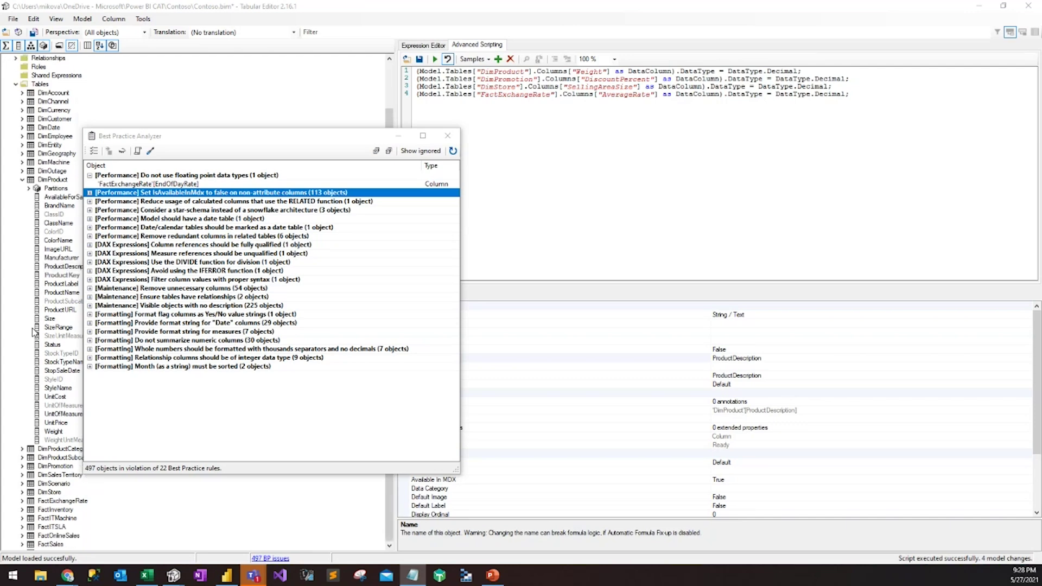
{"action": "scroll", "coordinate": [34, 332], "scroll_direction": "down", "scroll_amount": 1}
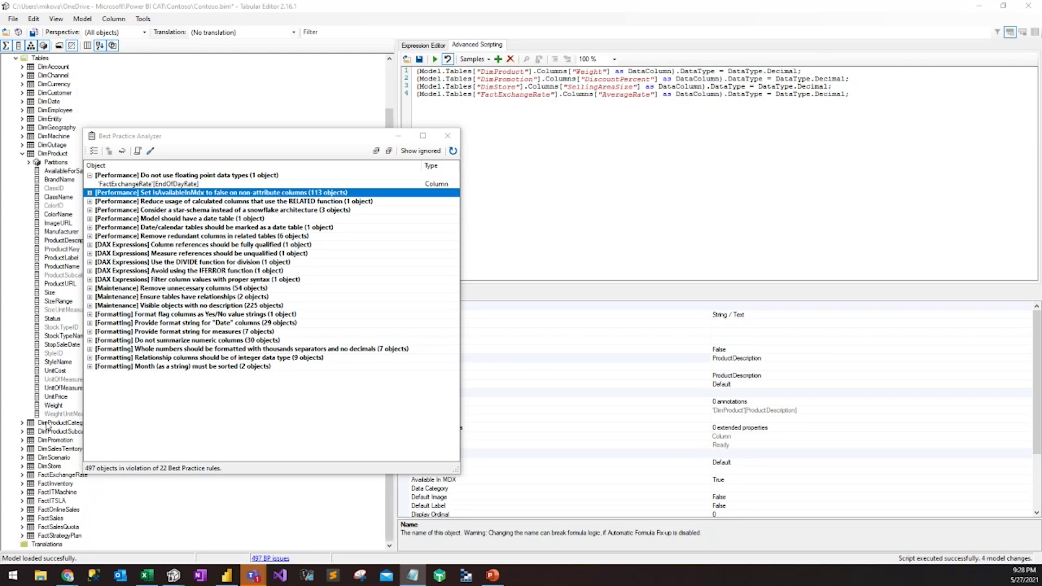
{"action": "left_click", "coordinate": [23, 518]}
{"action": "scroll", "coordinate": [39, 497], "scroll_direction": "down", "scroll_amount": 8}
{"action": "left_click", "coordinate": [56, 519]}
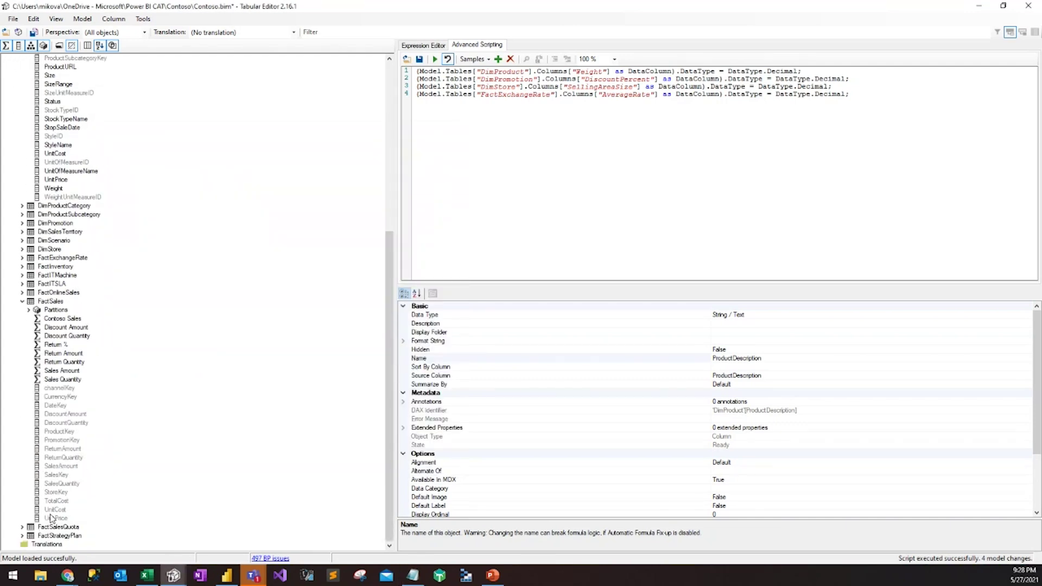
{"action": "left_click", "coordinate": [61, 389], "text": "shift"}
{"action": "right_click", "coordinate": [64, 389]}
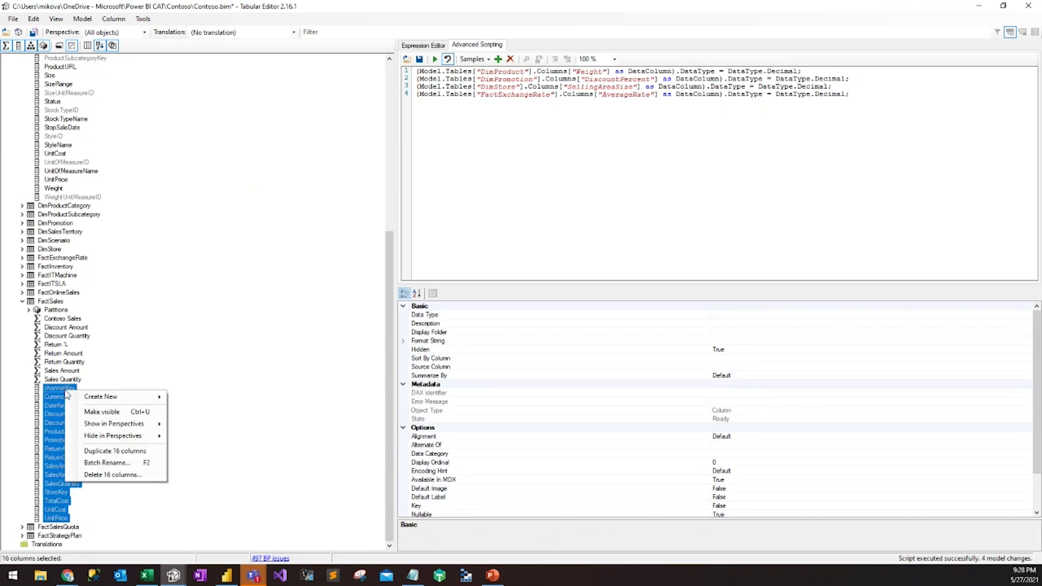
{"action": "left_click", "coordinate": [94, 412]}
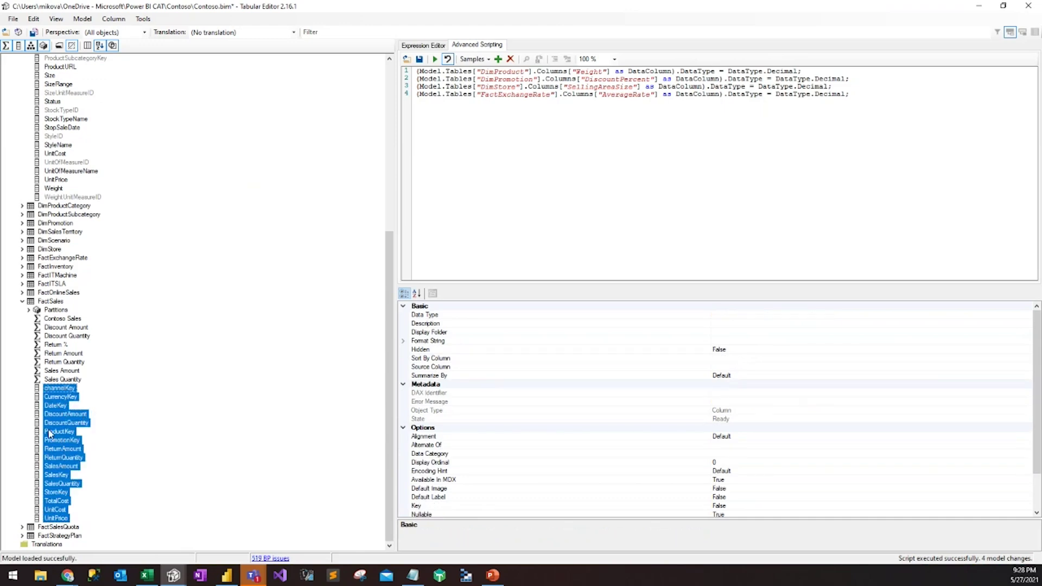
Return to the Best Practice Analyzer results and examine the FactSales columns listed under "Hide foreign keys" and "Hide fact table columns".
{"action": "left_click", "coordinate": [174, 576]}
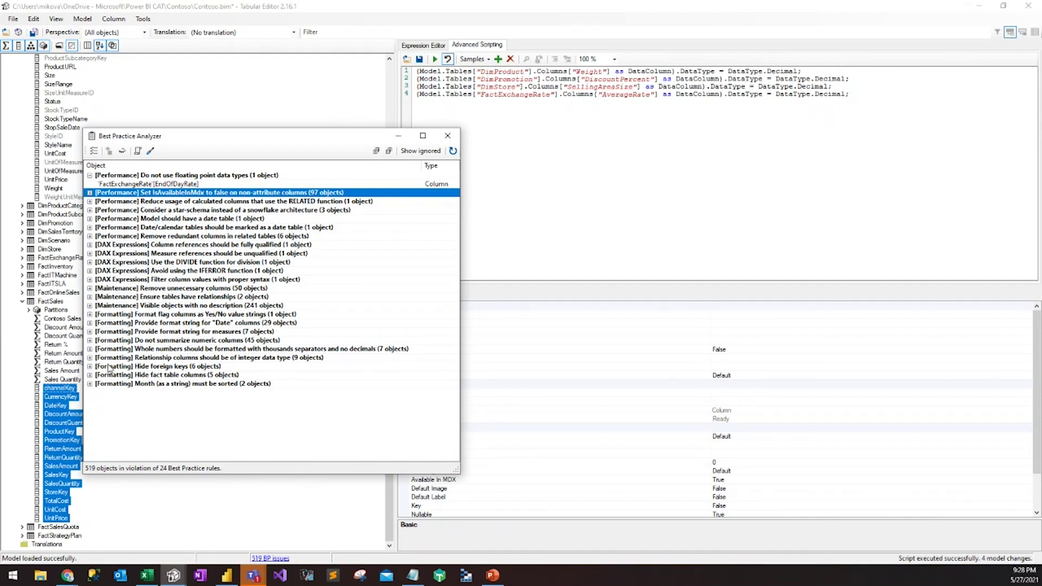
{"action": "left_click", "coordinate": [90, 367]}
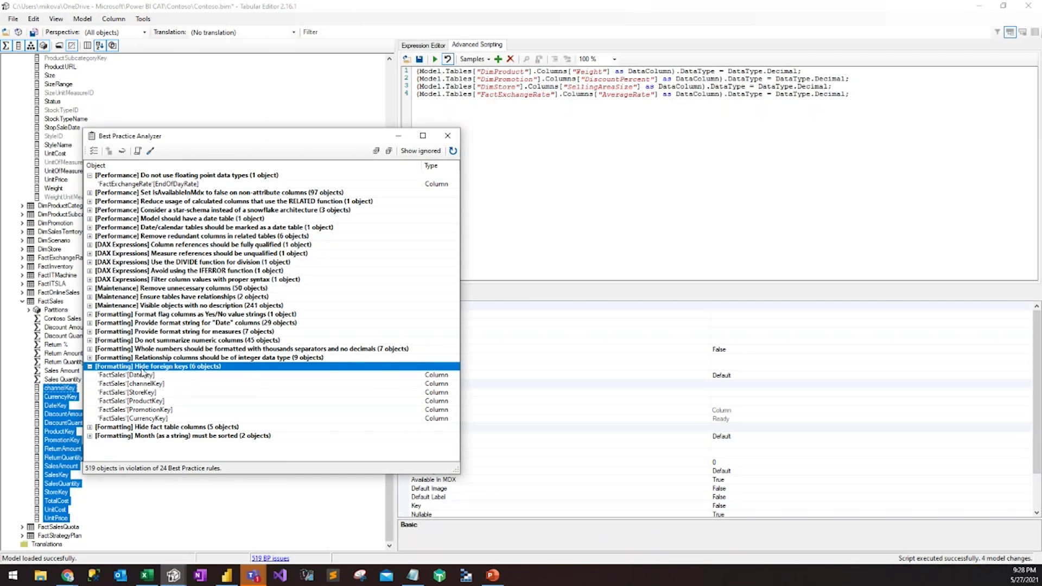
{"action": "left_click", "coordinate": [90, 428]}
{"action": "scroll", "coordinate": [171, 415], "scroll_direction": "down", "scroll_amount": 1}
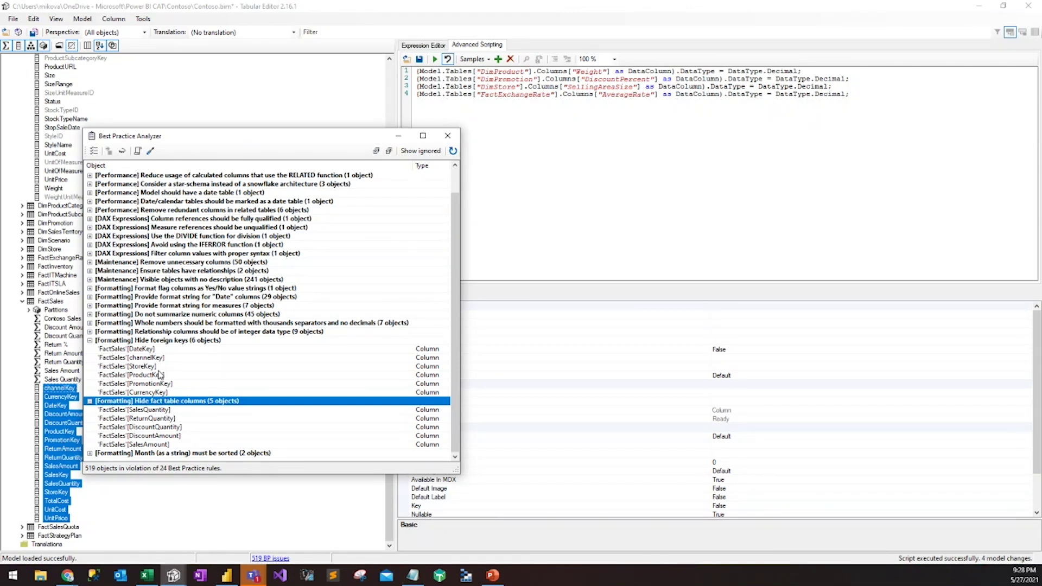
{"action": "left_click", "coordinate": [160, 411]}
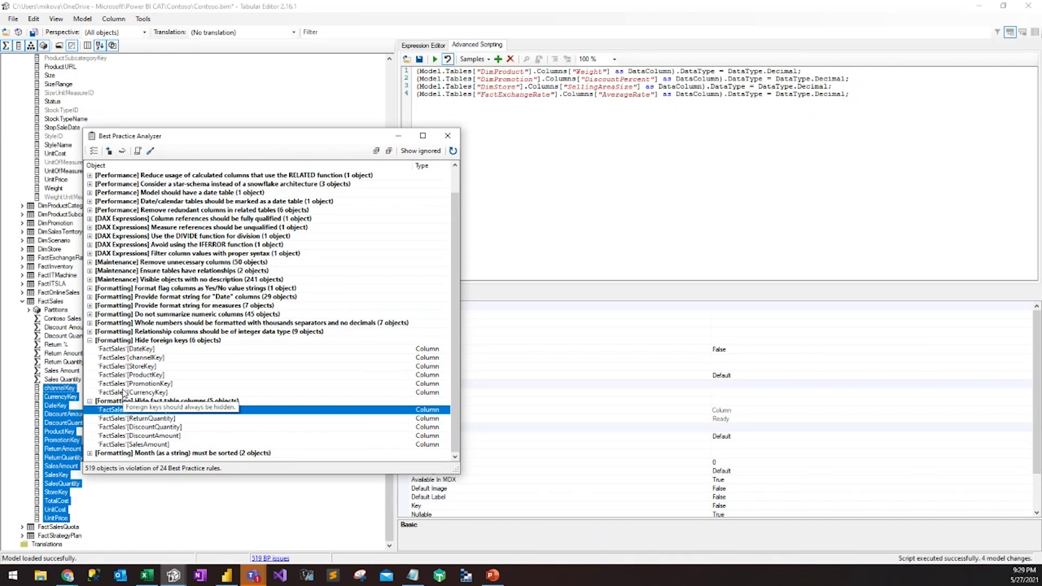
{"action": "left_click", "coordinate": [91, 340]}
{"action": "left_click", "coordinate": [92, 341]}
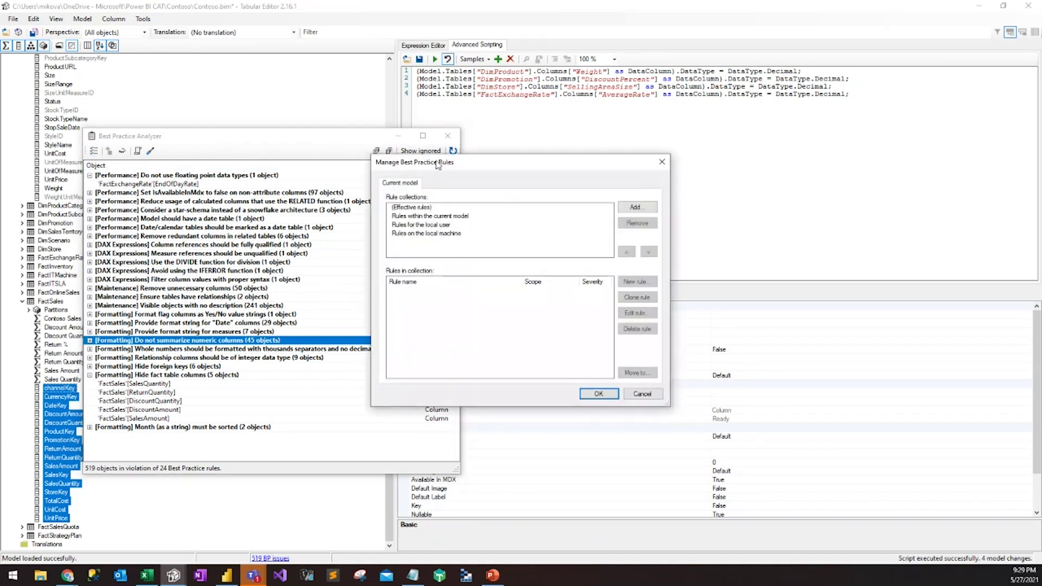
In the Best Practice Rules manager, find "[Maintenance] Remove unnecessary columns" among the rules for the local user and open its definition.
{"action": "left_click", "coordinate": [328, 243]}
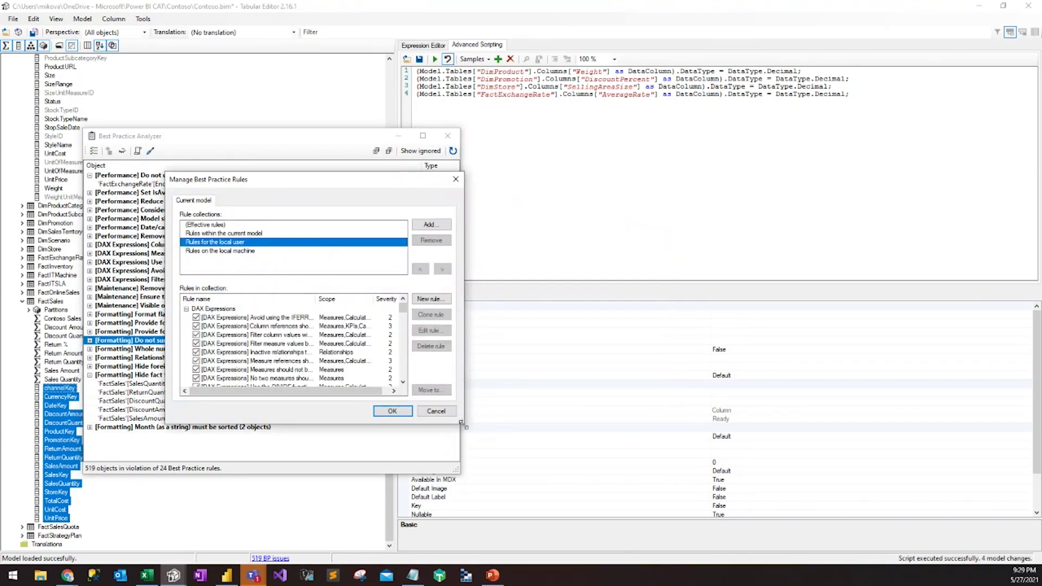
{"action": "left_click_drag", "start_coordinate": [462, 422], "coordinate": [600, 479]}
{"action": "scroll", "coordinate": [441, 356], "scroll_direction": "down", "scroll_amount": 3}
{"action": "scroll", "coordinate": [438, 350], "scroll_direction": "down", "scroll_amount": 3}
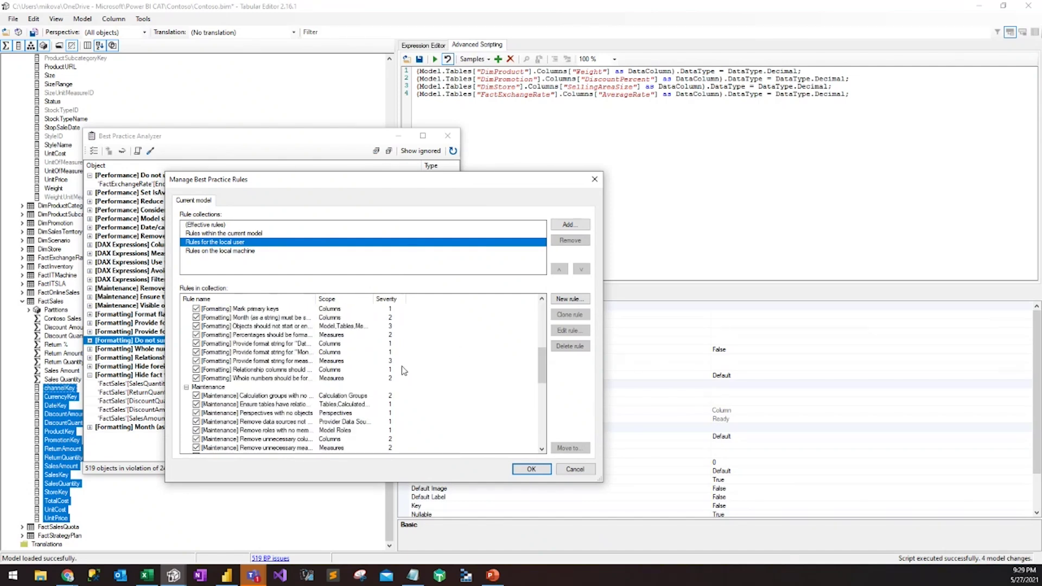
{"action": "scroll", "coordinate": [379, 380], "scroll_direction": "down", "scroll_amount": 3}
{"action": "left_click", "coordinate": [298, 337]}
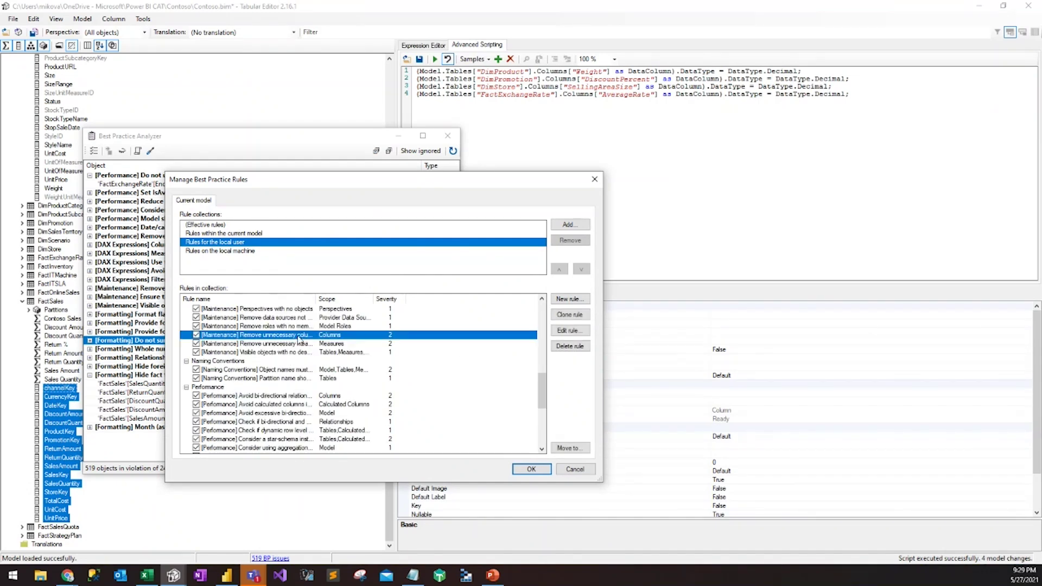
{"action": "left_click", "coordinate": [570, 330]}
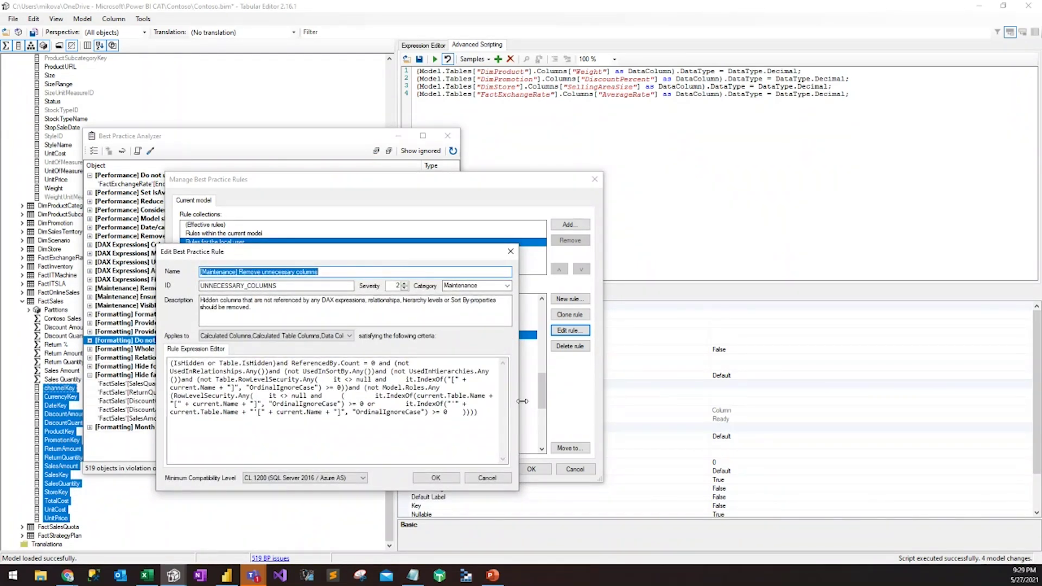
Examine the hidden-column condition in the "Remove unnecessary columns" rule expression, and leave the rule and the rules manager without saving.
{"action": "left_click_drag", "start_coordinate": [517, 418], "coordinate": [580, 418]}
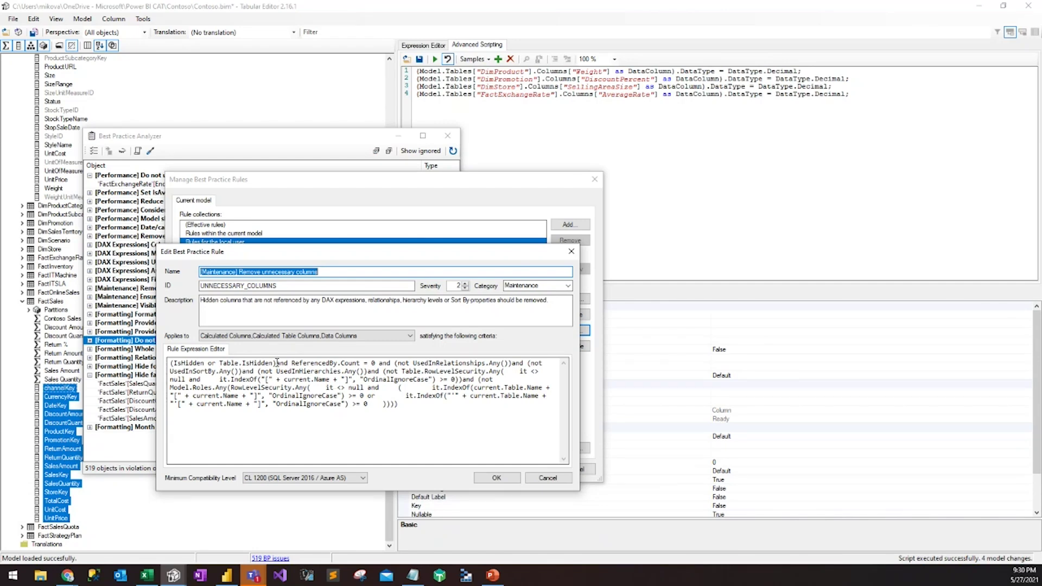
{"action": "mouse_move", "coordinate": [275, 363]}
{"action": "left_mouse_down"}
{"action": "mouse_move", "coordinate": [182, 363]}
{"action": "mouse_move", "coordinate": [279, 364]}
{"action": "left_mouse_up"}
{"action": "left_click", "coordinate": [183, 364]}
{"action": "left_click", "coordinate": [280, 364]}
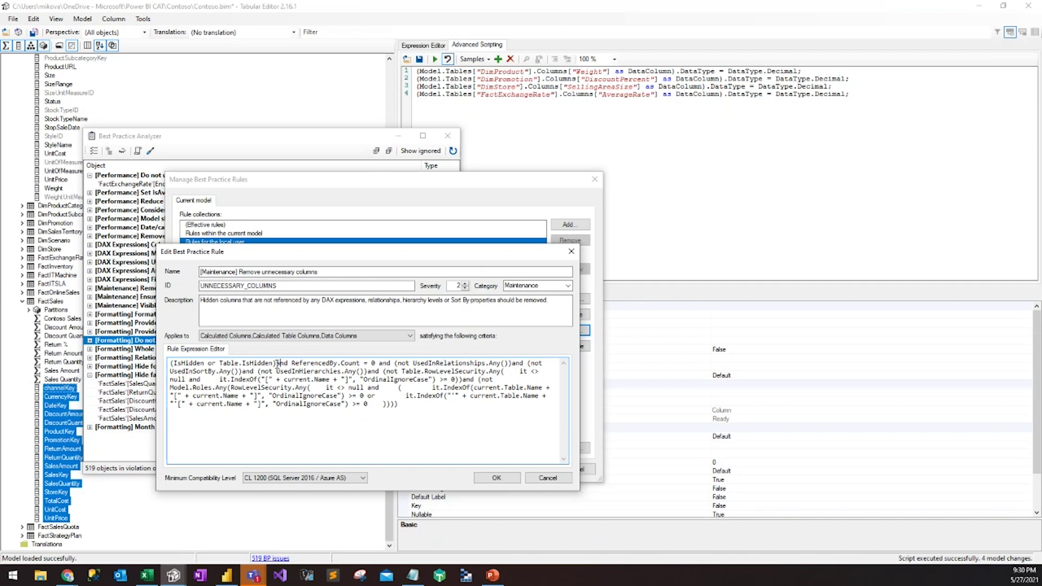
{"action": "left_click", "coordinate": [554, 480]}
{"action": "left_click", "coordinate": [575, 469]}
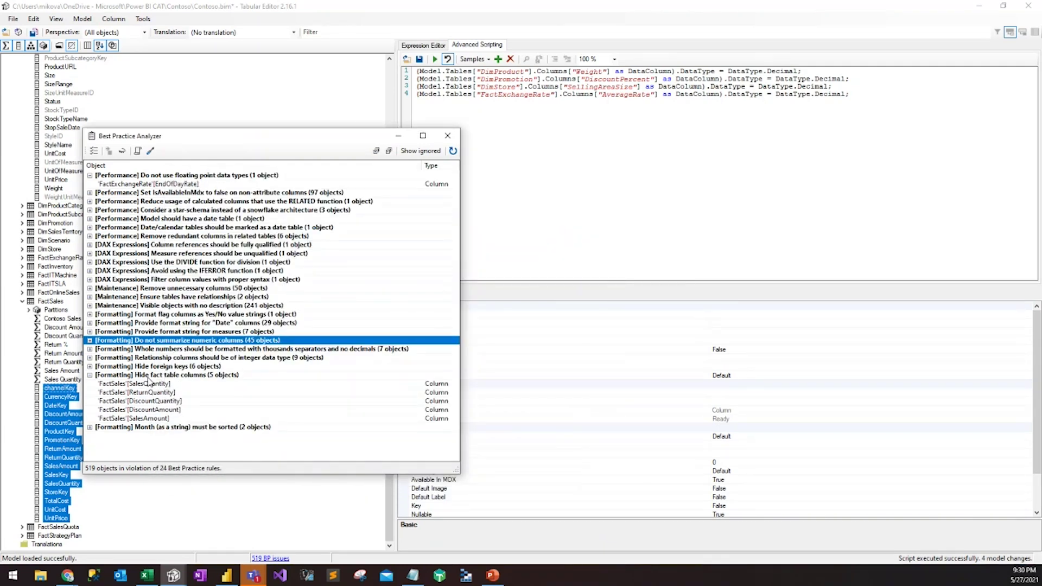
Reopen the local user's best practice rules and open the definition of "[Performance] Set IsAvailableInMdx to false on non-attribute columns".
{"action": "left_click", "coordinate": [155, 377]}
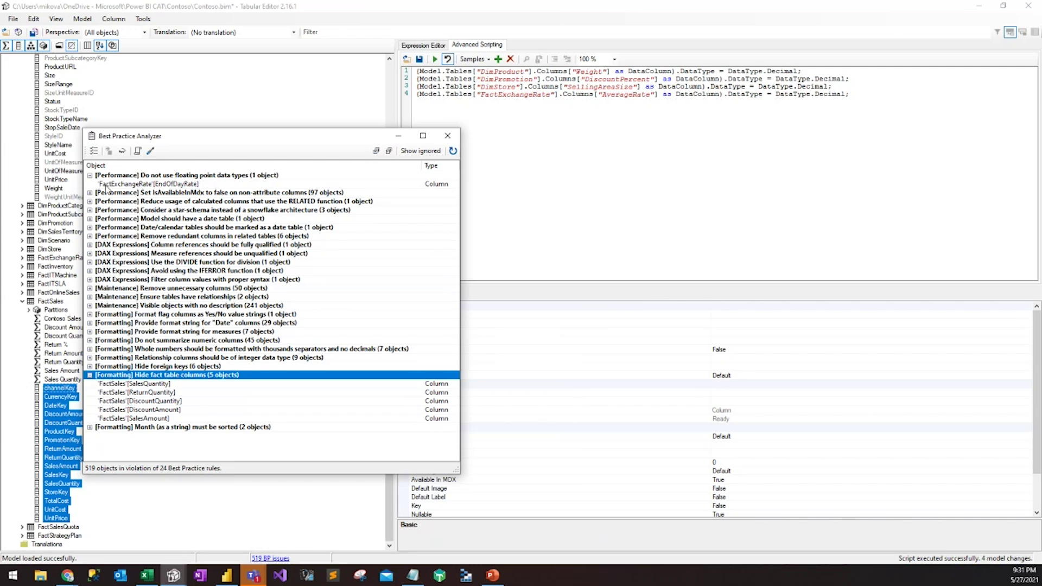
{"action": "left_click", "coordinate": [95, 151]}
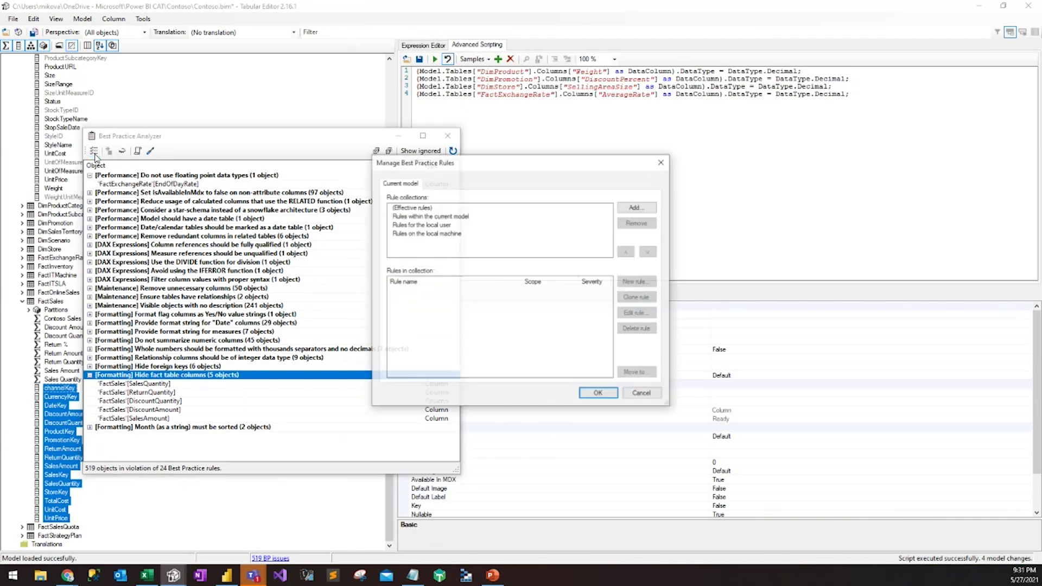
{"action": "left_click_drag", "start_coordinate": [421, 168], "coordinate": [227, 192]}
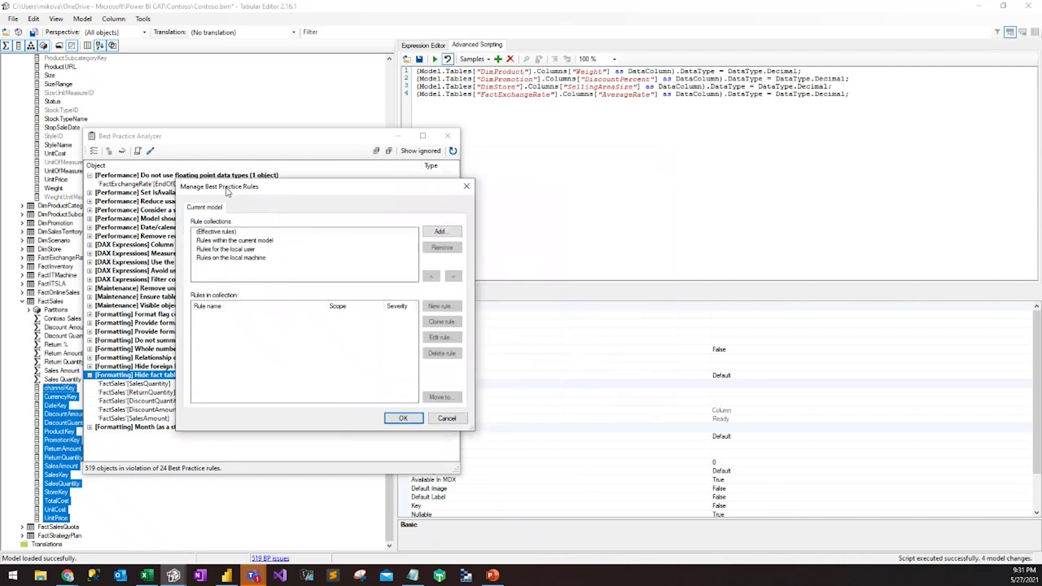
{"action": "left_click", "coordinate": [235, 249]}
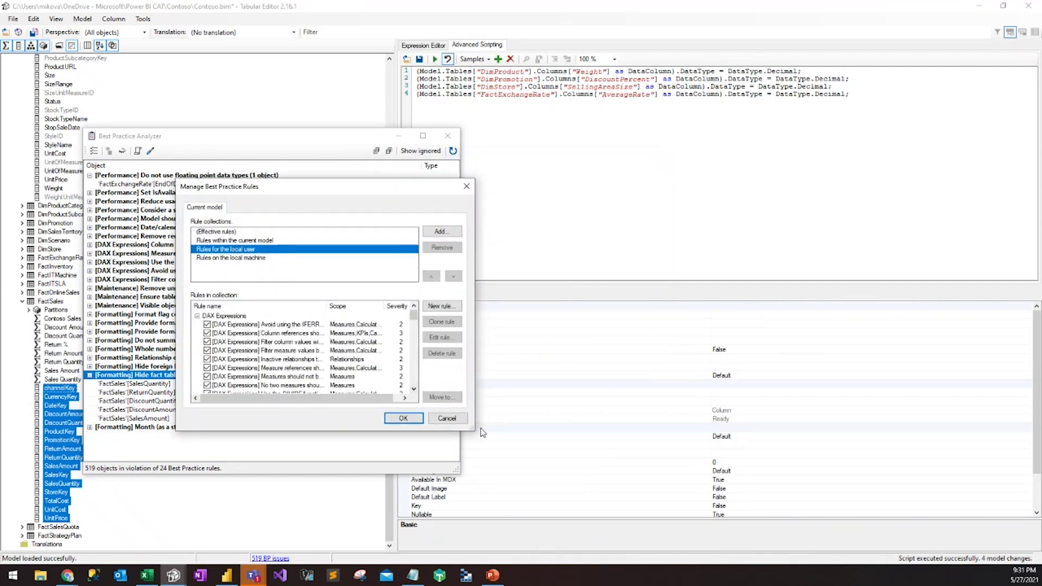
{"action": "left_click_drag", "start_coordinate": [473, 431], "coordinate": [615, 460]}
{"action": "scroll", "coordinate": [285, 381], "scroll_direction": "down", "scroll_amount": 1}
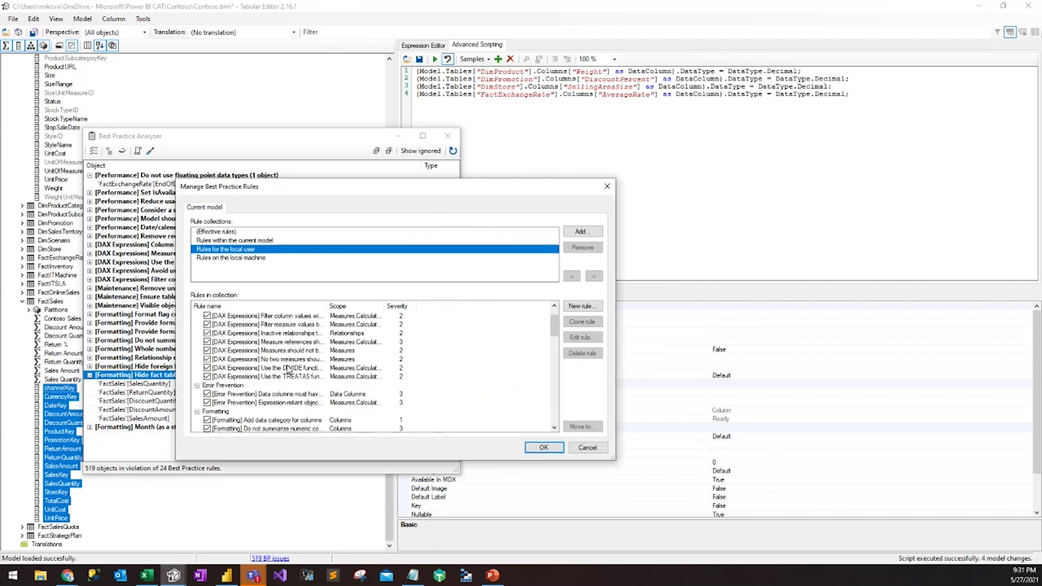
{"action": "scroll", "coordinate": [276, 380], "scroll_direction": "down", "scroll_amount": 3}
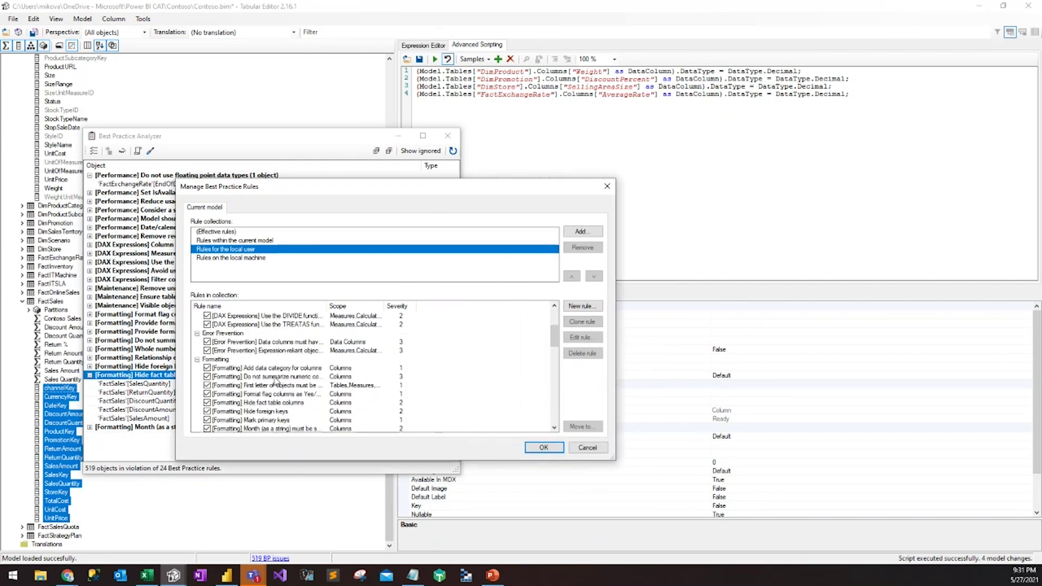
{"action": "scroll", "coordinate": [277, 382], "scroll_direction": "down", "scroll_amount": 8}
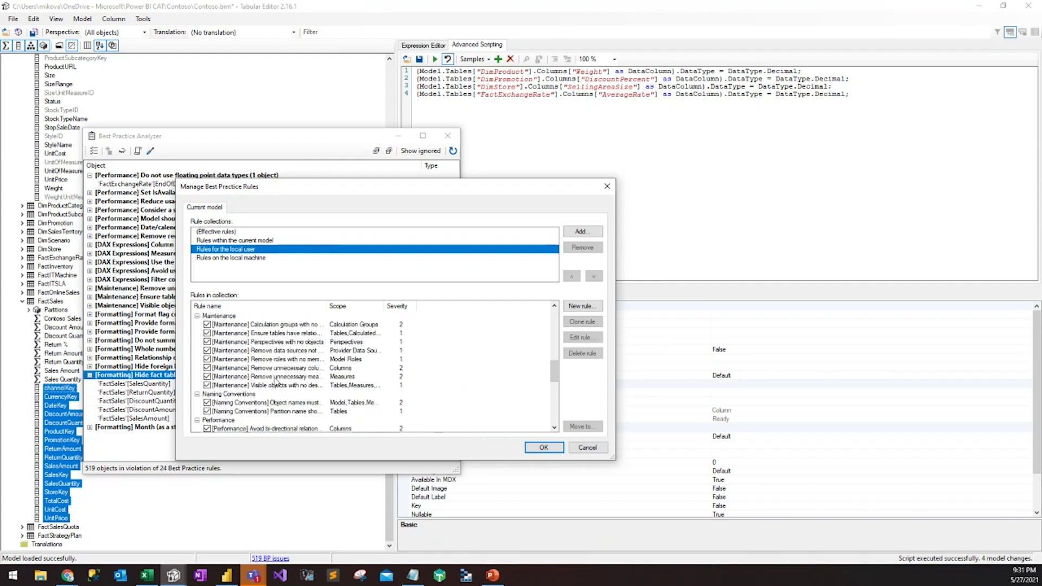
{"action": "scroll", "coordinate": [275, 381], "scroll_direction": "down", "scroll_amount": 1}
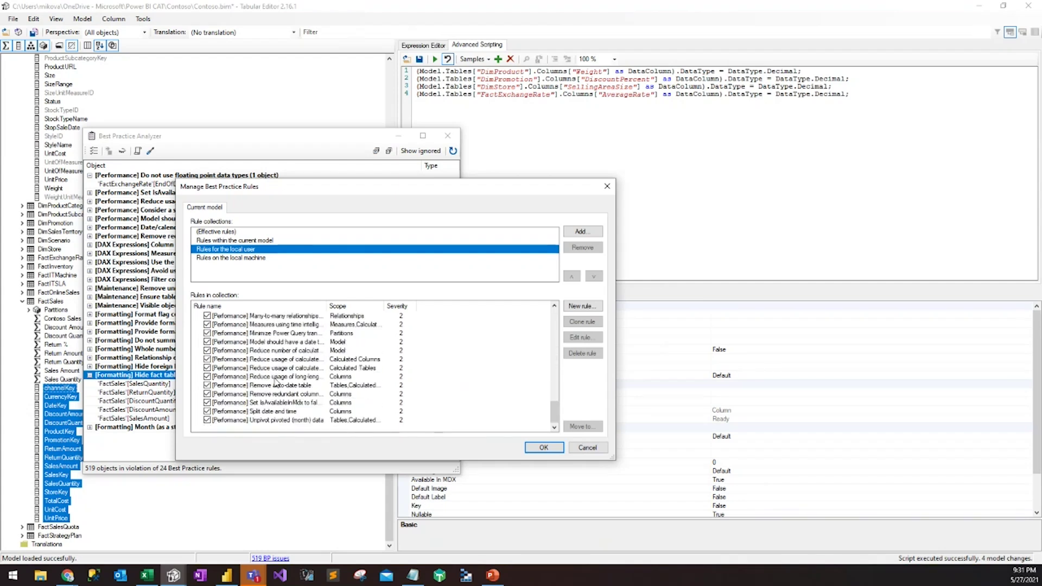
{"action": "left_click", "coordinate": [289, 404]}
{"action": "left_click", "coordinate": [581, 338]}
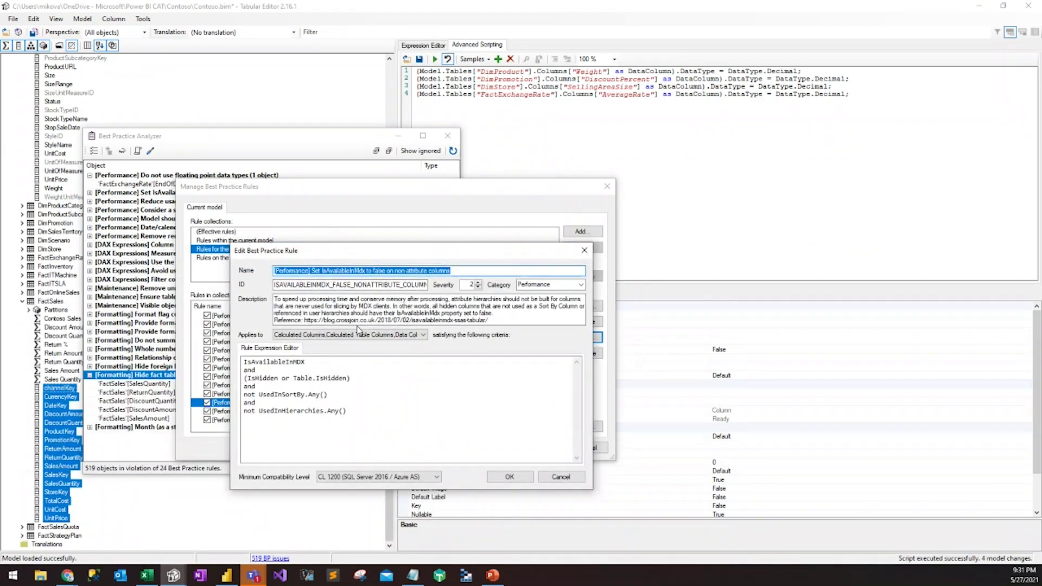
Examine the description and full expression of the IsAvailableInMdx rule, and close the rule and the rules manager without saving.
{"action": "left_click", "coordinate": [456, 269]}
{"action": "left_click_drag", "start_coordinate": [451, 257], "coordinate": [400, 239]}
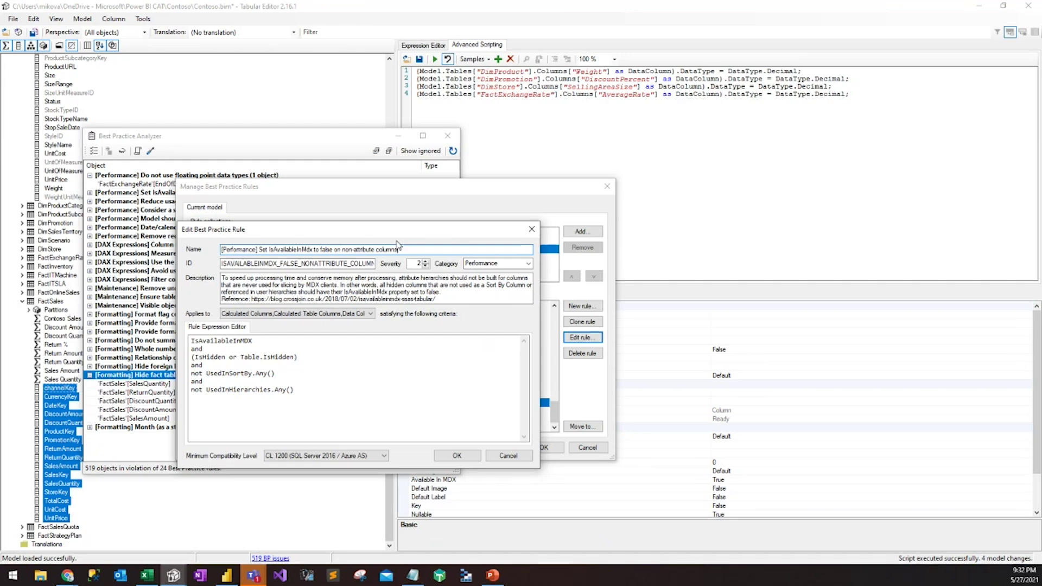
{"action": "left_click_drag", "start_coordinate": [295, 390], "coordinate": [211, 350]}
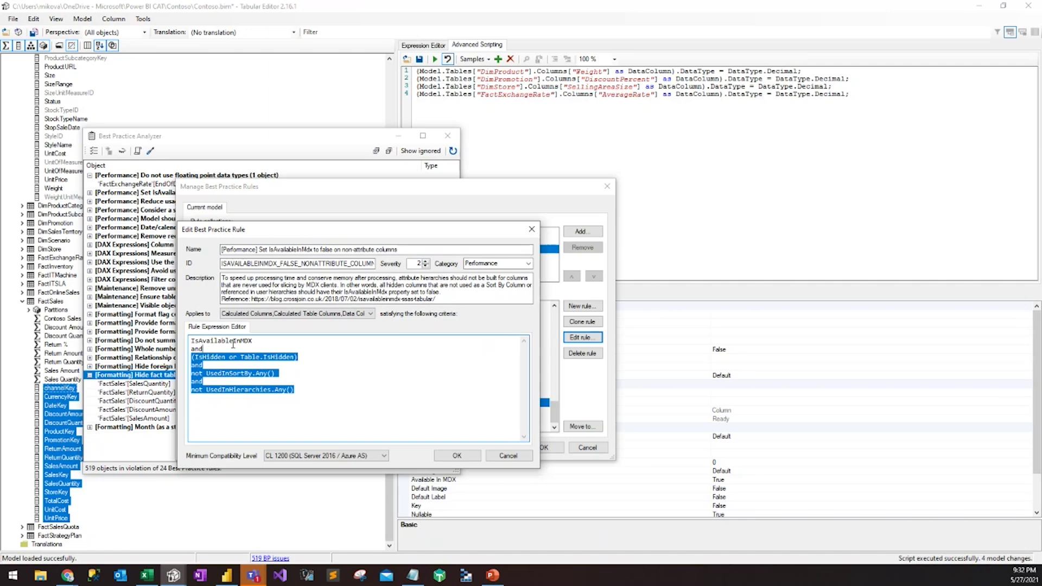
{"action": "left_click", "coordinate": [233, 344]}
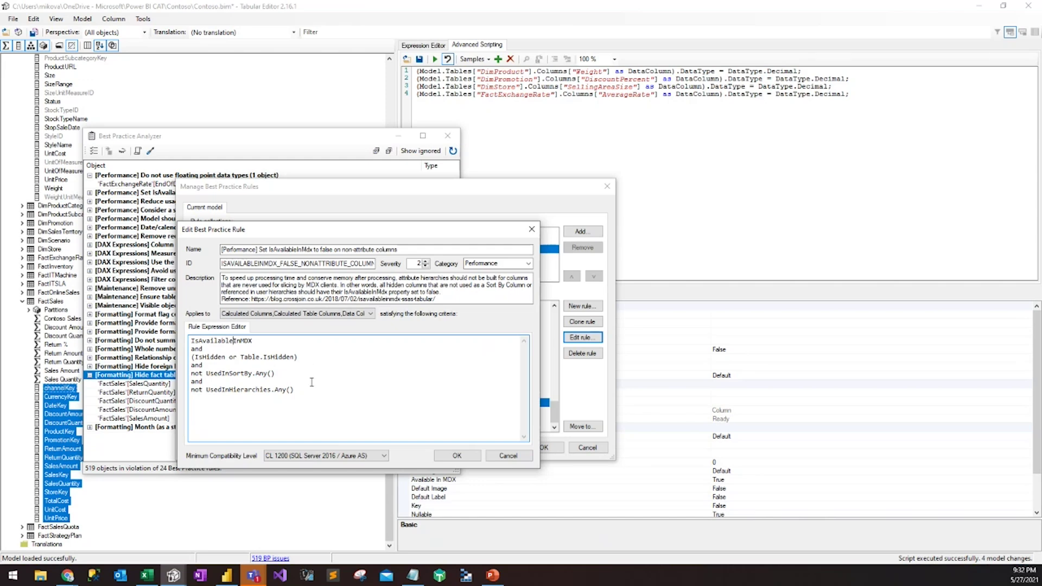
{"action": "left_click_drag", "start_coordinate": [315, 405], "coordinate": [193, 342]}
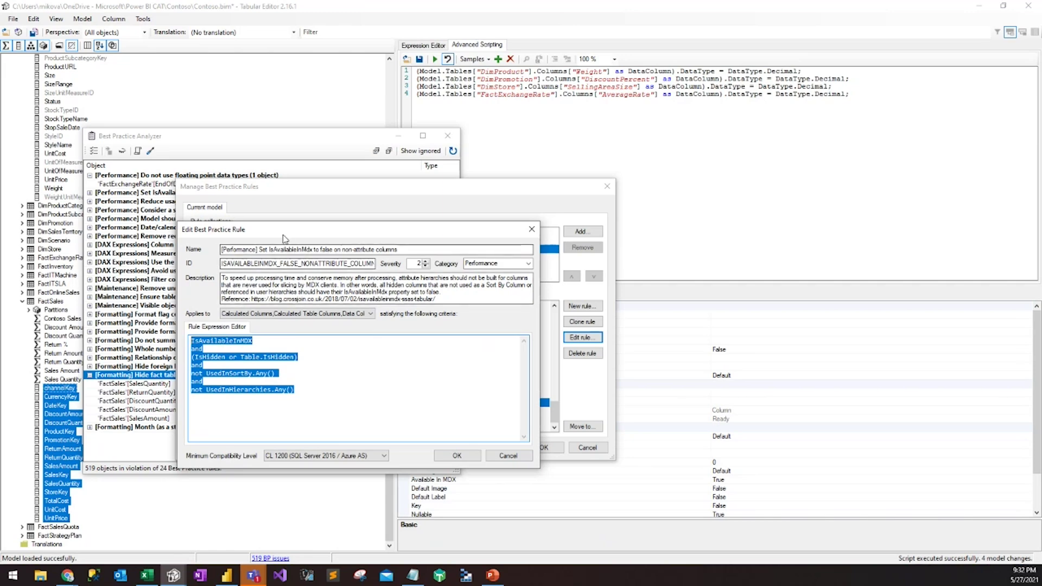
{"action": "left_click_drag", "start_coordinate": [284, 239], "coordinate": [307, 235]}
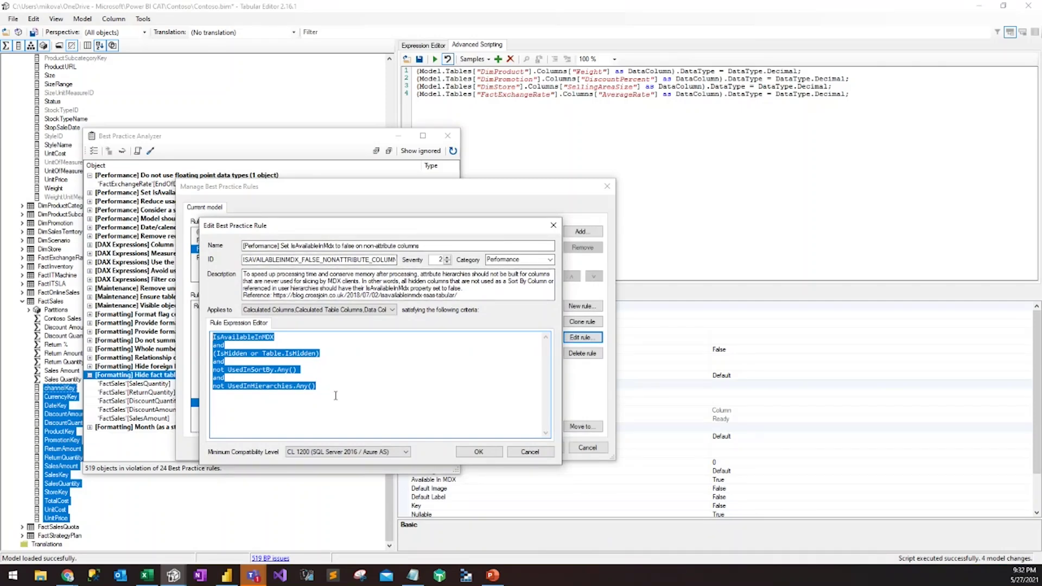
{"action": "left_click", "coordinate": [530, 452]}
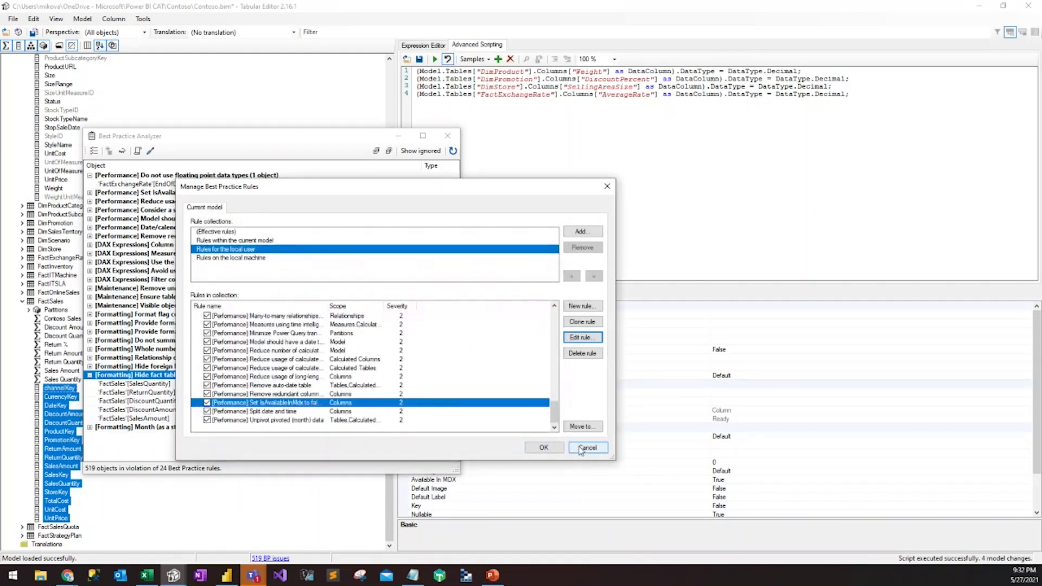
{"action": "left_click", "coordinate": [580, 450]}
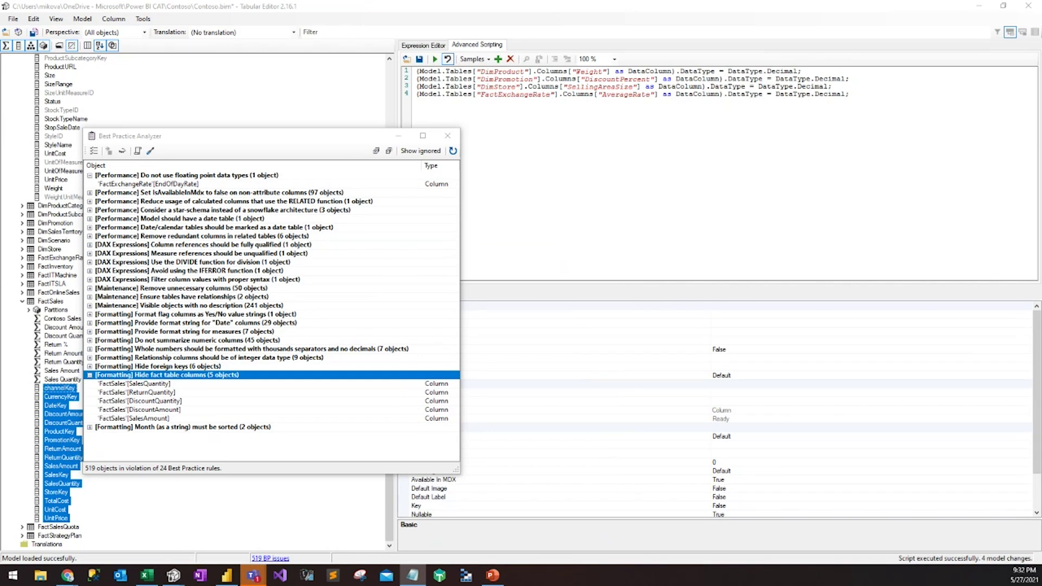
Switch to Chrome and review the Power BI blog article on best practice rules, from loading the rules through to its conclusion.
{"action": "key", "text": "alt+Tab"}
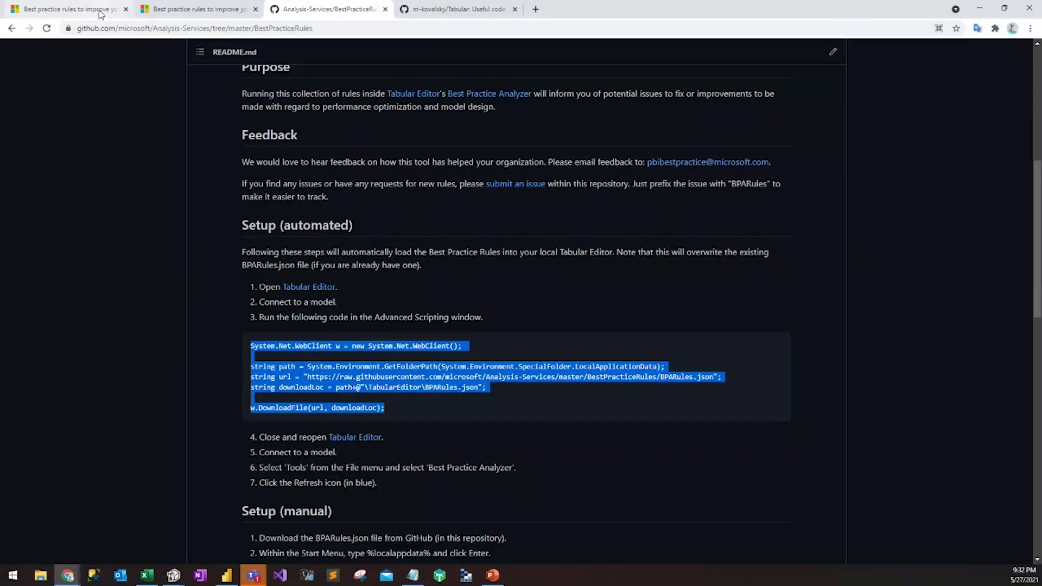
{"action": "left_click", "coordinate": [100, 13]}
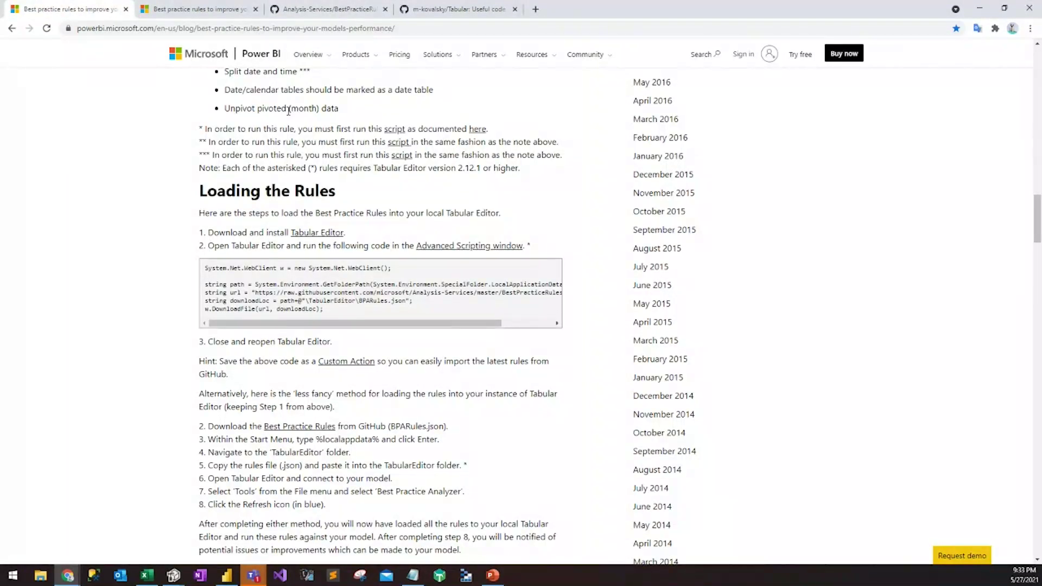
{"action": "scroll", "coordinate": [146, 234], "scroll_direction": "down", "scroll_amount": 1}
{"action": "scroll", "coordinate": [146, 233], "scroll_direction": "down", "scroll_amount": 6}
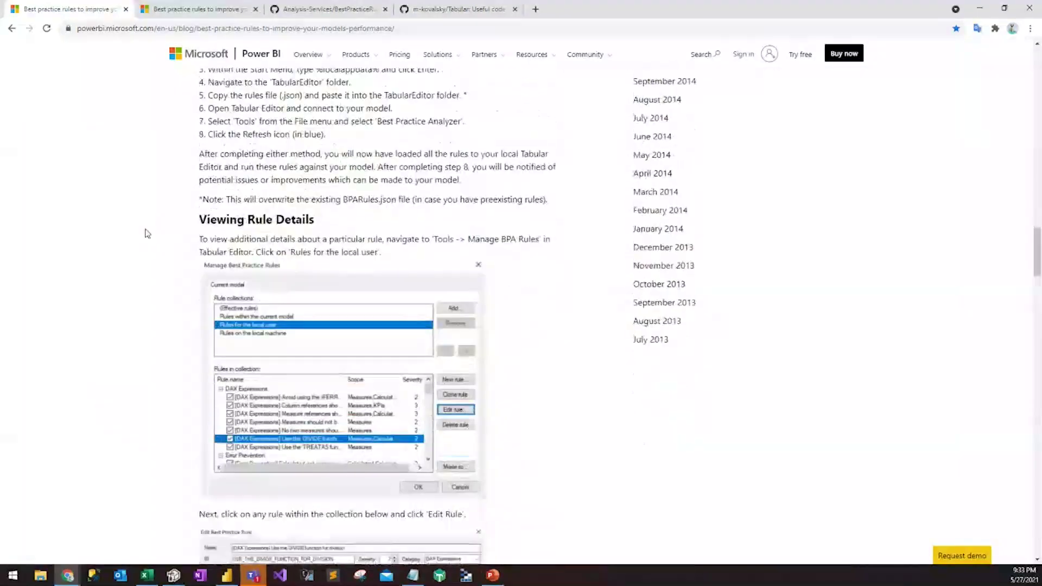
{"action": "scroll", "coordinate": [146, 233], "scroll_direction": "down", "scroll_amount": 3}
{"action": "scroll", "coordinate": [147, 233], "scroll_direction": "down", "scroll_amount": 20}
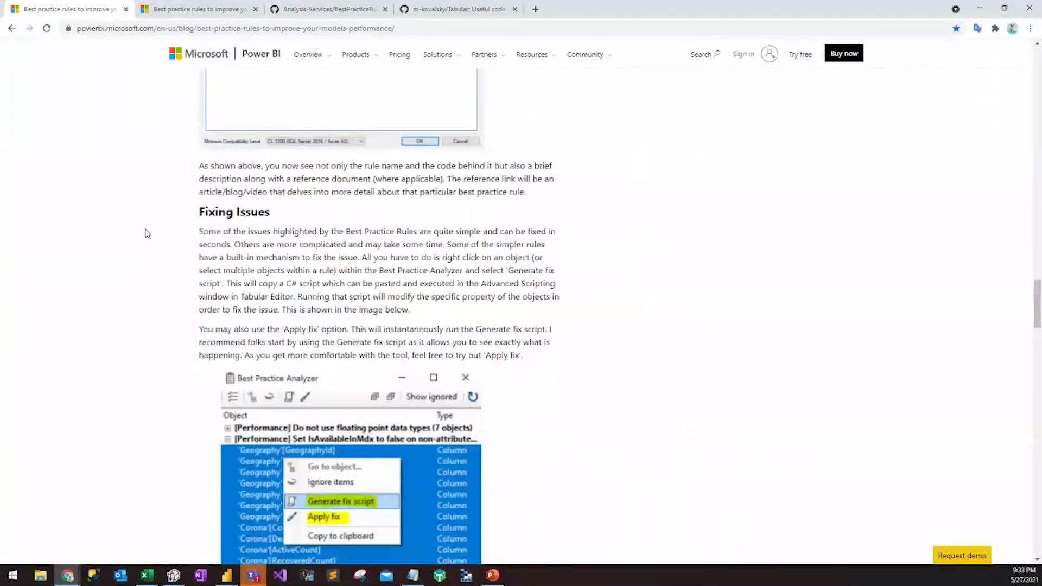
{"action": "scroll", "coordinate": [146, 234], "scroll_direction": "up", "scroll_amount": 5}
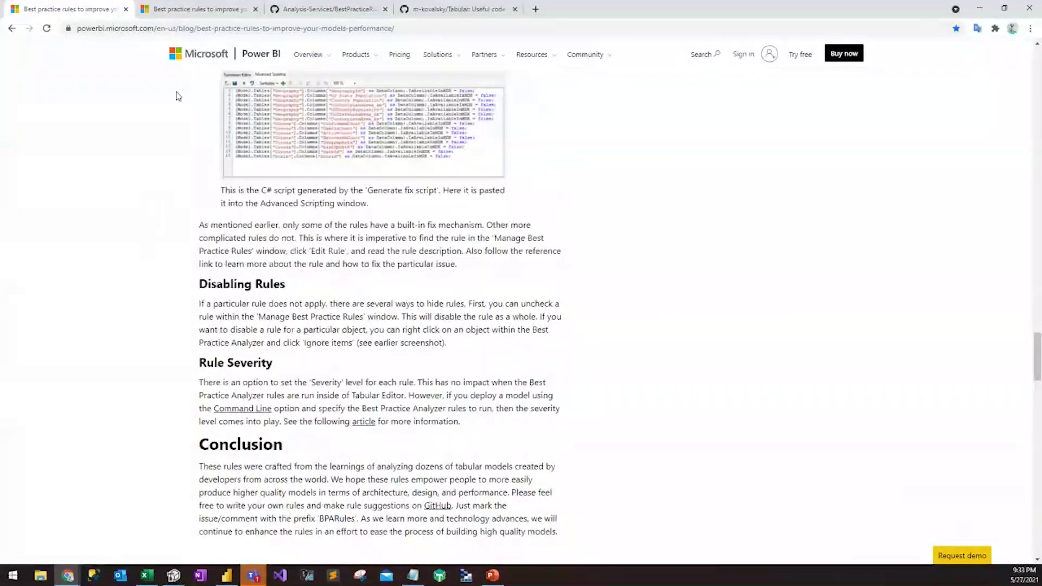
Go to the BestPracticeRules README on GitHub and review its Version History section.
{"action": "left_click", "coordinate": [184, 11]}
{"action": "left_click", "coordinate": [326, 9]}
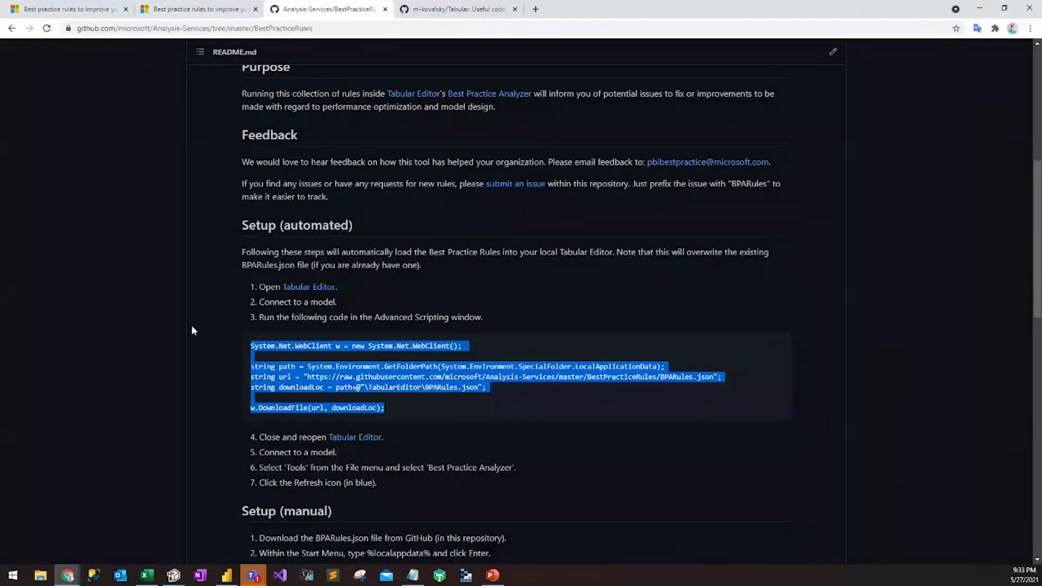
{"action": "scroll", "coordinate": [192, 326], "scroll_direction": "down", "scroll_amount": 18}
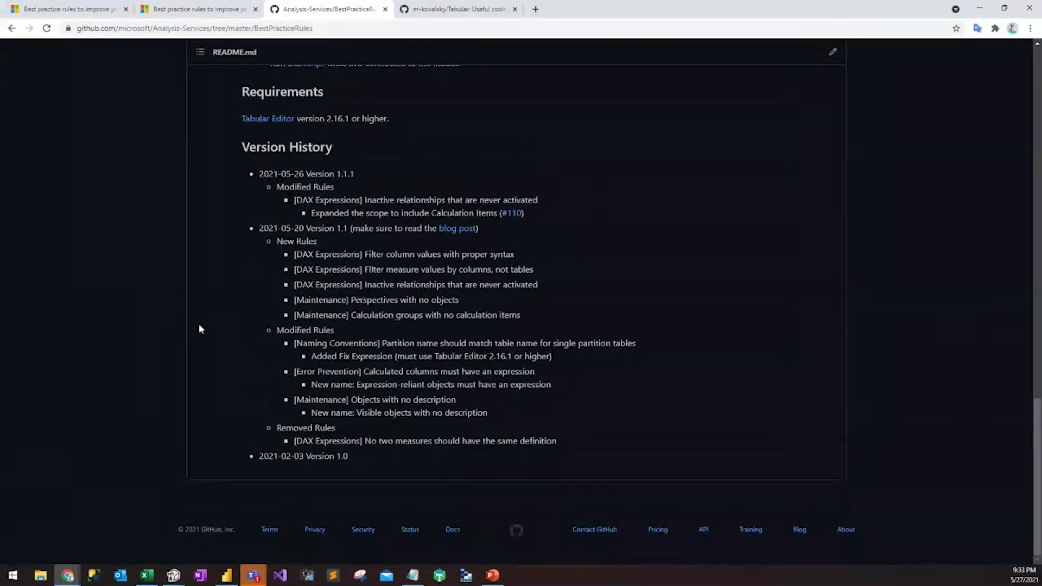
Review the README's Notes section on the rules that require an additional script and the two methods of loading Vertipaq Analyzer data.
{"action": "scroll", "coordinate": [198, 323], "scroll_direction": "up", "scroll_amount": 4}
{"action": "scroll", "coordinate": [199, 323], "scroll_direction": "up", "scroll_amount": 2}
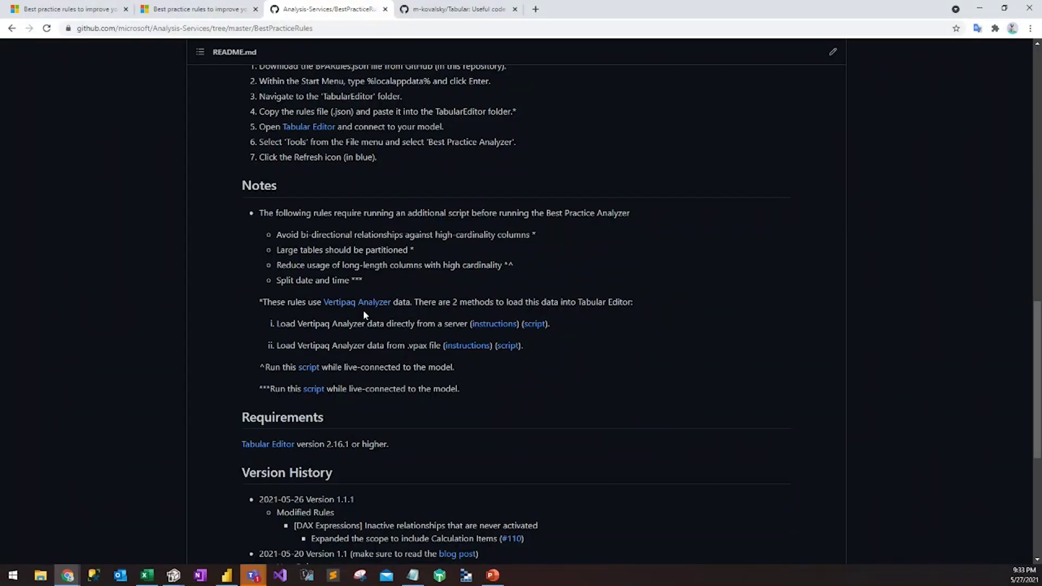
{"action": "scroll", "coordinate": [370, 302], "scroll_direction": "up", "scroll_amount": 1}
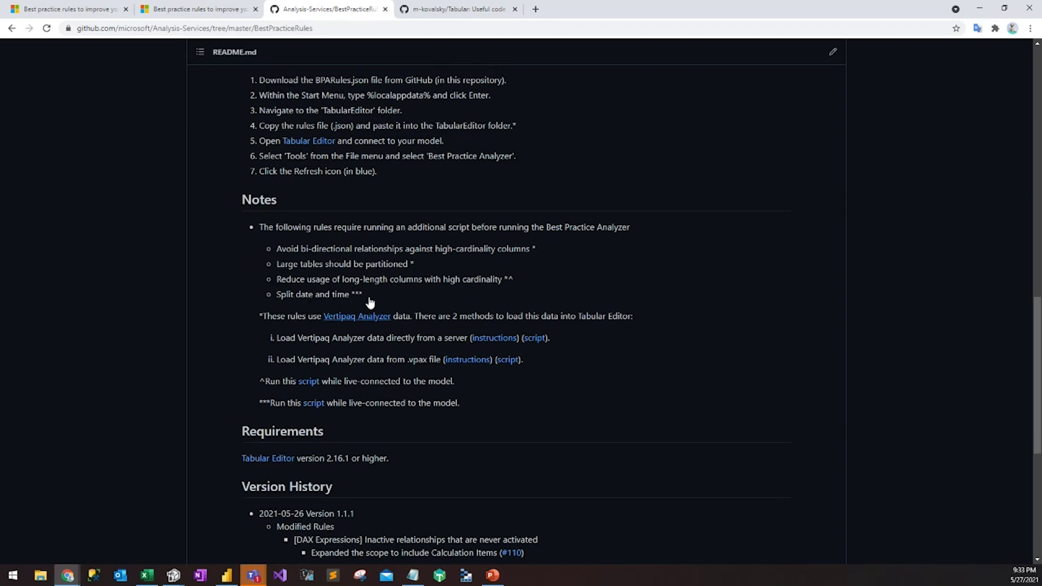
{"action": "scroll", "coordinate": [369, 302], "scroll_direction": "up", "scroll_amount": 3}
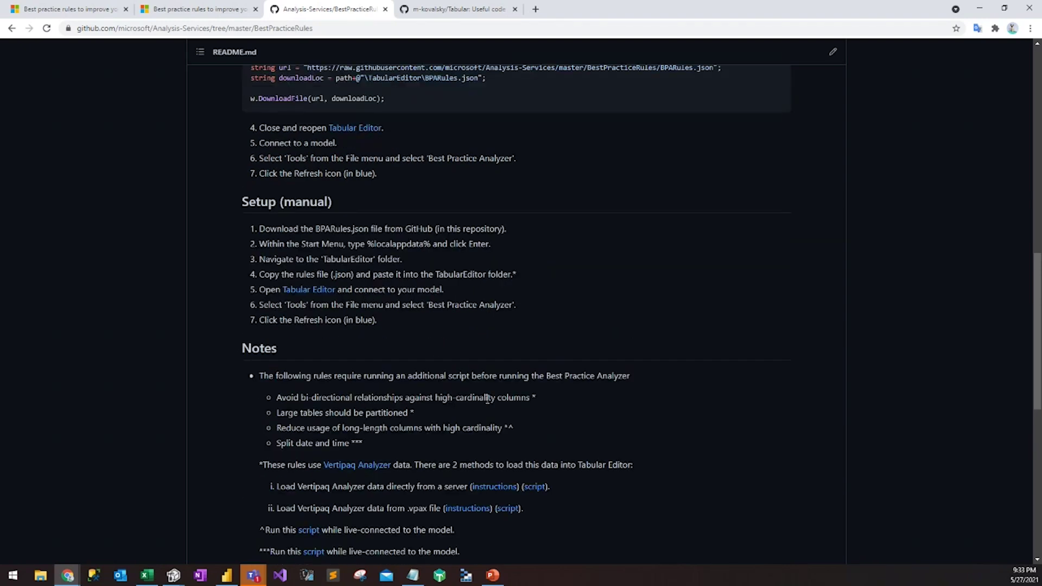
{"action": "left_click_drag", "start_coordinate": [433, 445], "coordinate": [388, 412]}
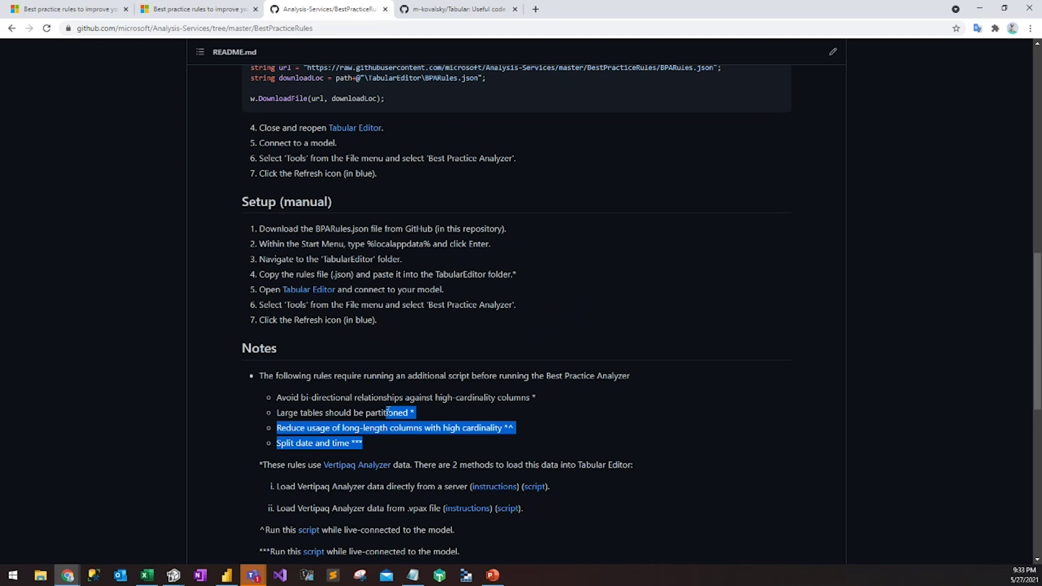
{"action": "left_click", "coordinate": [389, 410]}
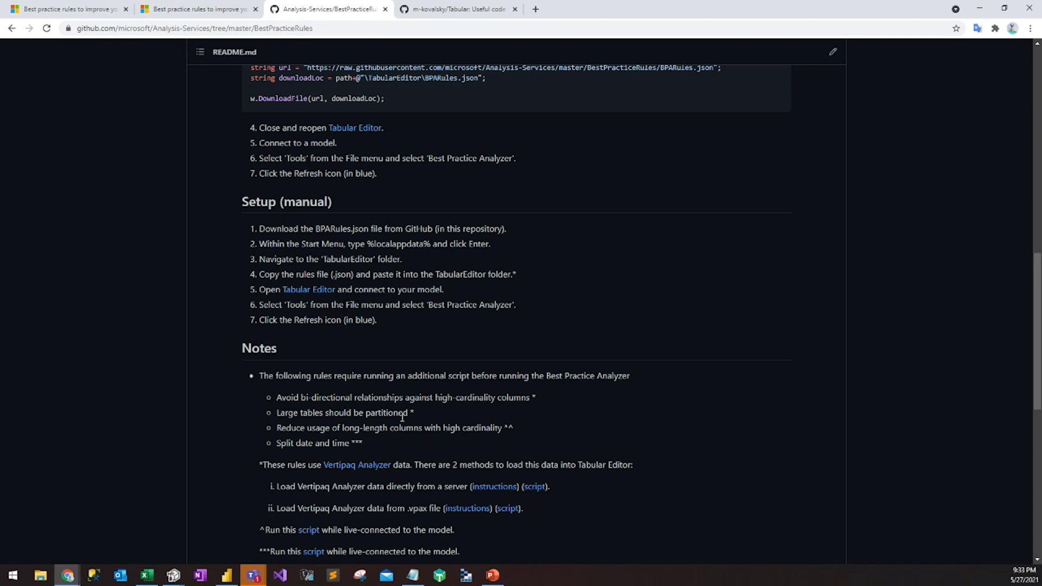
{"action": "scroll", "coordinate": [413, 411], "scroll_direction": "down", "scroll_amount": 1}
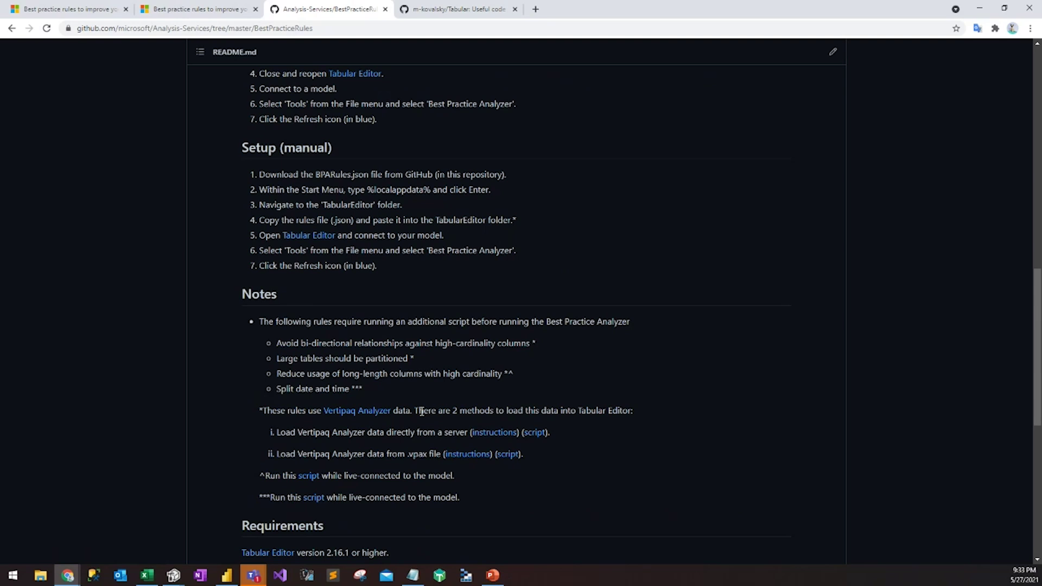
{"action": "left_click_drag", "start_coordinate": [422, 402], "coordinate": [362, 374]}
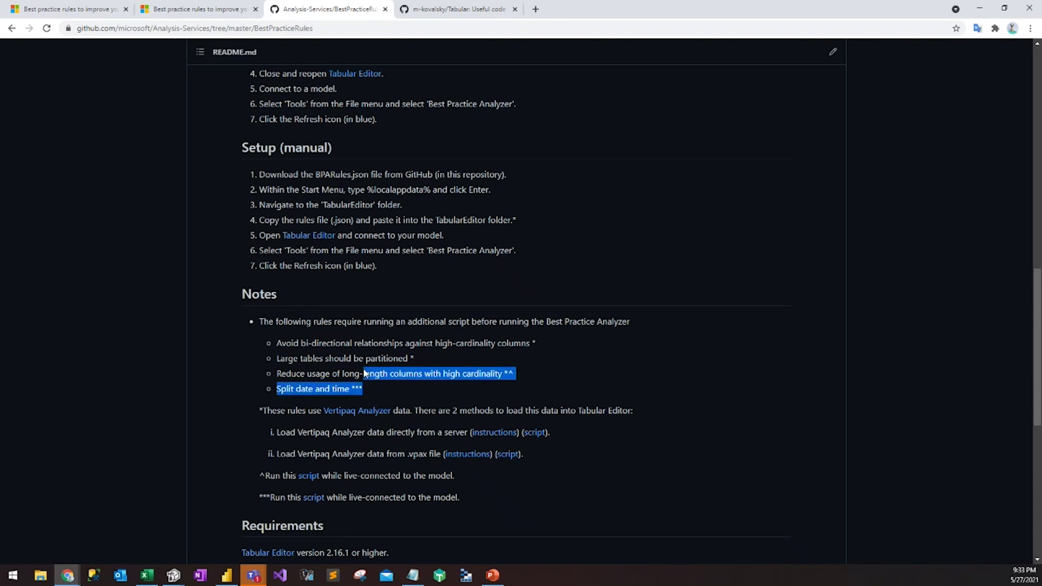
{"action": "left_click", "coordinate": [379, 361]}
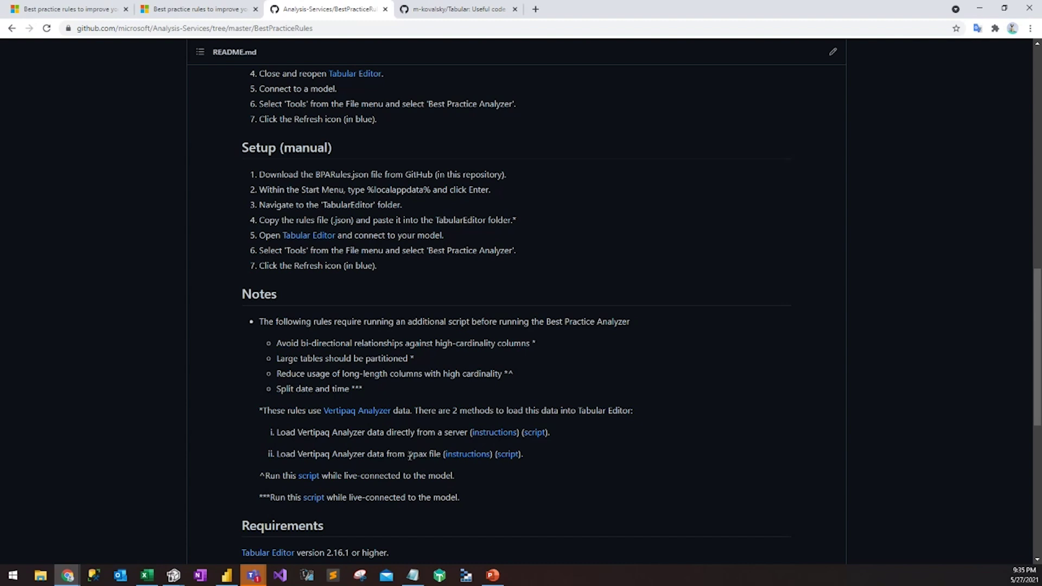
{"action": "left_click_drag", "start_coordinate": [409, 456], "coordinate": [427, 454]}
{"action": "left_click", "coordinate": [395, 448]}
Open the script for loading Vertipaq Analyzer data directly from a server, display its raw text, and copy all of VertipaqAnnotations.cs.
{"action": "left_click", "coordinate": [535, 433]}
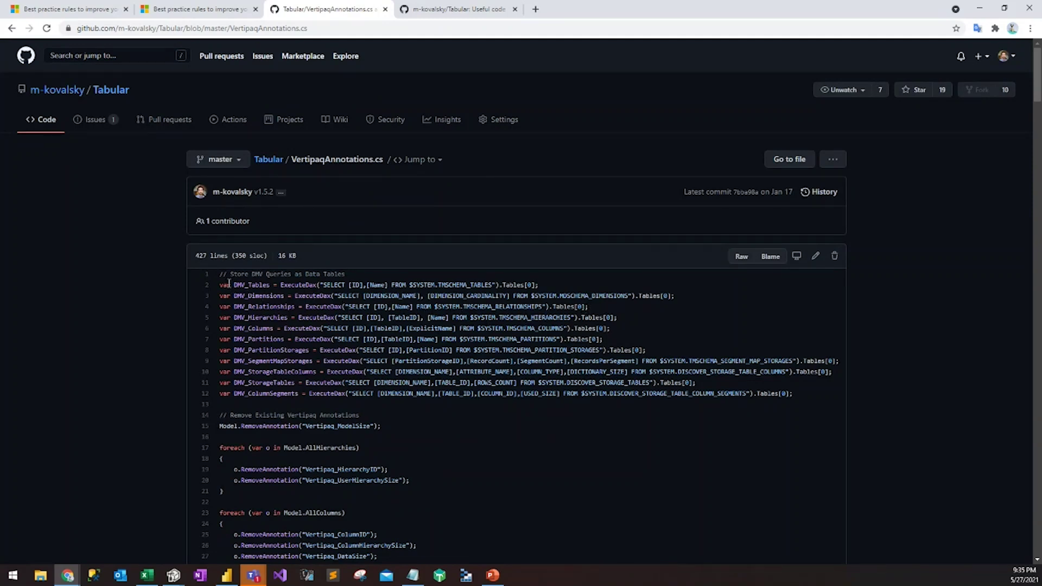
{"action": "scroll", "coordinate": [228, 283], "scroll_direction": "down", "scroll_amount": 1}
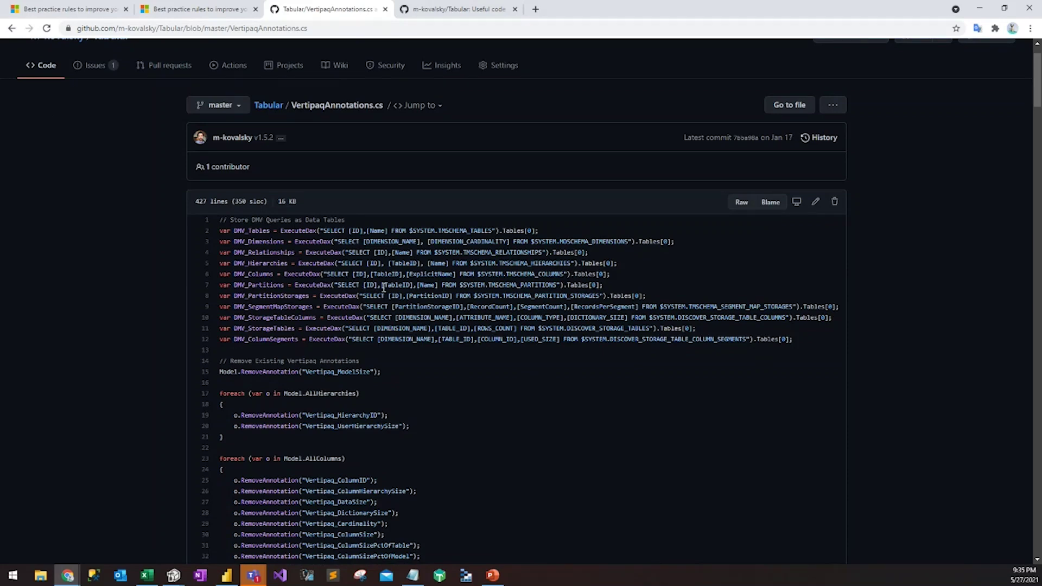
{"action": "left_click", "coordinate": [740, 207]}
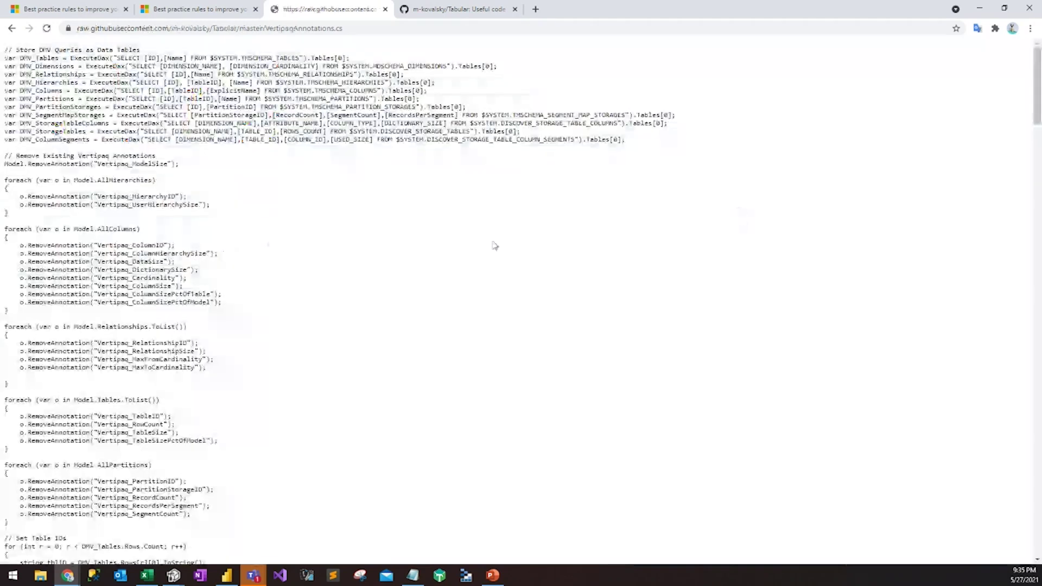
{"action": "key", "text": "ctrl+a"}
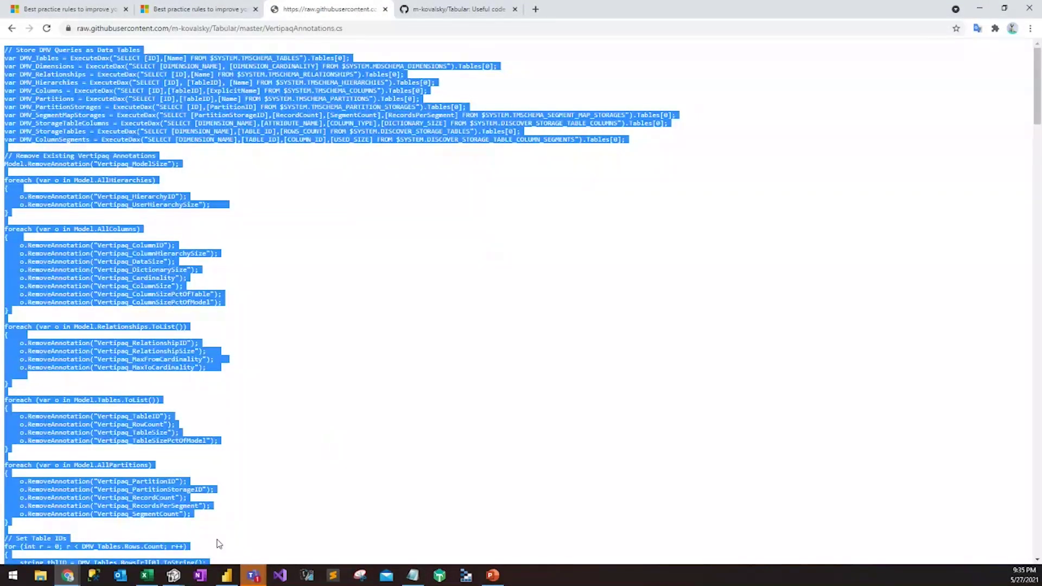
Switch to Tabular Editor, closing the Best Practice Analyzer window, and paste and run the copied VertipaqAnnotations script on the Contoso Reg model.
{"action": "left_click", "coordinate": [175, 579]}
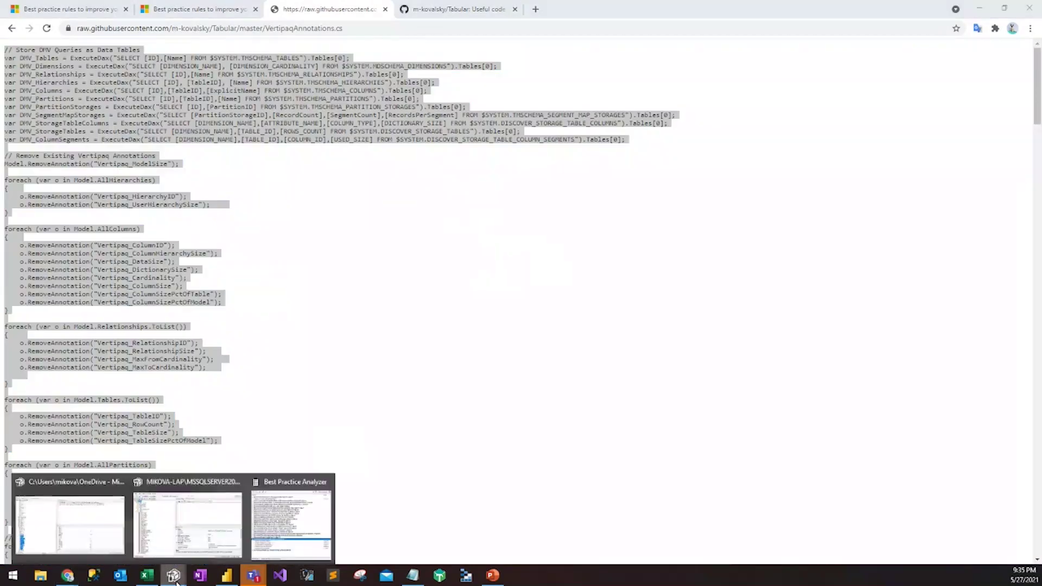
{"action": "left_click", "coordinate": [328, 482]}
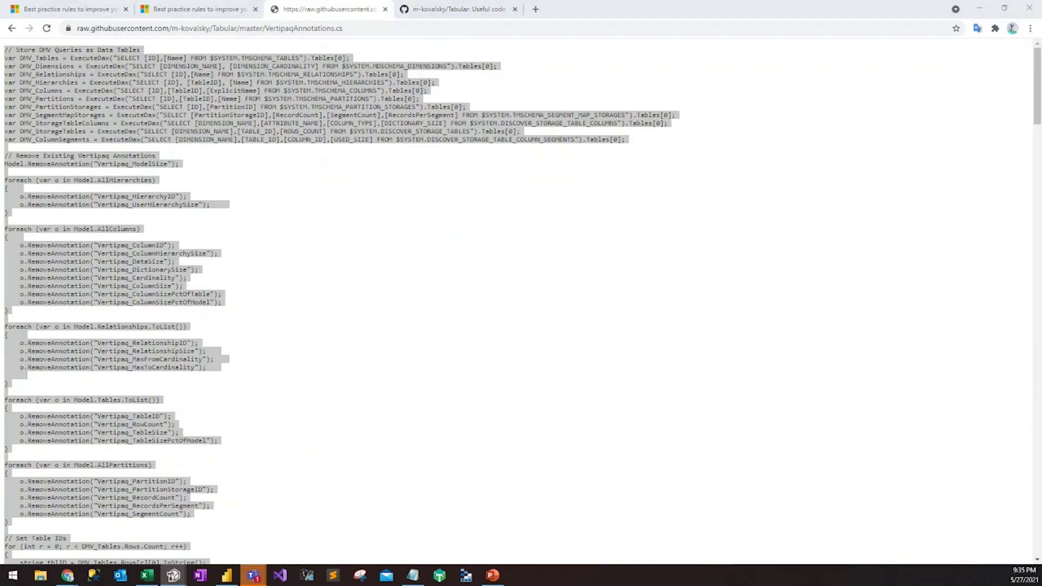
{"action": "left_click", "coordinate": [174, 576]}
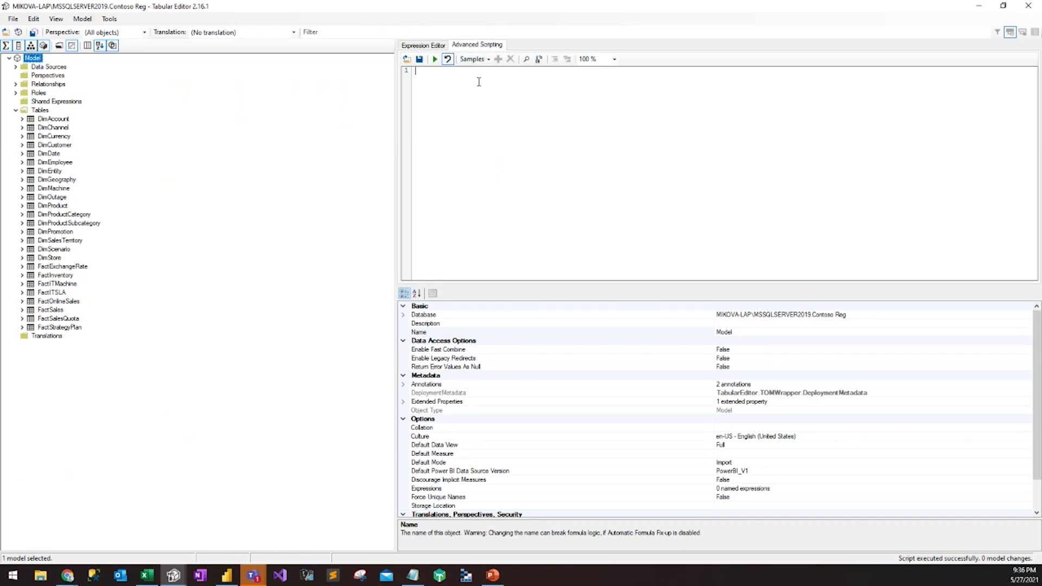
{"action": "key", "text": "ctrl+v"}
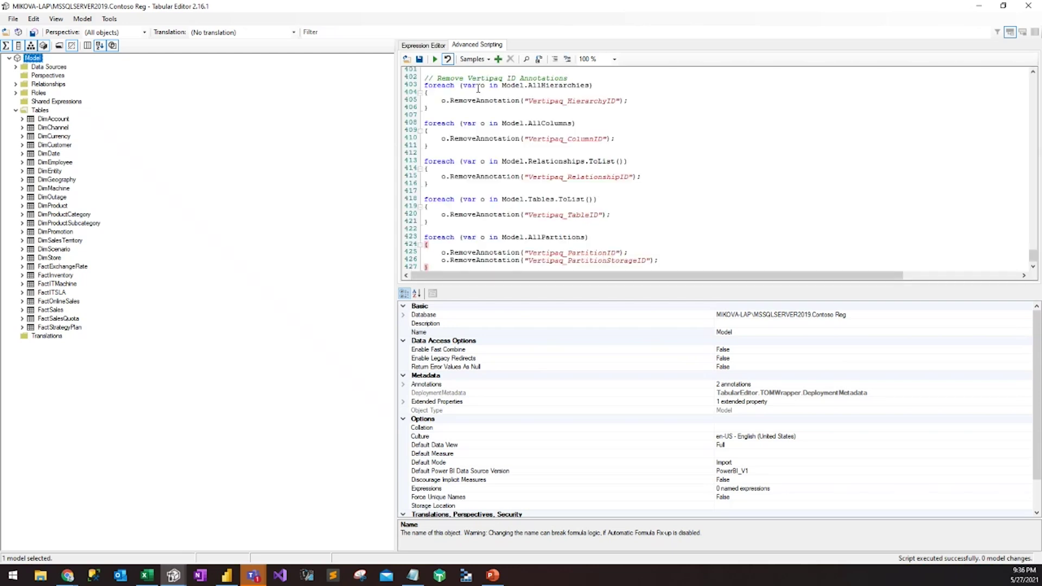
{"action": "left_click", "coordinate": [435, 61]}
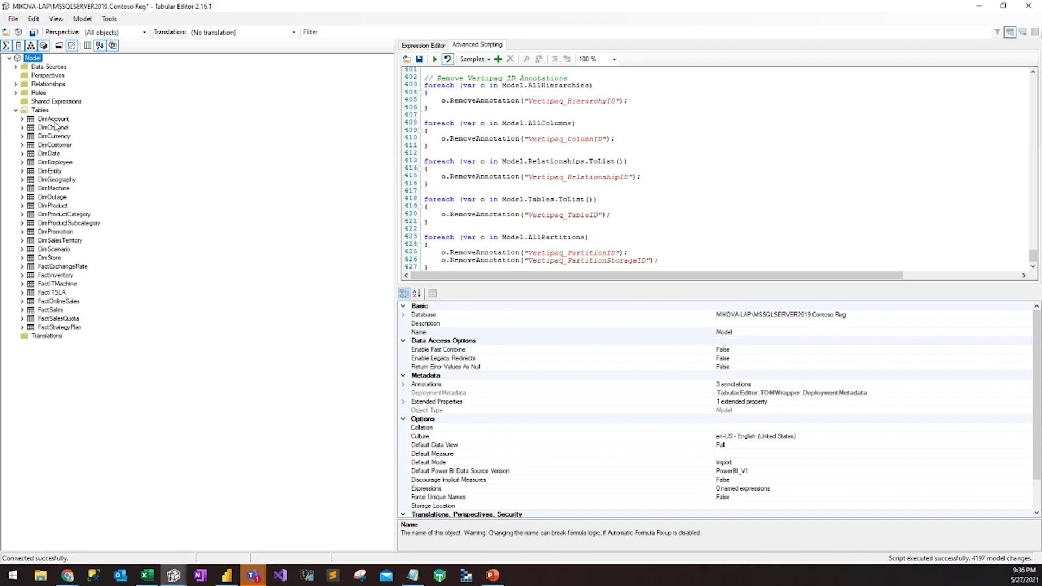
Examine the Vertipaq annotations of the FactOnlineSales table and of its OnlineSalesKey column.
{"action": "left_click", "coordinate": [58, 302]}
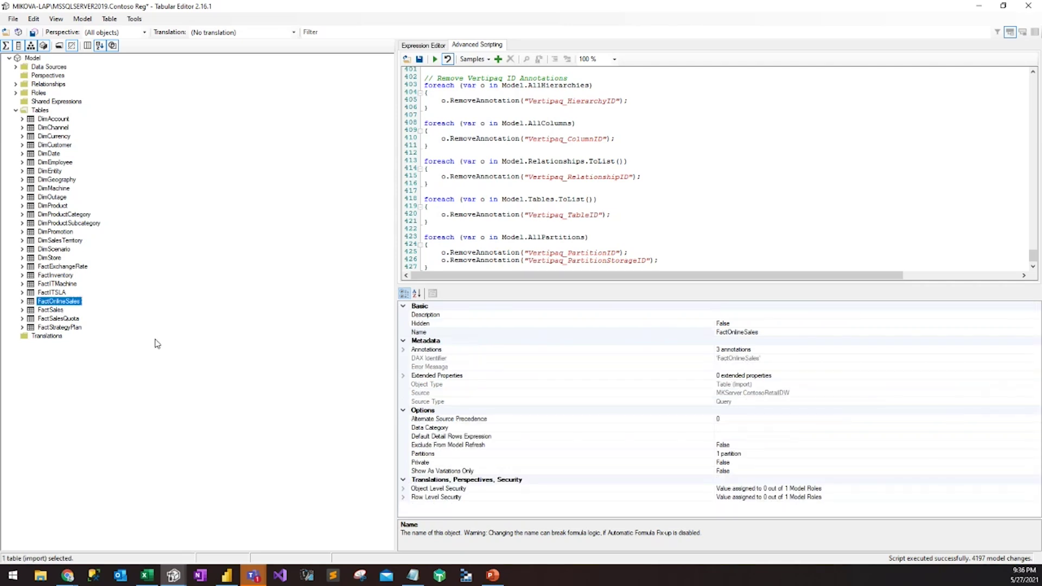
{"action": "left_click", "coordinate": [403, 350]}
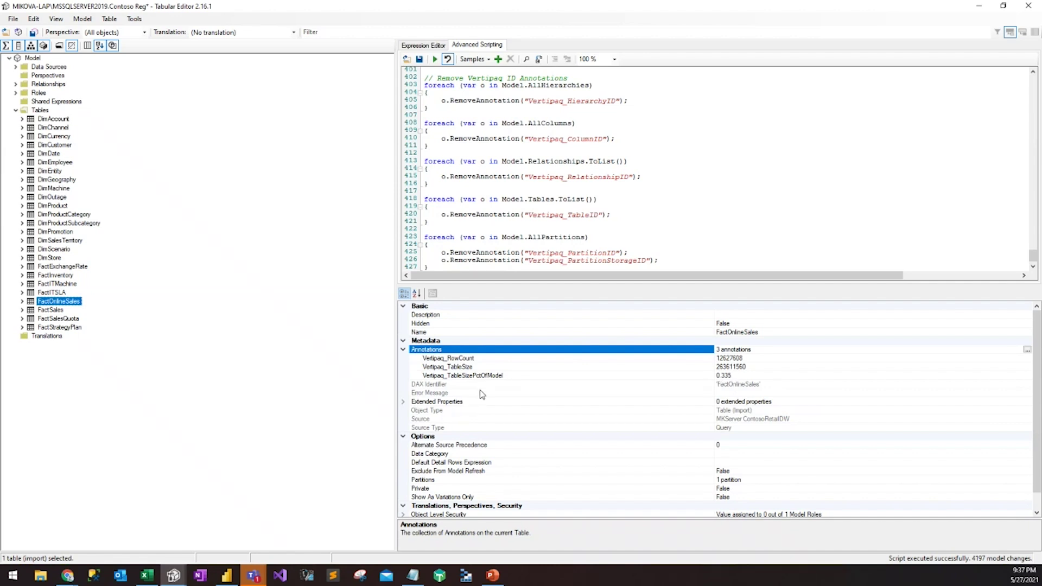
{"action": "left_click", "coordinate": [23, 302]}
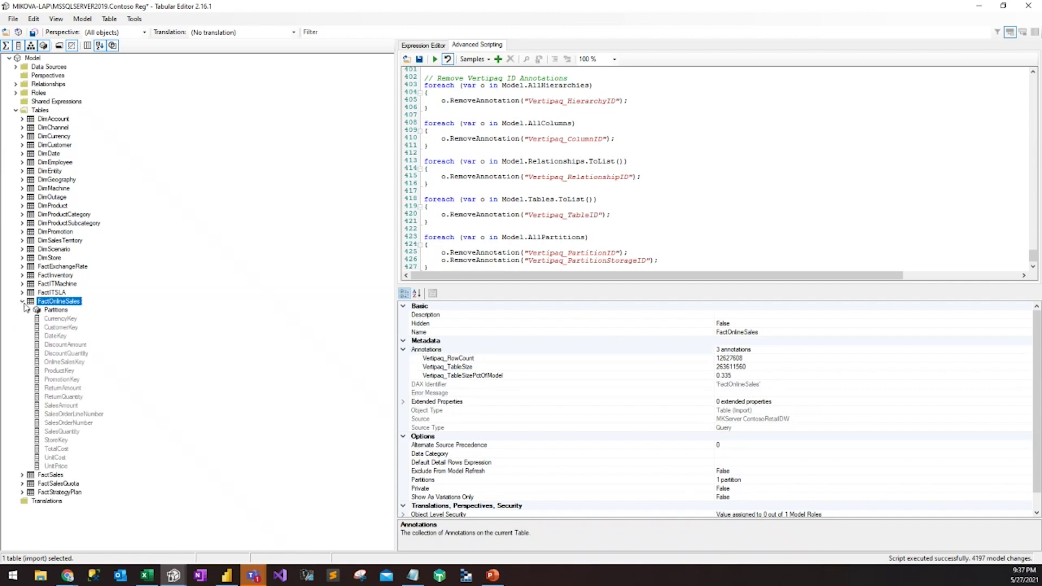
{"action": "left_click", "coordinate": [65, 361]}
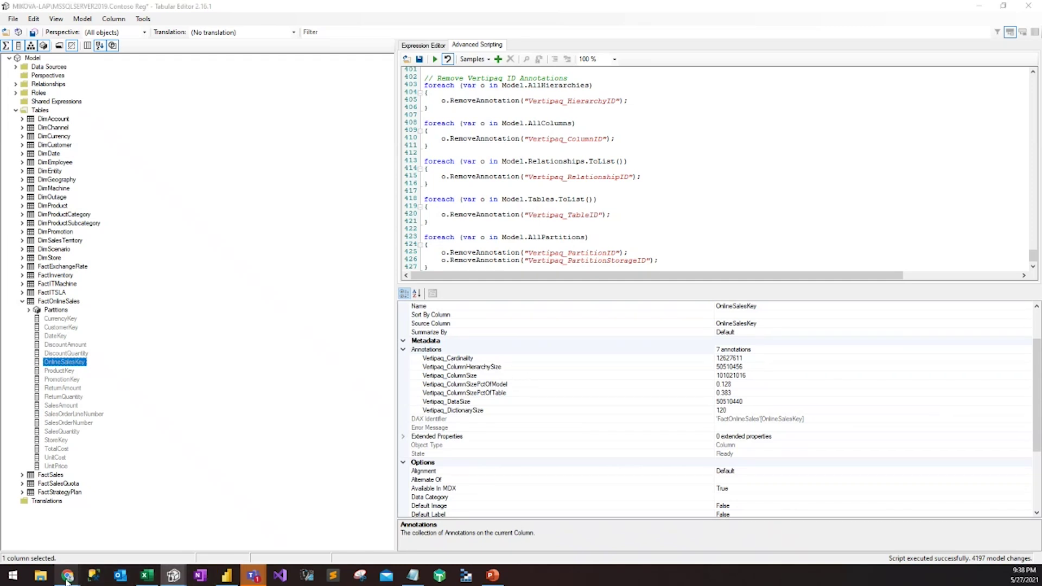
Switch to Chrome, return to the BestPracticeRules README, and highlight the "Large tables should be partitioned" rule in the Notes.
{"action": "mouse_move", "coordinate": [67, 576]}
{"action": "left_click", "coordinate": [47, 554]}
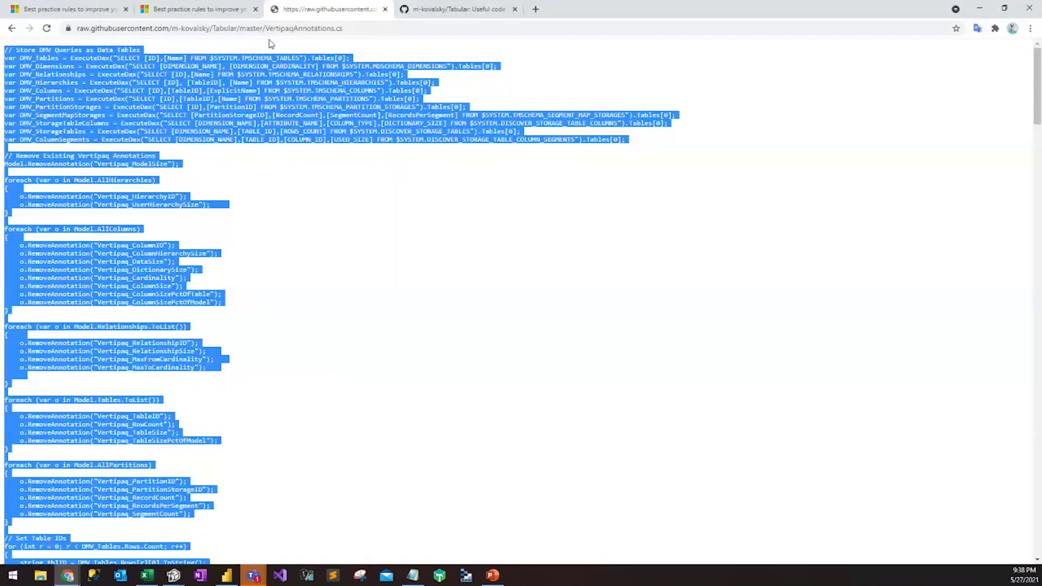
{"action": "left_click", "coordinate": [12, 28]}
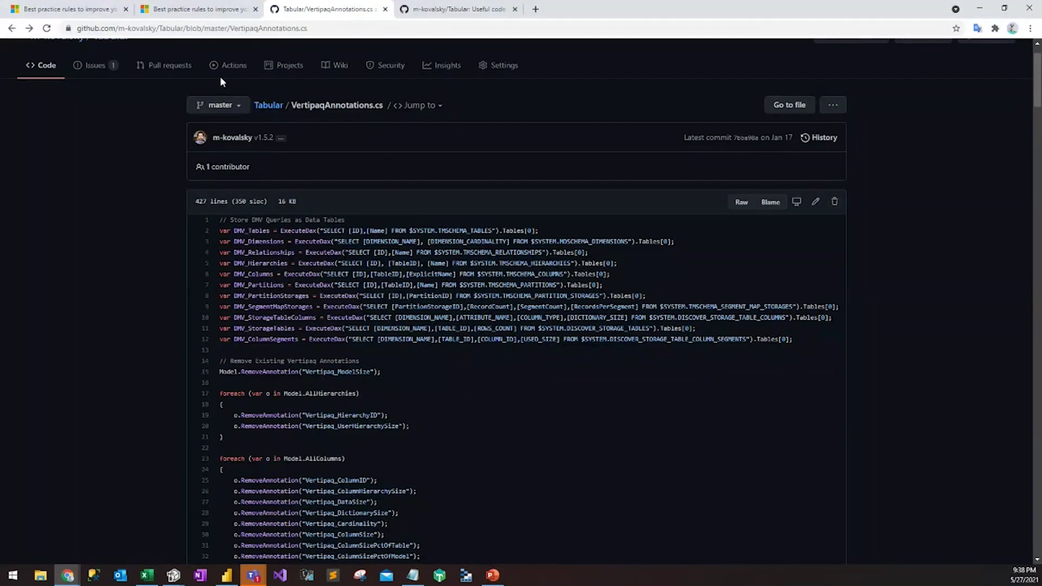
{"action": "left_click", "coordinate": [12, 28]}
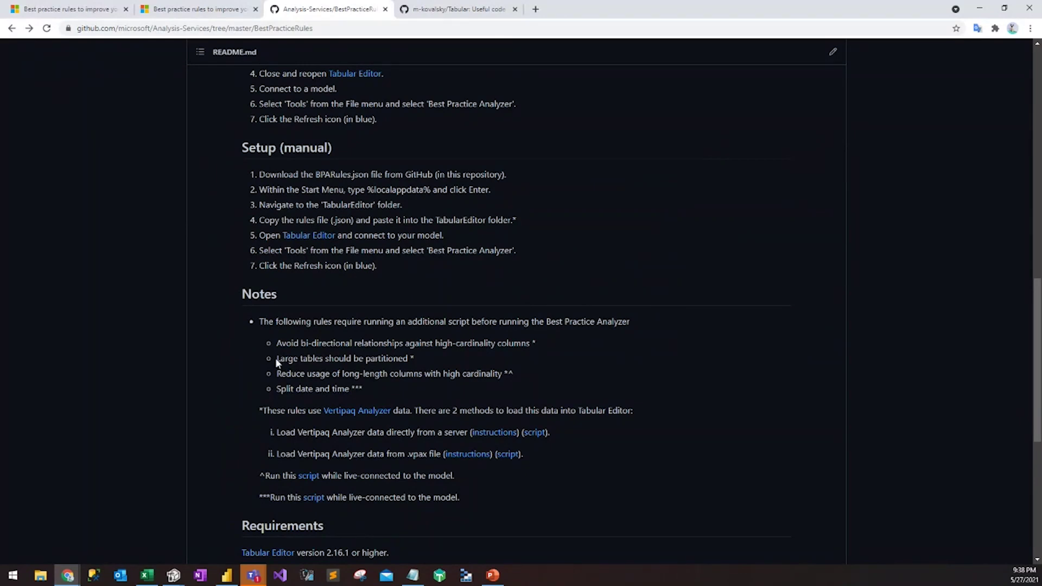
{"action": "left_click_drag", "start_coordinate": [276, 359], "coordinate": [323, 358]}
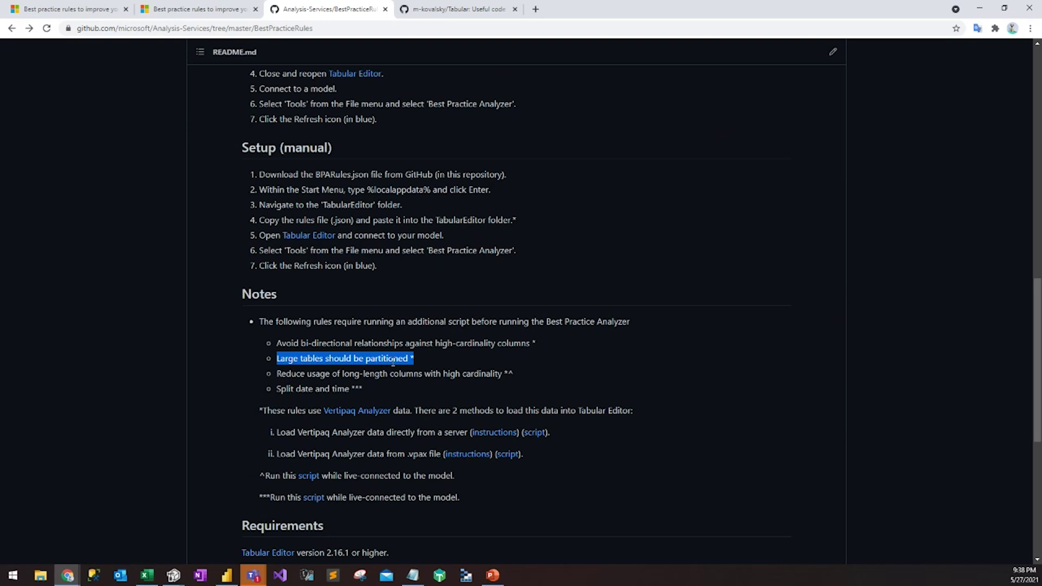
Switch to the Contoso Reg model in Tabular Editor and open the local user's rule "[Performance] Large tables should be partitioned" for editing.
{"action": "left_click", "coordinate": [174, 576]}
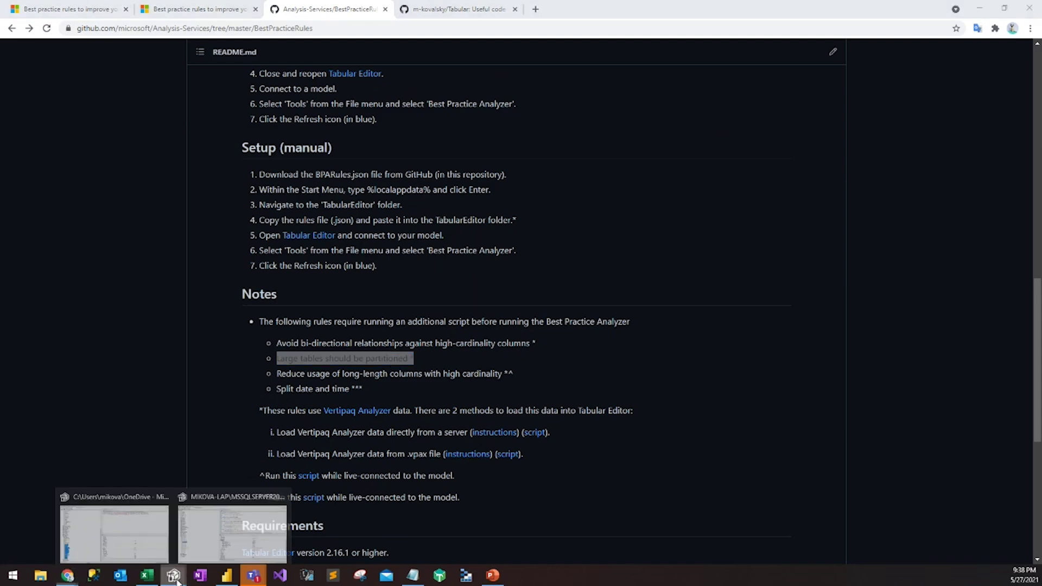
{"action": "left_click", "coordinate": [210, 559]}
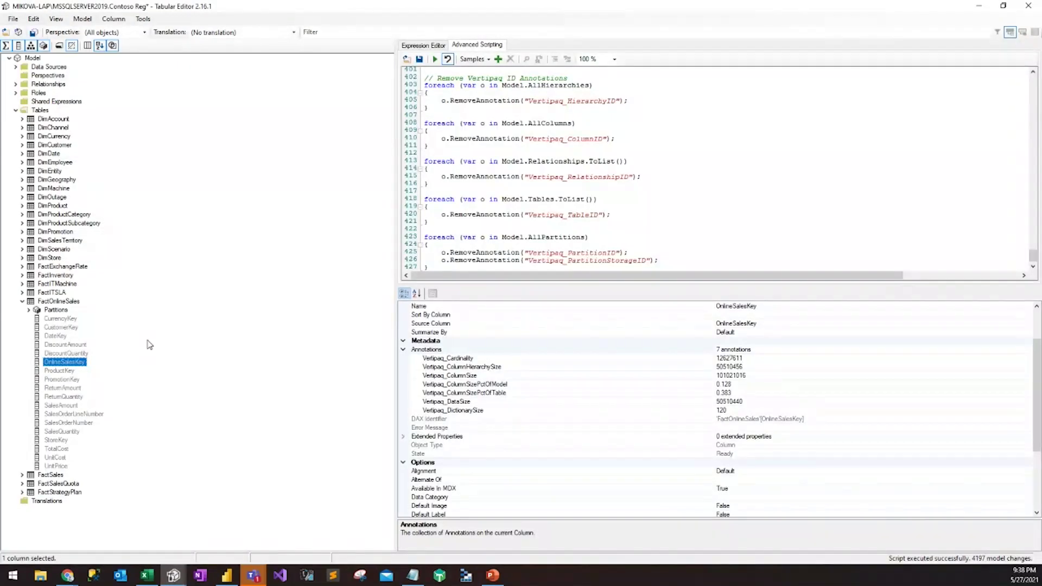
{"action": "left_click", "coordinate": [143, 19]}
{"action": "left_click", "coordinate": [173, 43]}
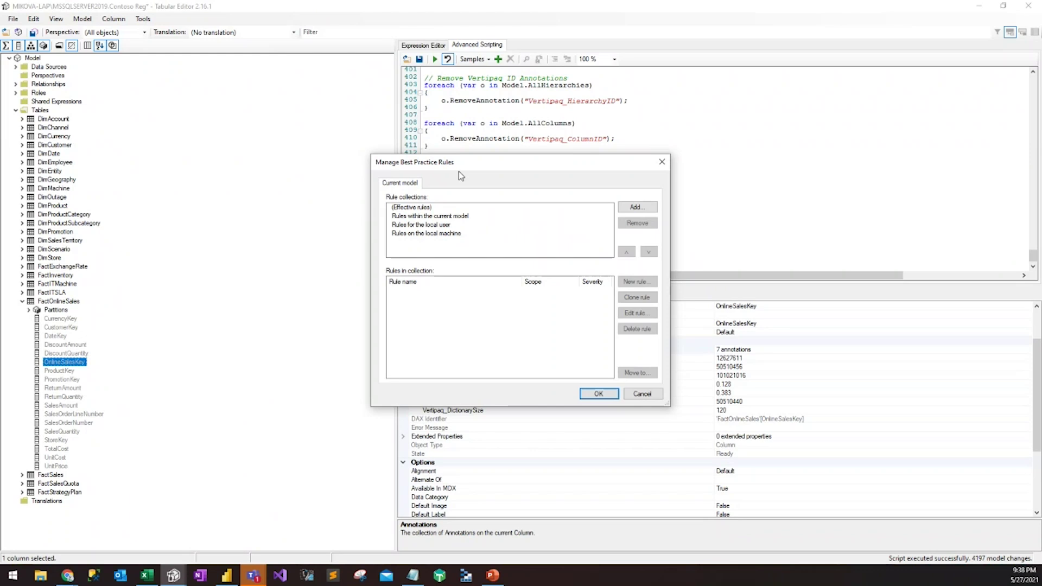
{"action": "left_click", "coordinate": [471, 224]}
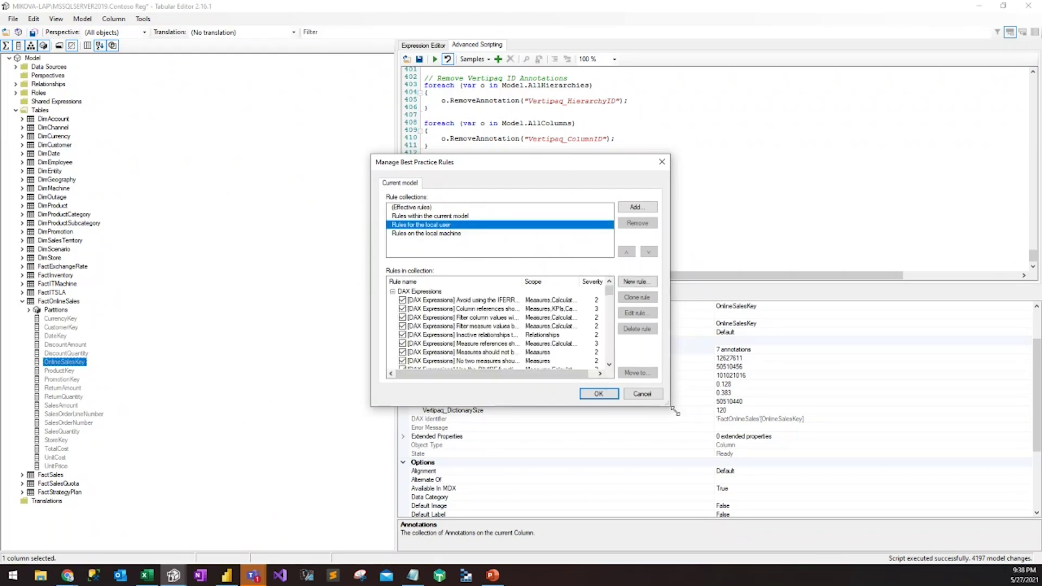
{"action": "left_click_drag", "start_coordinate": [671, 406], "coordinate": [832, 465]}
{"action": "scroll", "coordinate": [531, 377], "scroll_direction": "down", "scroll_amount": 10}
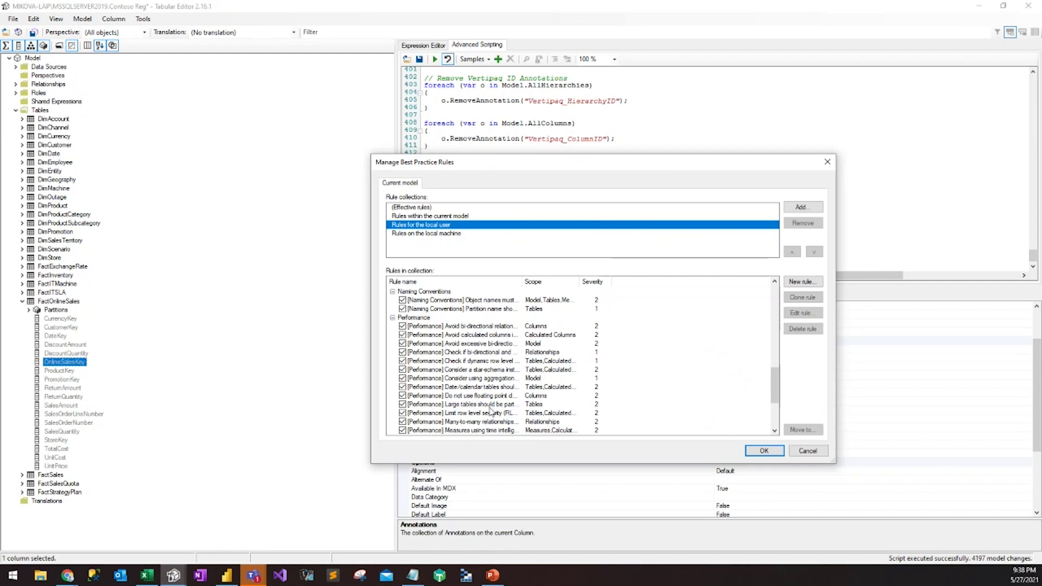
{"action": "left_click", "coordinate": [491, 405]}
{"action": "left_click", "coordinate": [794, 318]}
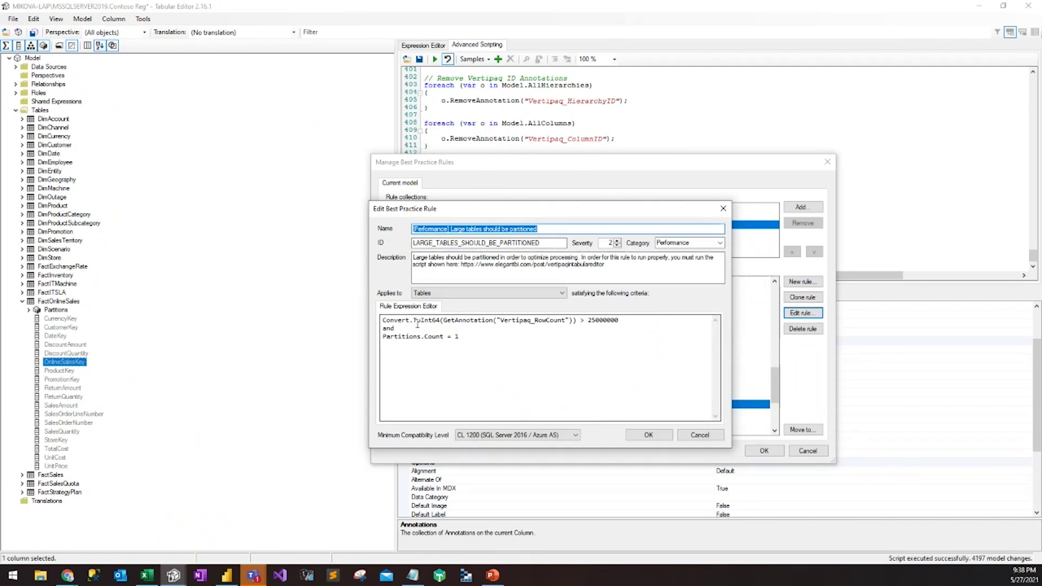
Examine the GetAnnotation call and the row count threshold in the large tables rule's expression.
{"action": "left_click_drag", "start_coordinate": [455, 320], "coordinate": [493, 320]}
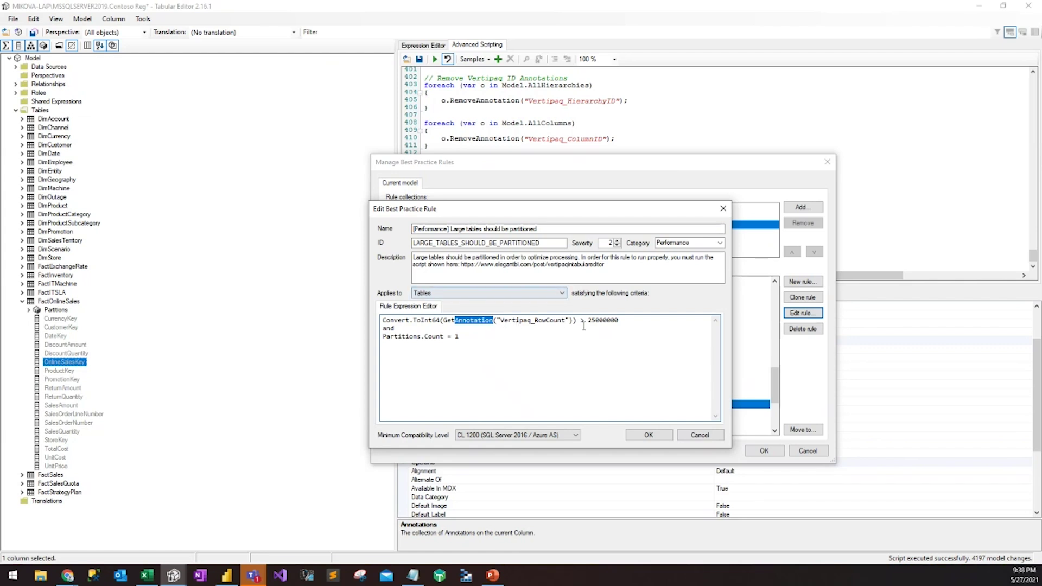
{"action": "left_click_drag", "start_coordinate": [587, 320], "coordinate": [621, 321]}
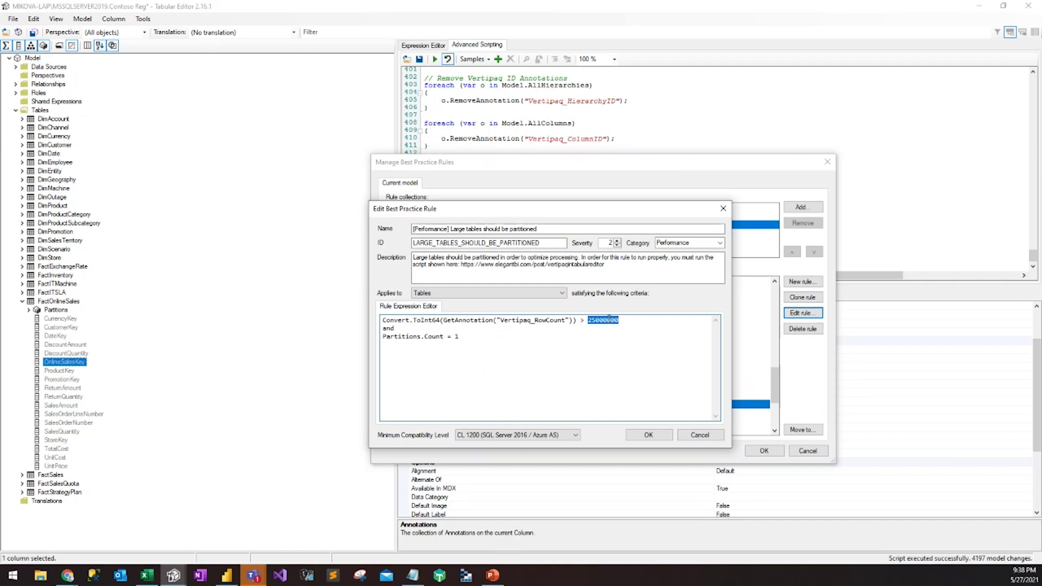
{"action": "left_click", "coordinate": [601, 321]}
{"action": "left_click_drag", "start_coordinate": [505, 217], "coordinate": [459, 215]}
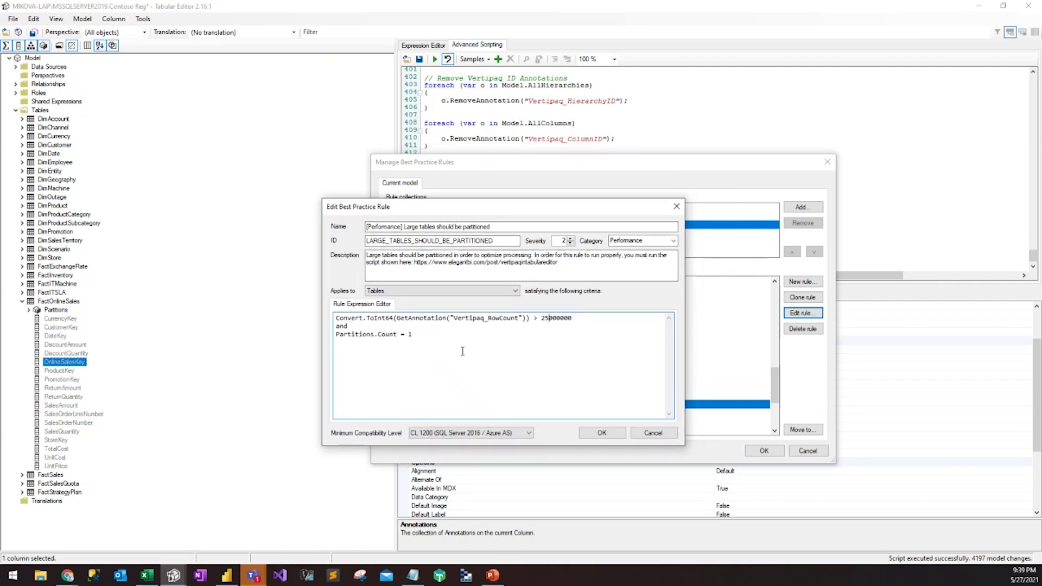
{"action": "left_click_drag", "start_coordinate": [421, 213], "coordinate": [433, 213]}
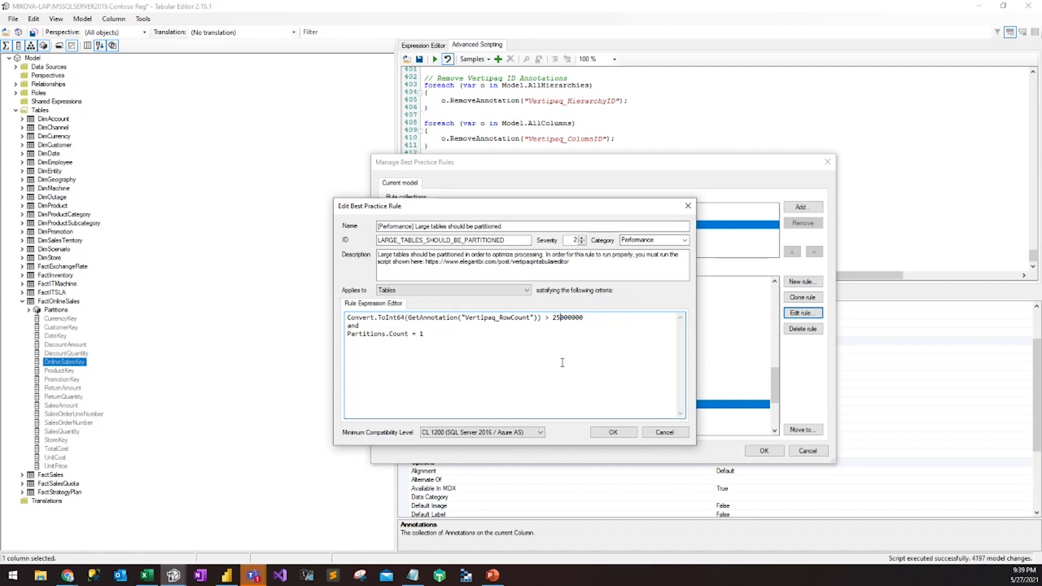
Close the rule editor and rule manager without saving, and clear the script from the Contoso Reg model's Advanced Scripting editor.
{"action": "left_click", "coordinate": [666, 438]}
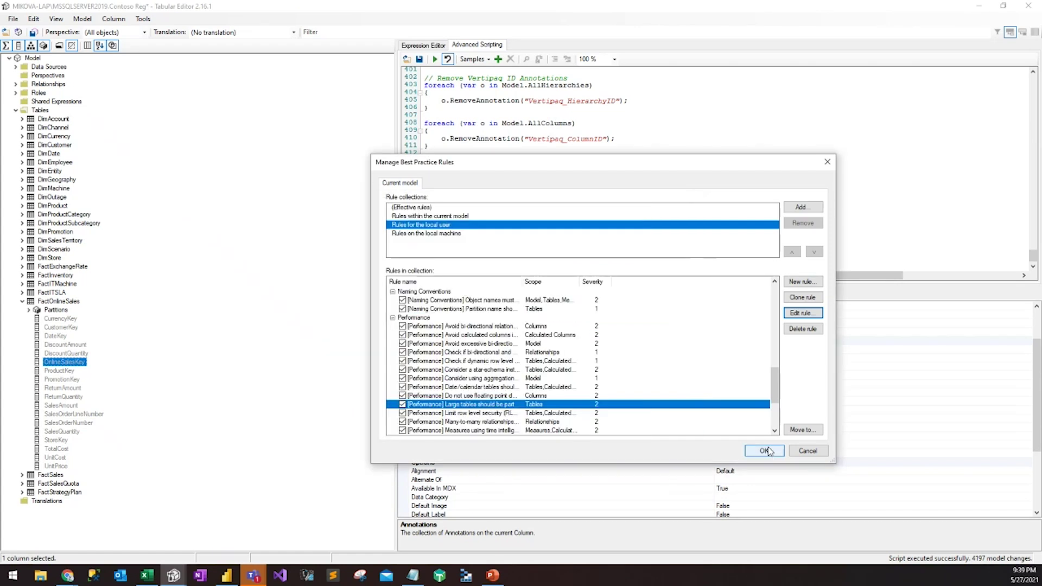
{"action": "left_click", "coordinate": [806, 451]}
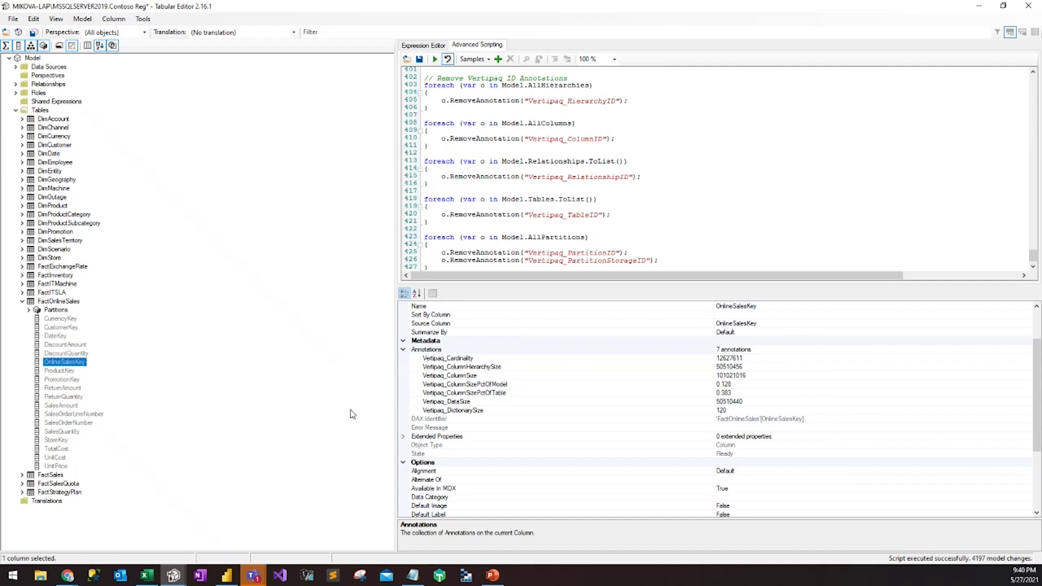
{"action": "mouse_move", "coordinate": [173, 583]}
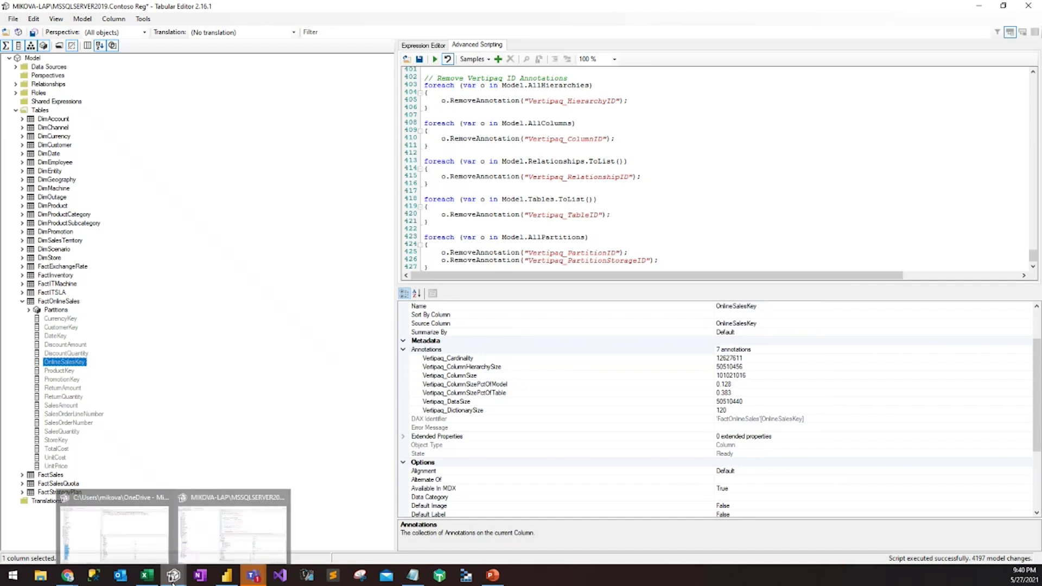
{"action": "left_click", "coordinate": [480, 393]}
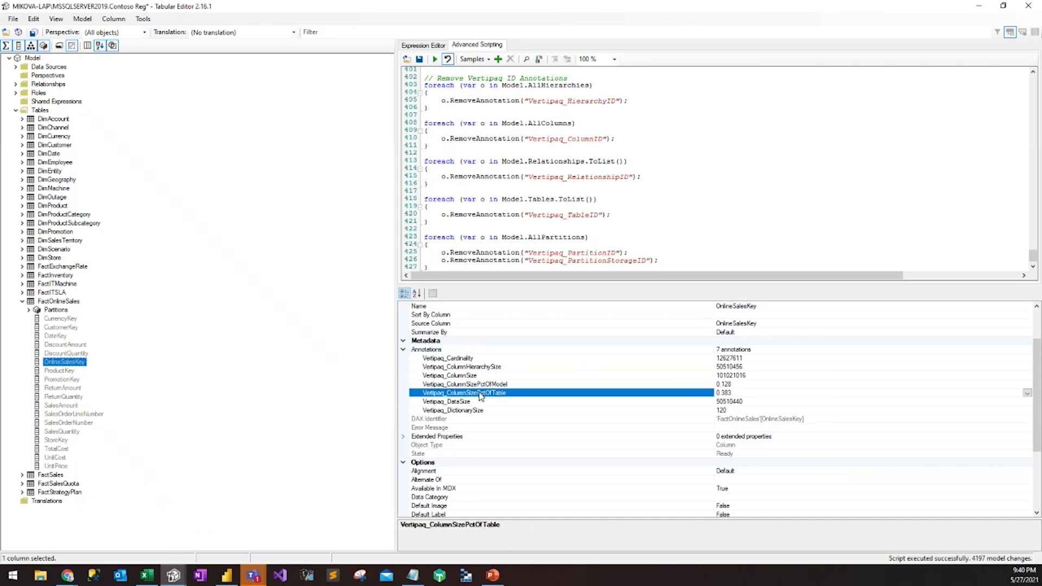
{"action": "left_click", "coordinate": [487, 258]}
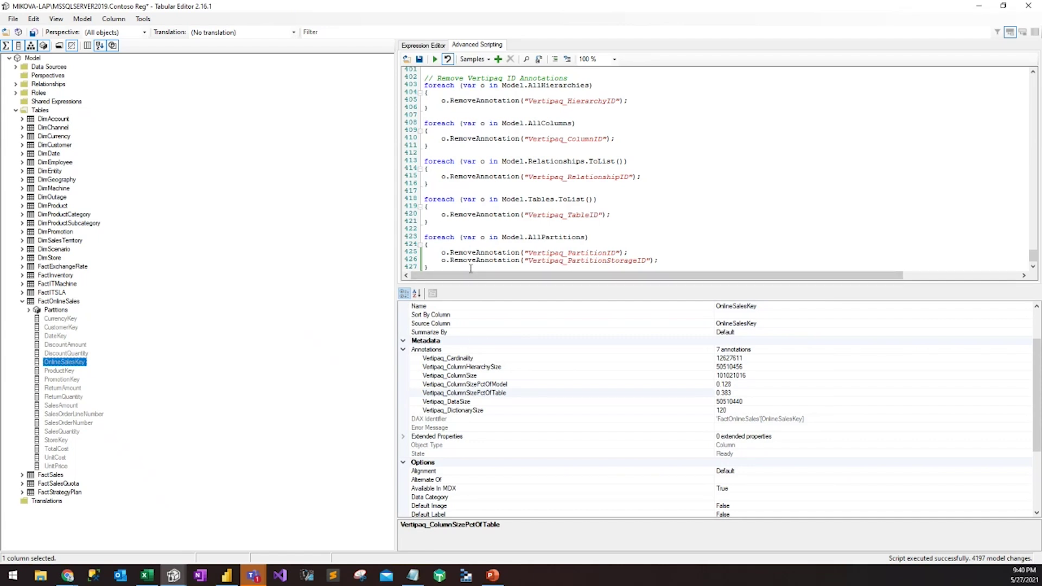
{"action": "key", "text": "ctrl+a"}
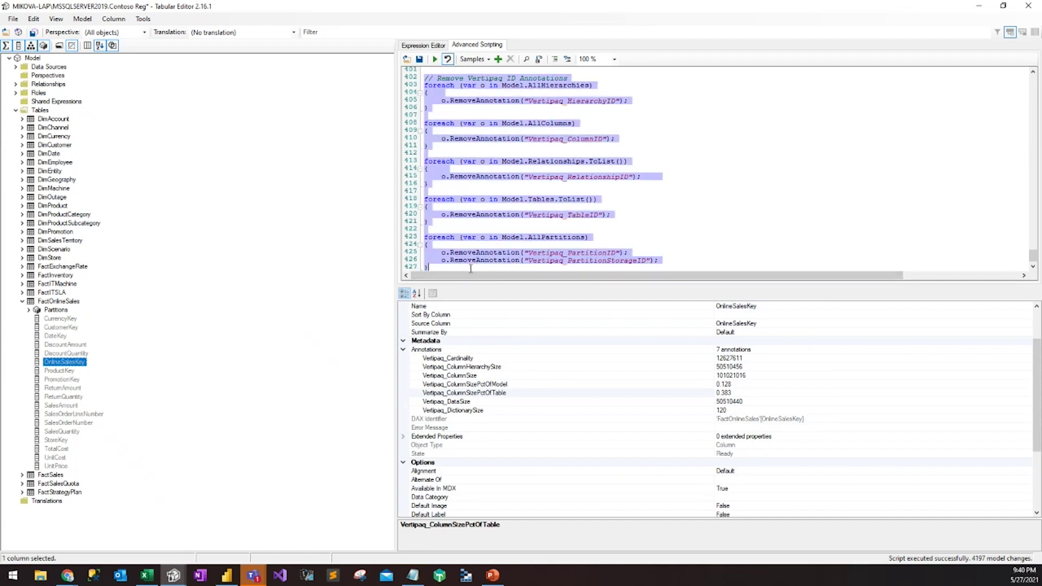
{"action": "key", "text": "Delete"}
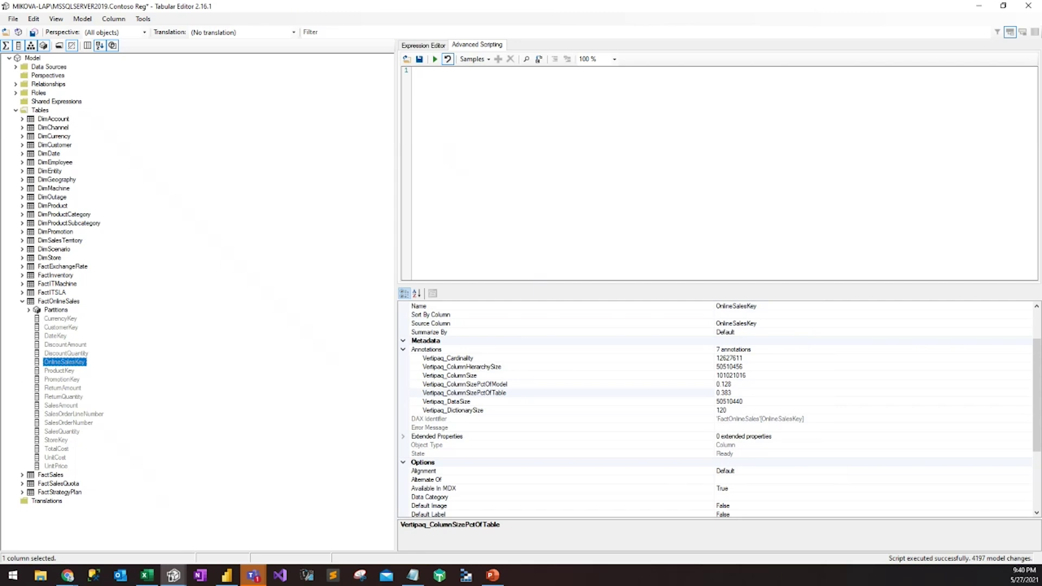
Switch to Chrome and examine the introduction of the BestPracticeRules README, including the link to the rule savings post.
{"action": "key", "text": "alt+Tab"}
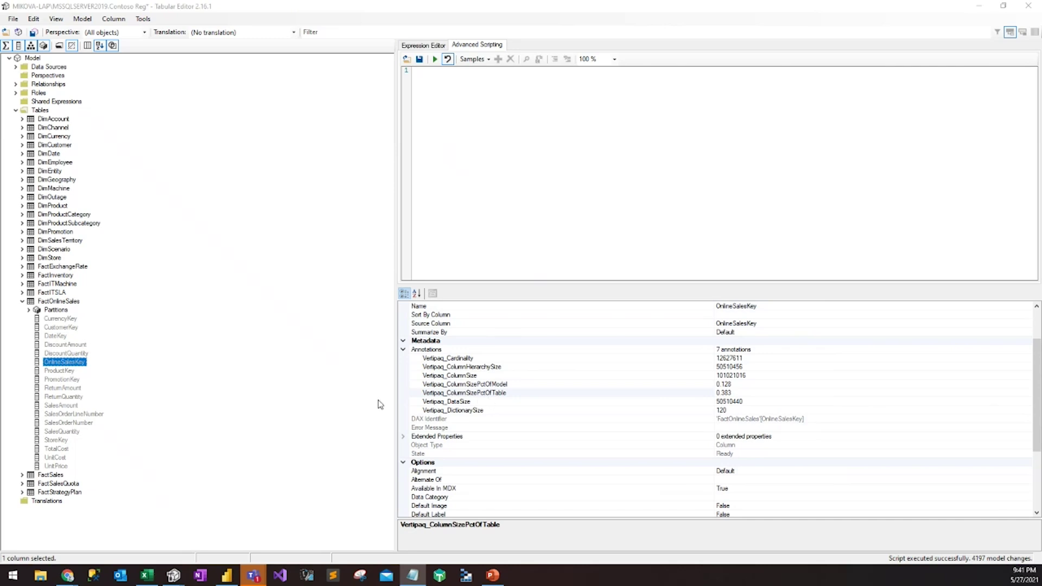
{"action": "mouse_move", "coordinate": [67, 576]}
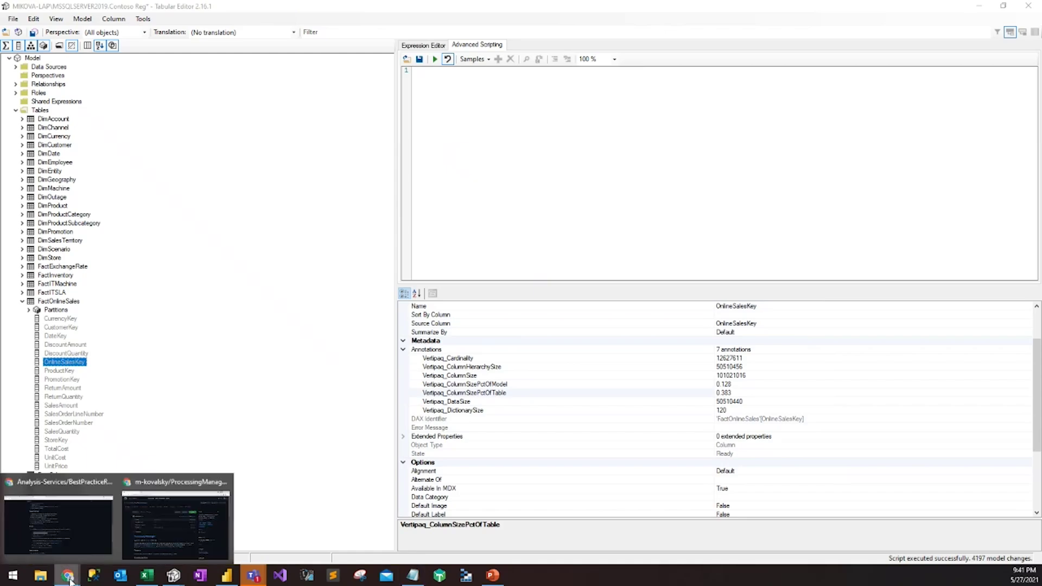
{"action": "left_click", "coordinate": [85, 549]}
{"action": "scroll", "coordinate": [355, 385], "scroll_direction": "up", "scroll_amount": 13}
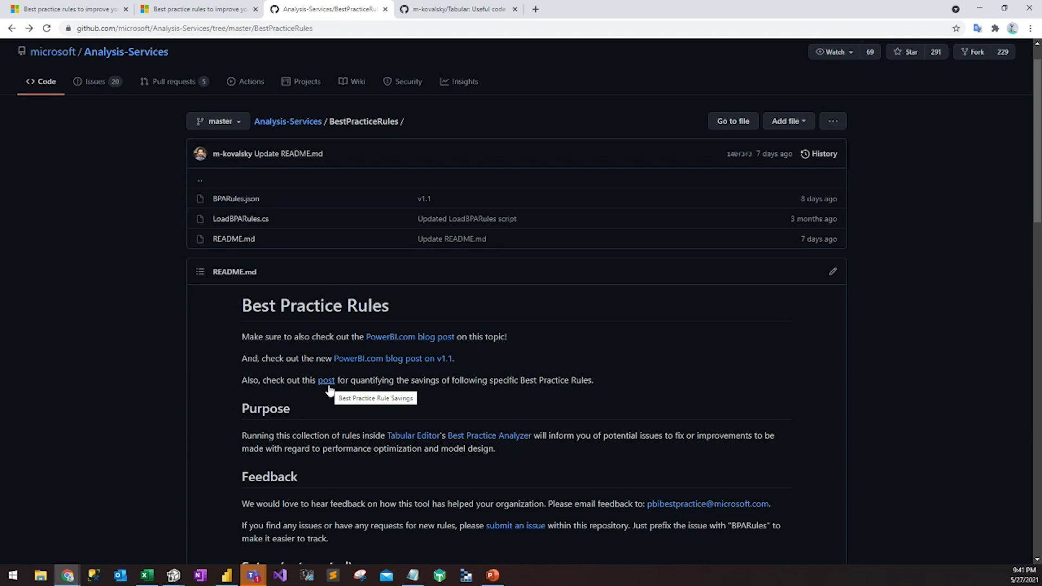
In the m-kovalsky/Tabular repository, open RemoveUnnecessaryColumns_MemorySavings.cs and copy its entire code.
{"action": "left_click", "coordinate": [440, 10]}
{"action": "scroll", "coordinate": [130, 381], "scroll_direction": "down", "scroll_amount": 5}
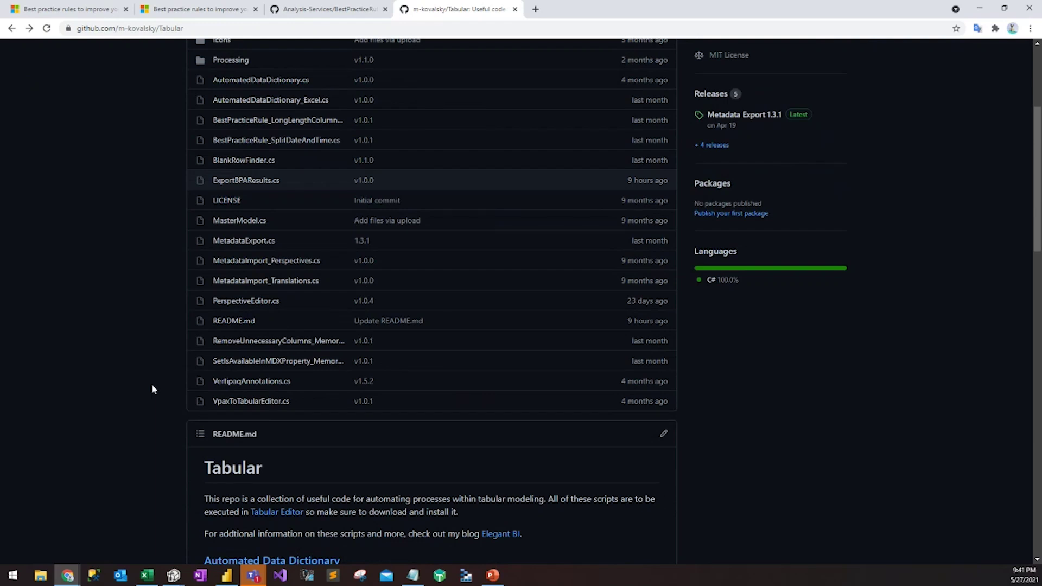
{"action": "scroll", "coordinate": [151, 383], "scroll_direction": "up", "scroll_amount": 2}
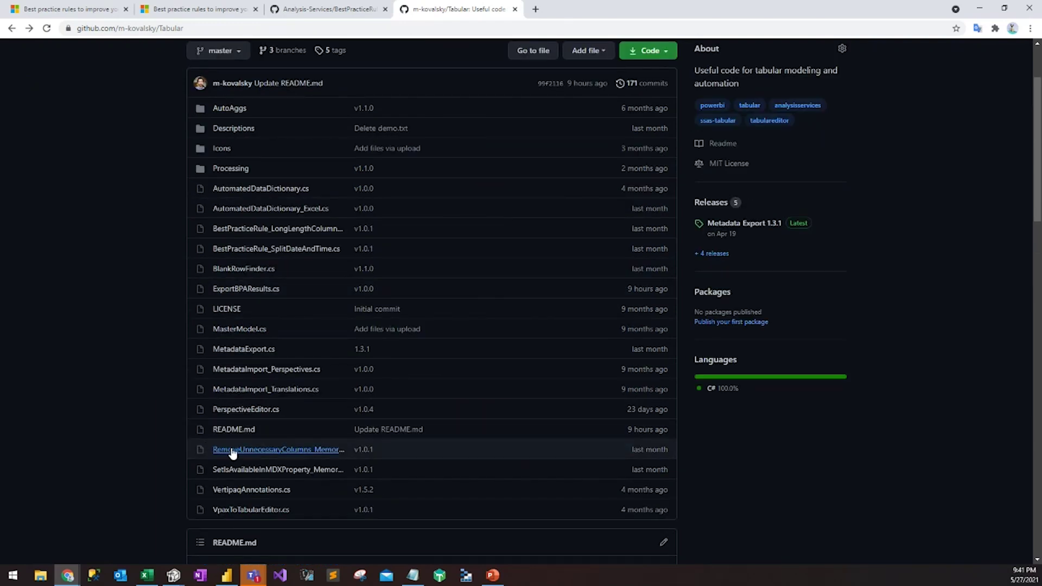
{"action": "scroll", "coordinate": [175, 446], "scroll_direction": "down", "scroll_amount": 1}
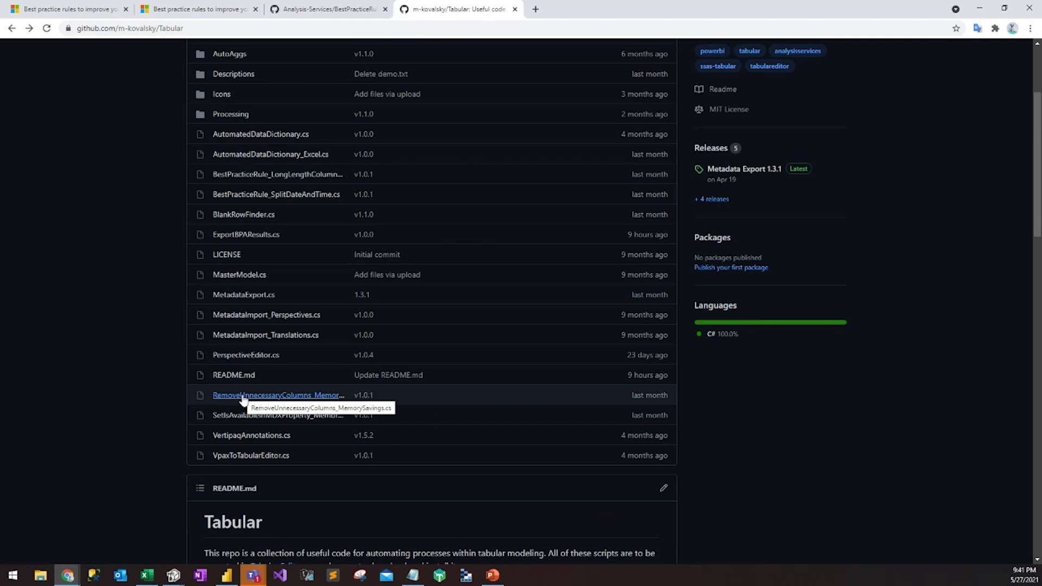
{"action": "left_click", "coordinate": [242, 396]}
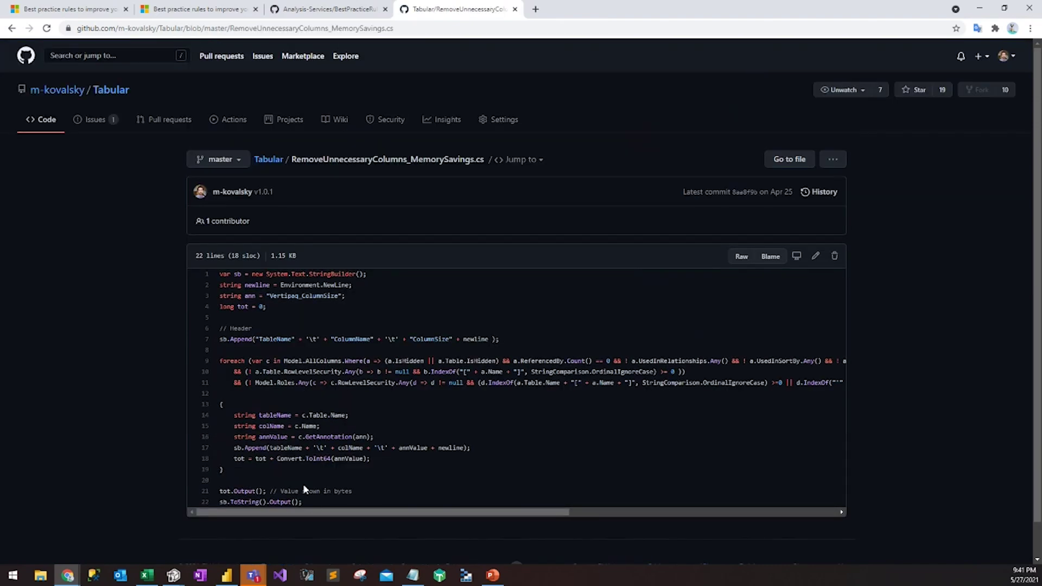
{"action": "left_click_drag", "start_coordinate": [311, 502], "coordinate": [217, 273]}
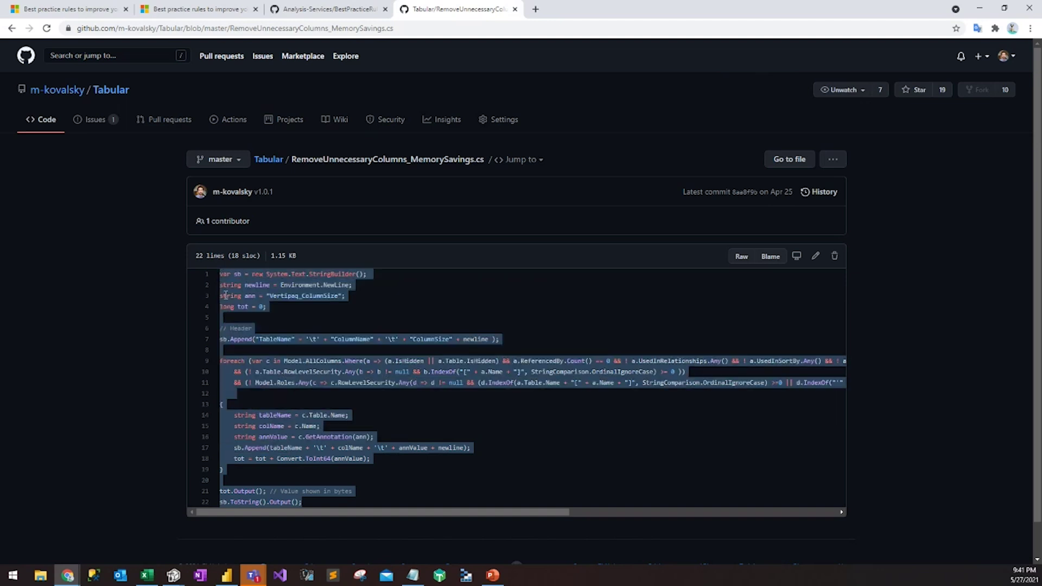
Switch to the Contoso.bim model in Tabular Editor and replace its data type script with the copied memory savings script.
{"action": "mouse_move", "coordinate": [174, 576]}
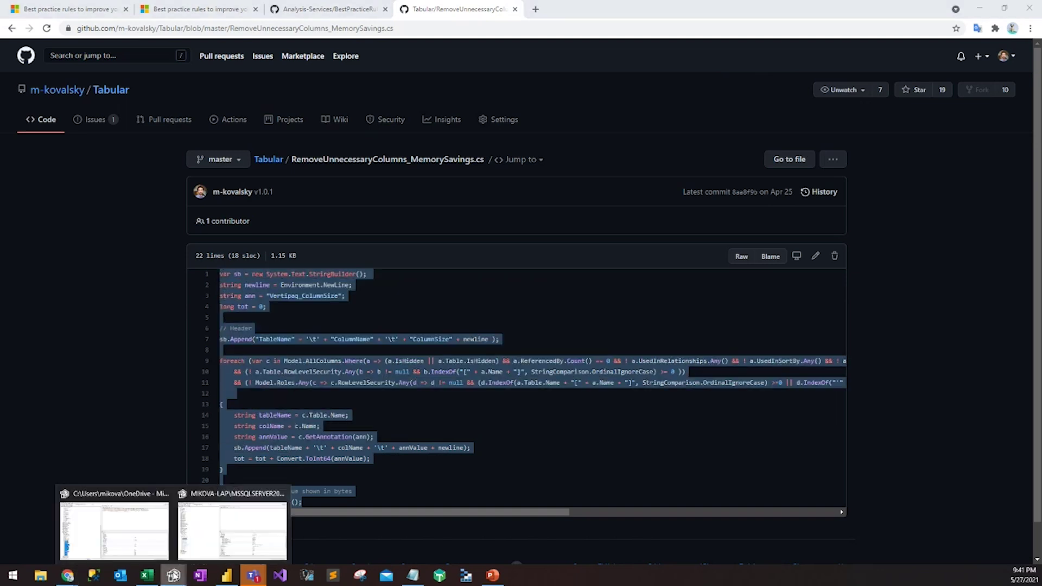
{"action": "left_click", "coordinate": [149, 530]}
{"action": "left_click", "coordinate": [511, 184]}
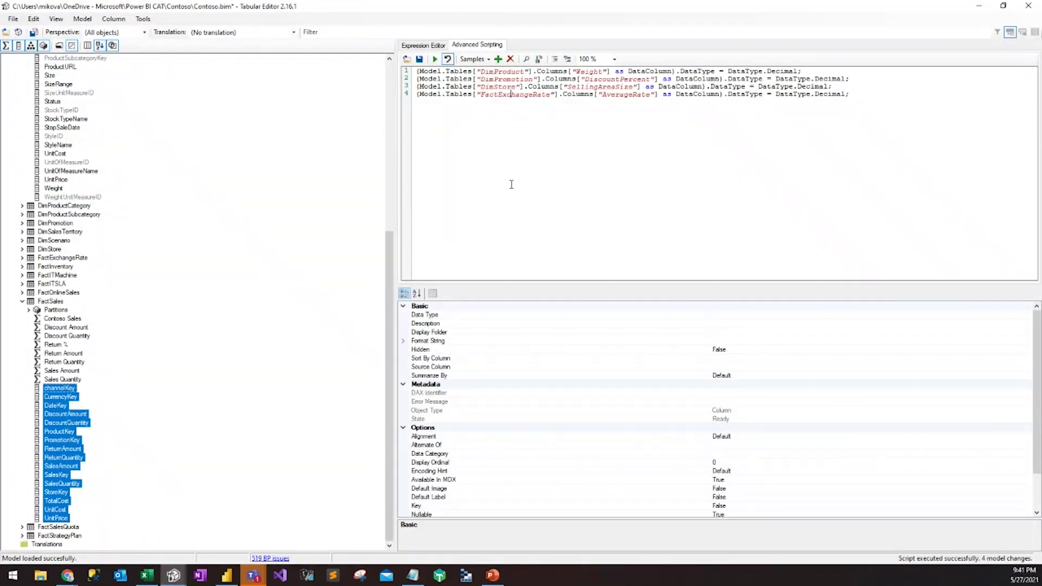
{"action": "key", "text": "ctrl+a"}
{"action": "key", "text": "Delete"}
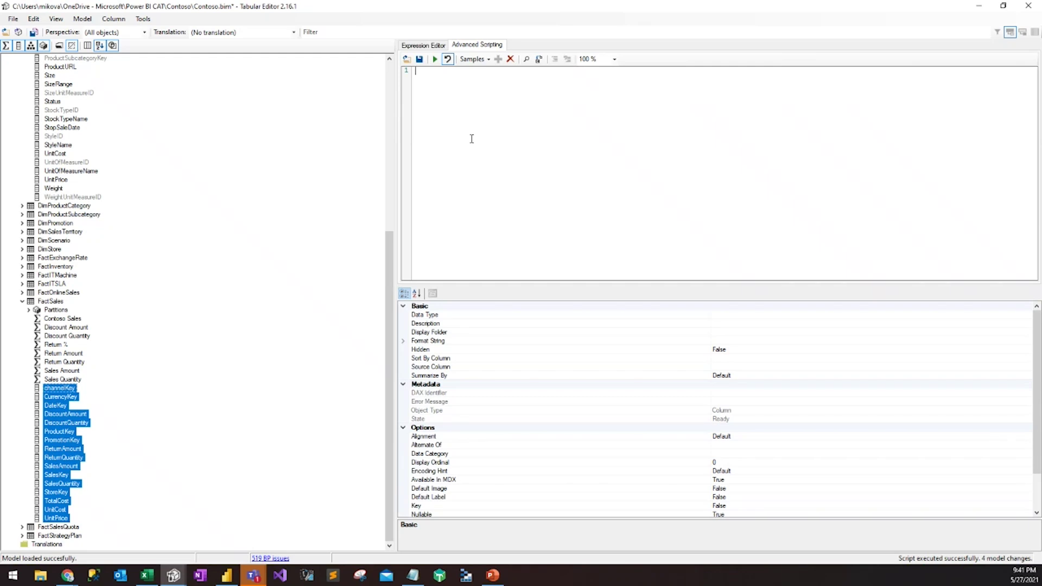
{"action": "key", "text": "ctrl+v"}
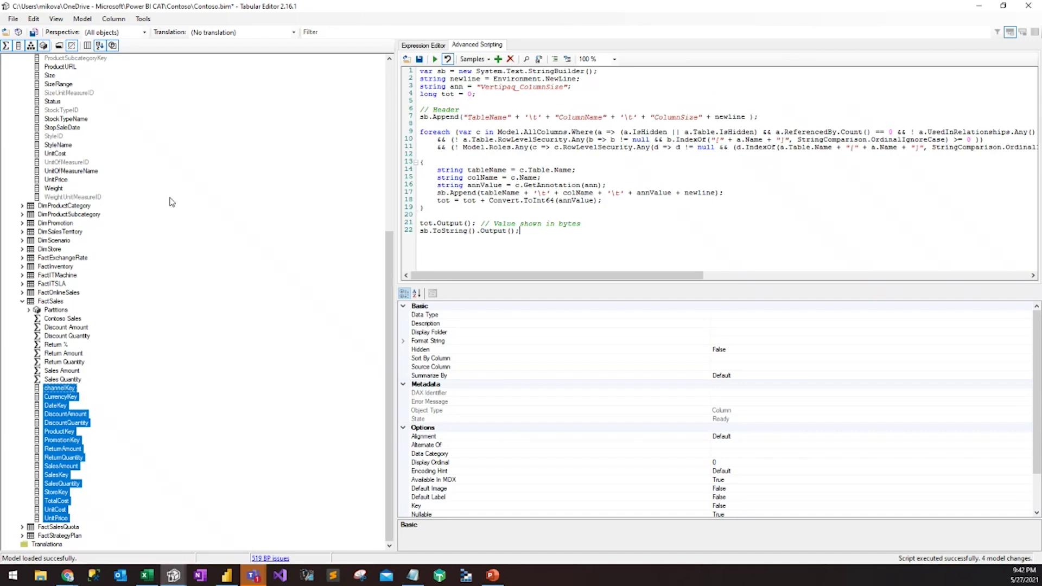
Open the Best Practice Analyzer and examine the names and severities of the local user's rules, then dismiss the rule manager and analyzer.
{"action": "left_click", "coordinate": [144, 19]}
{"action": "left_click", "coordinate": [156, 32]}
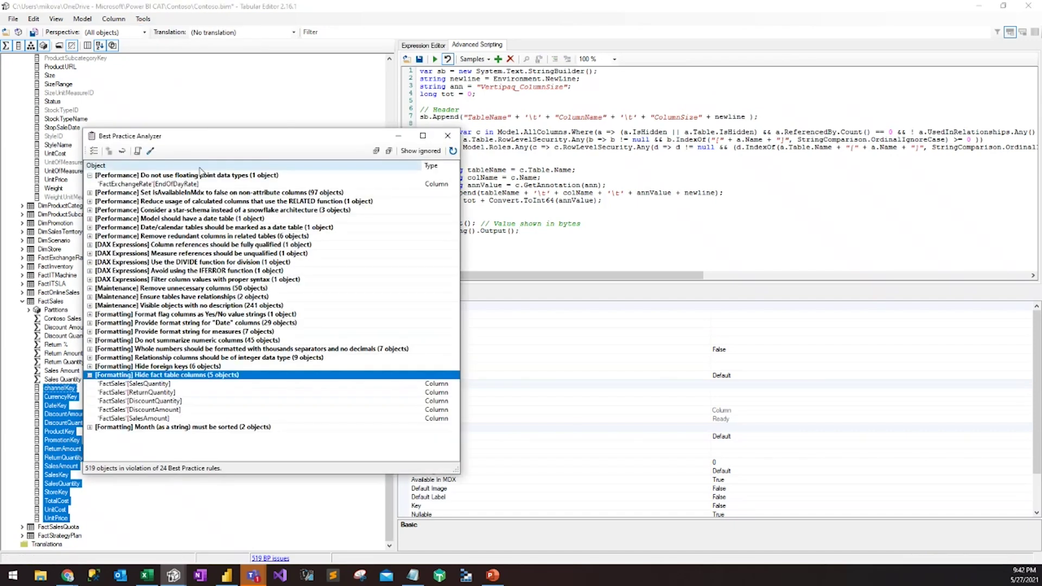
{"action": "left_click", "coordinate": [106, 152]}
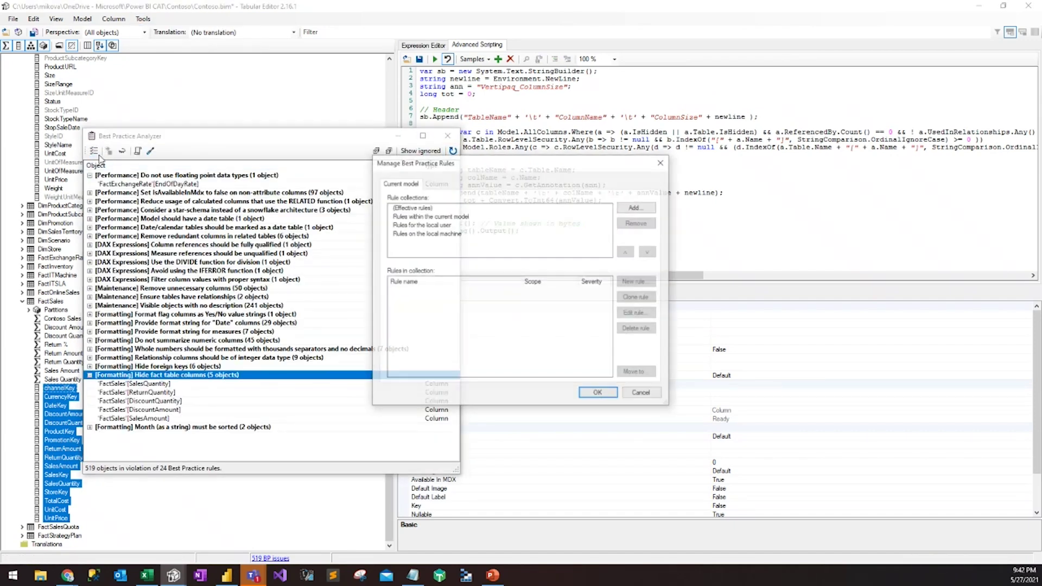
{"action": "left_click", "coordinate": [425, 224]}
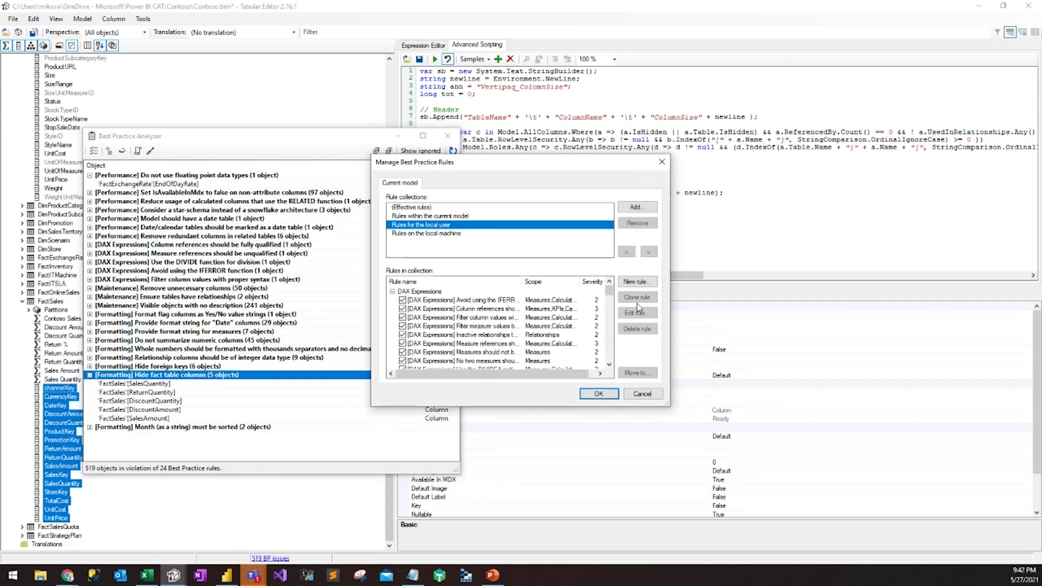
{"action": "left_click_drag", "start_coordinate": [668, 405], "coordinate": [775, 459]}
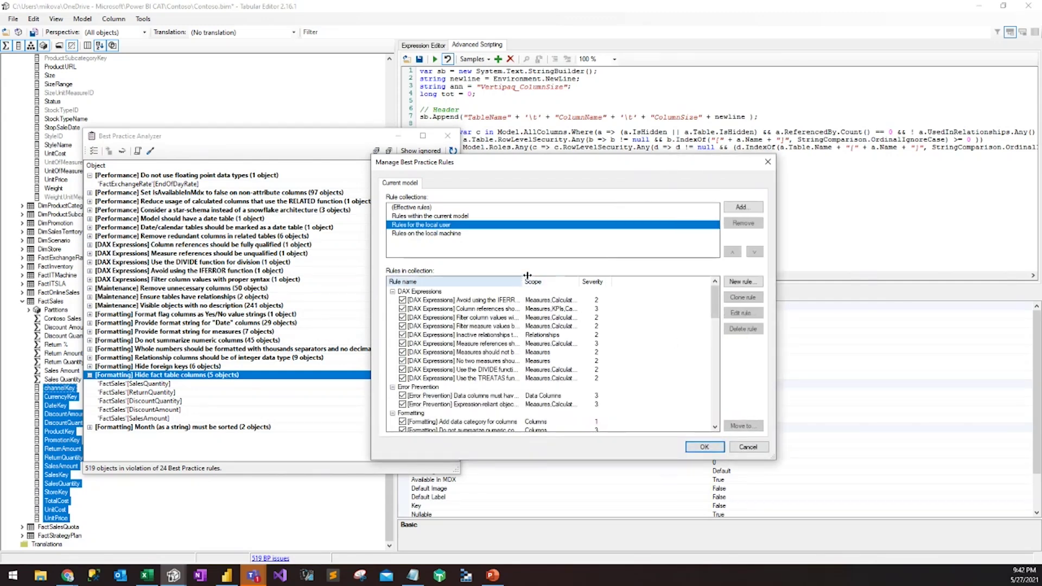
{"action": "left_click_drag", "start_coordinate": [523, 281], "coordinate": [612, 281]}
{"action": "left_click", "coordinate": [546, 300]}
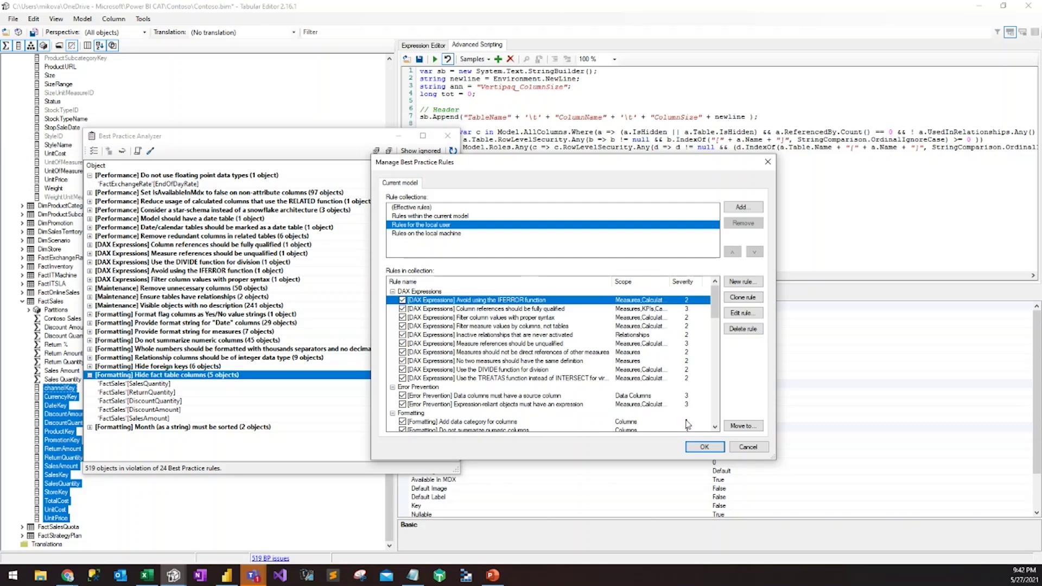
{"action": "left_click", "coordinate": [748, 447]}
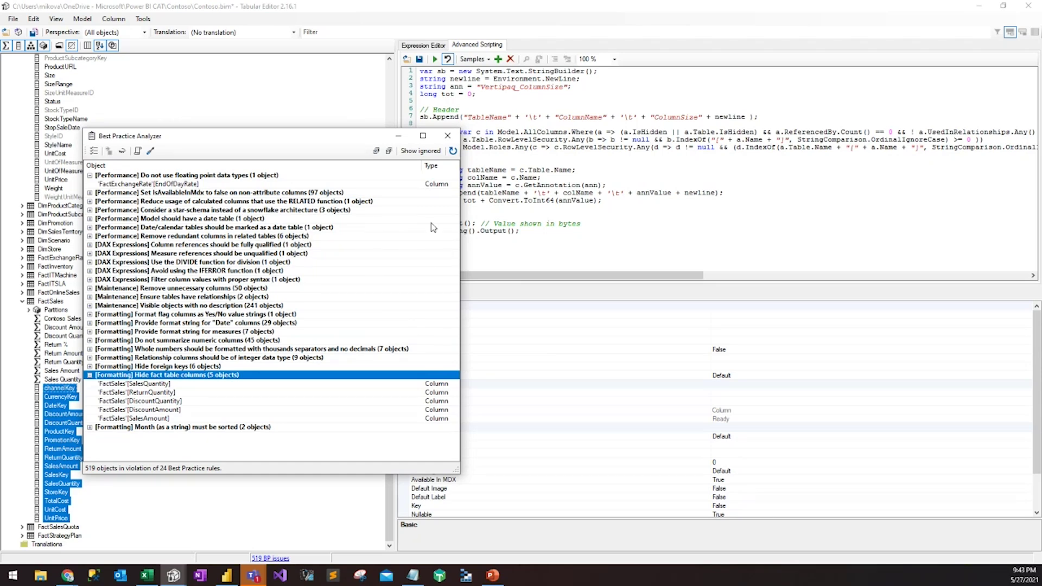
{"action": "left_click", "coordinate": [399, 137]}
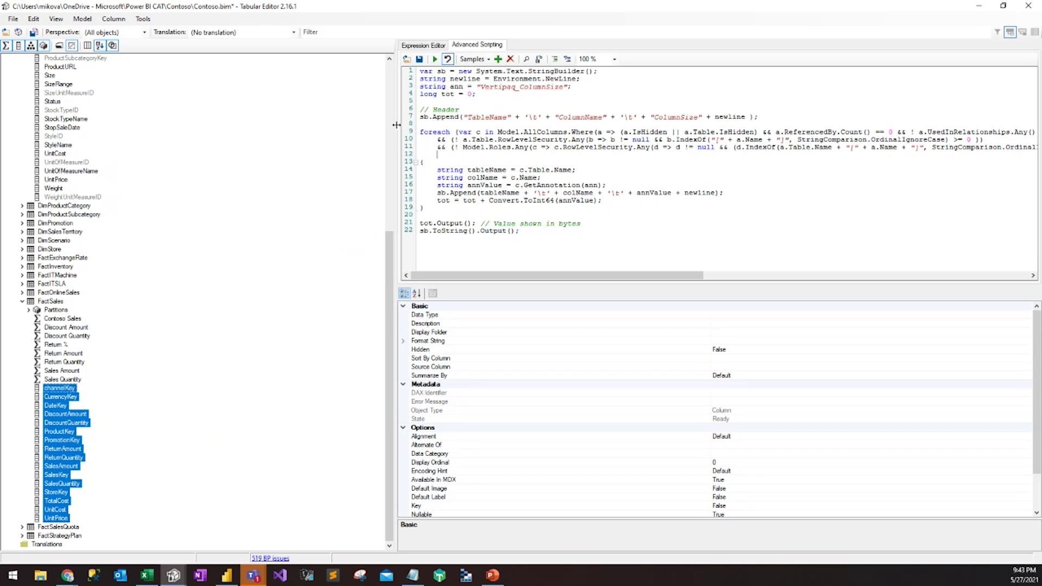
Widen the script editor area and remove the memory savings script from the Contoso.bim model's editor.
{"action": "left_click_drag", "start_coordinate": [398, 133], "coordinate": [307, 130]}
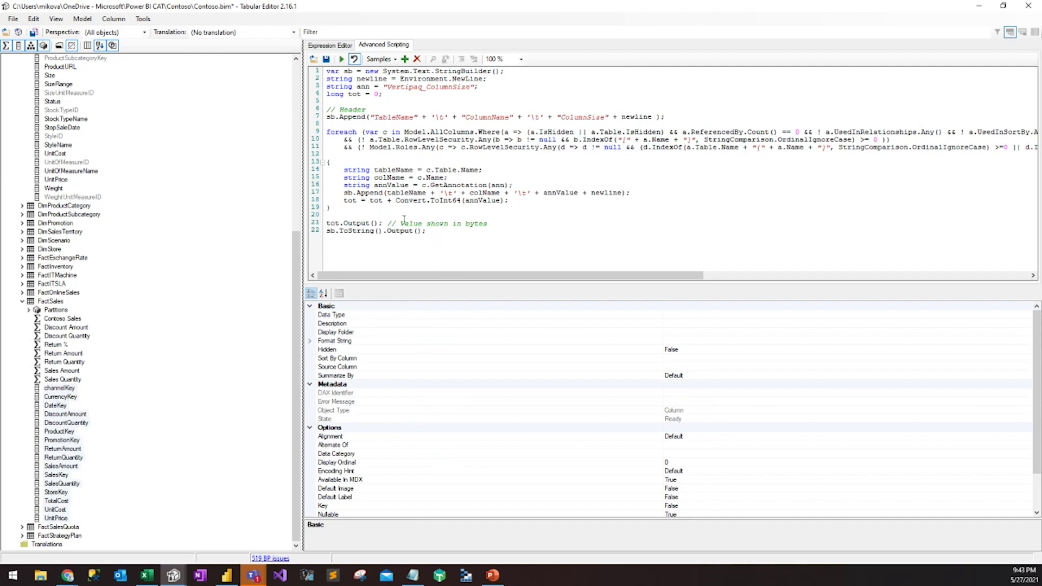
{"action": "key", "text": "ctrl+a"}
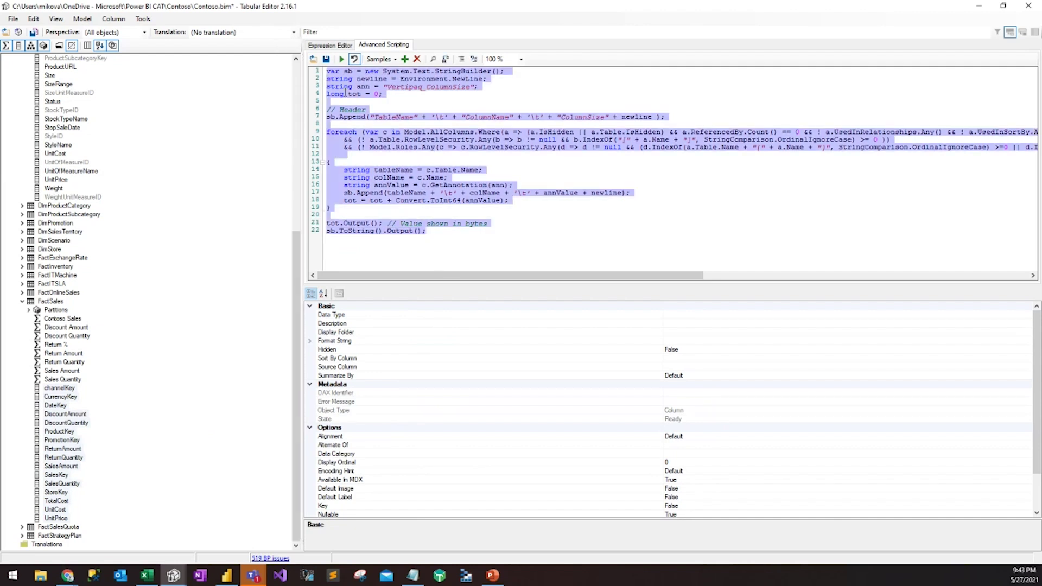
{"action": "key", "text": "Delete"}
Switch to the Contoso Reg model, paste the memory savings script into Advanced Scripting and run it.
{"action": "mouse_move", "coordinate": [174, 576]}
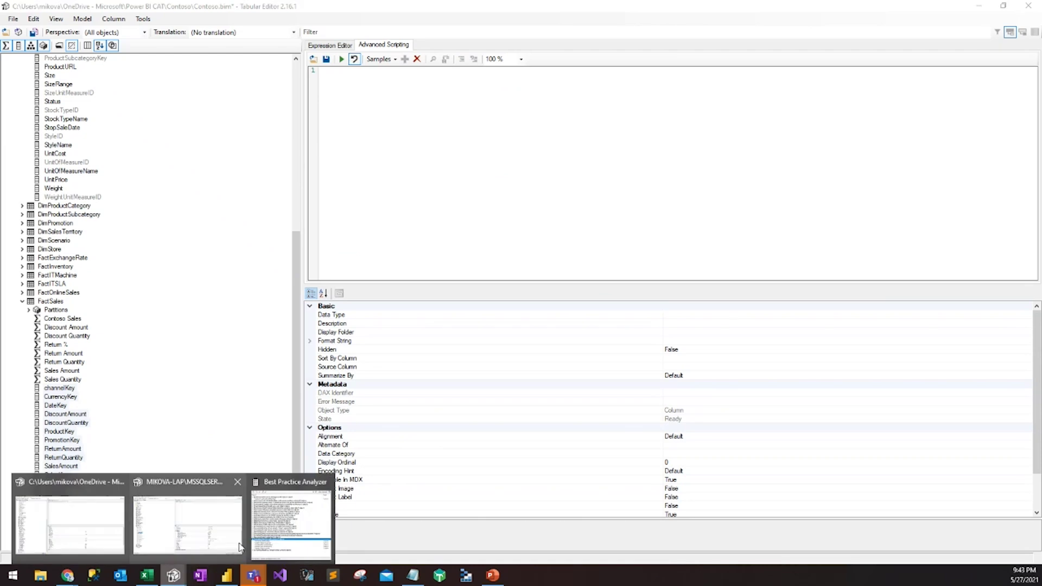
{"action": "left_click", "coordinate": [212, 543]}
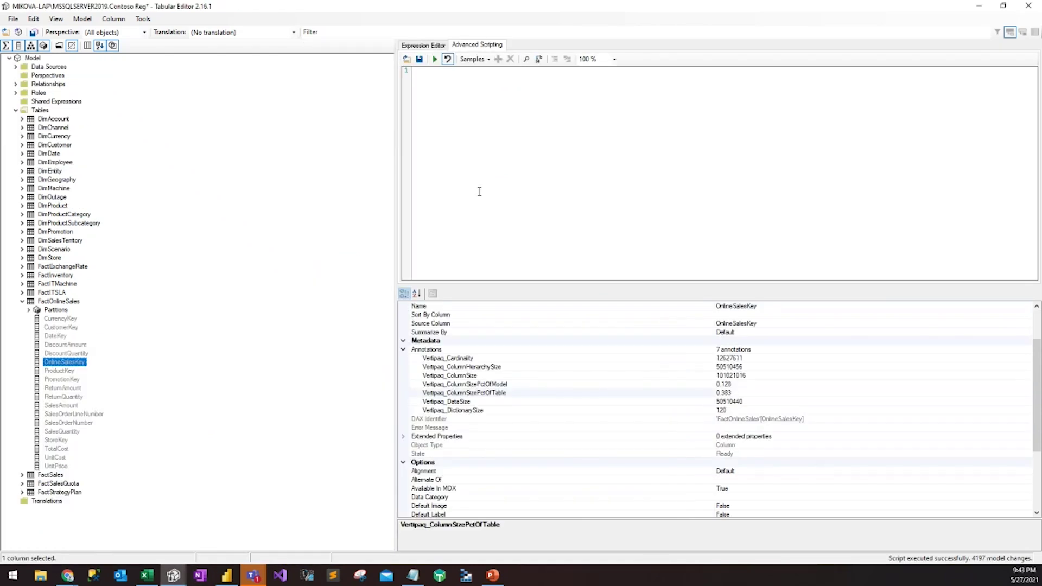
{"action": "key", "text": "ctrl+v"}
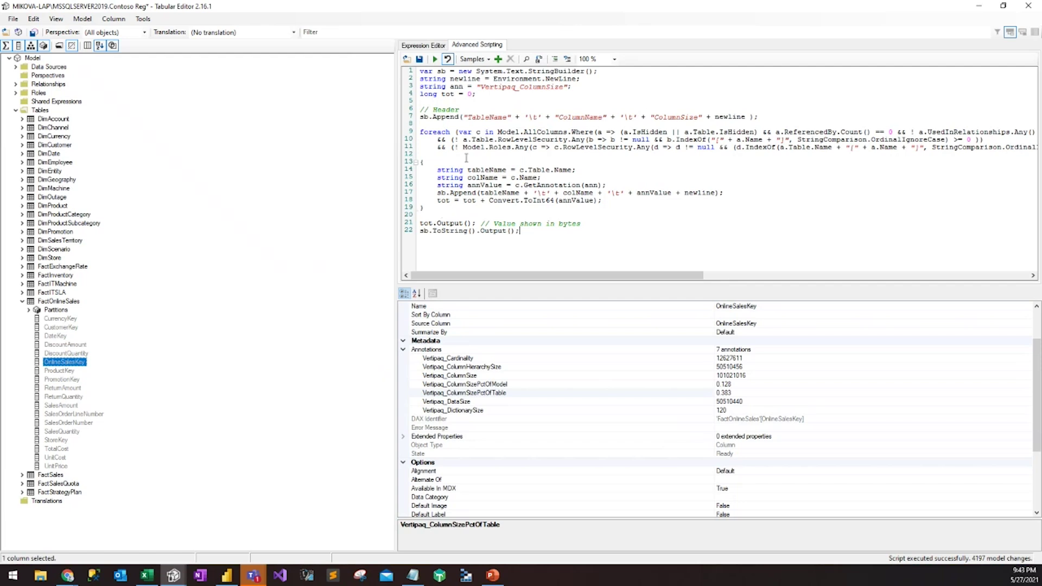
{"action": "left_click", "coordinate": [436, 60]}
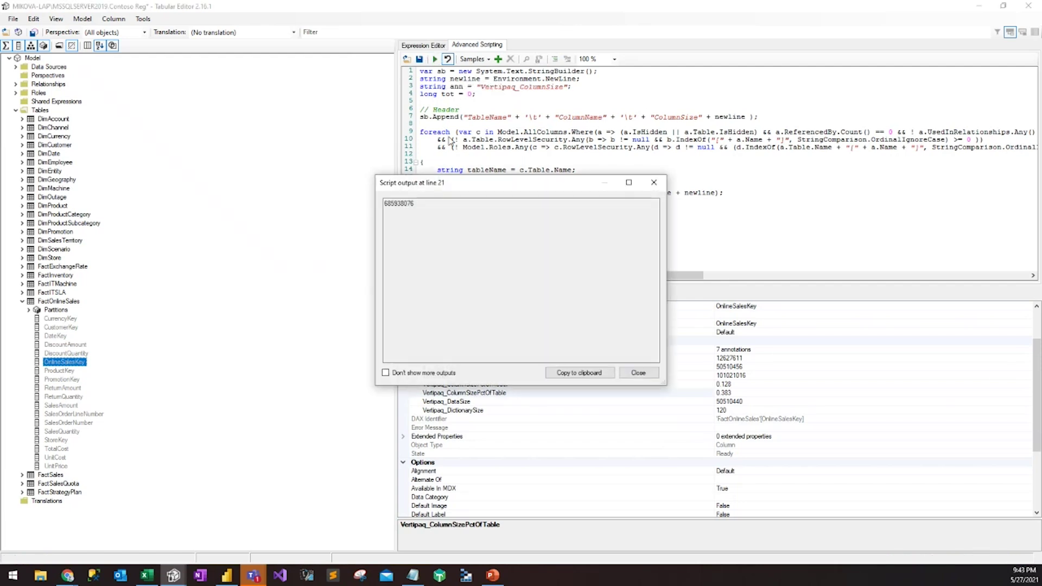
Examine the script's total memory savings output, and continue to the output listing the size of each unnecessary column.
{"action": "left_click_drag", "start_coordinate": [435, 183], "coordinate": [373, 161]}
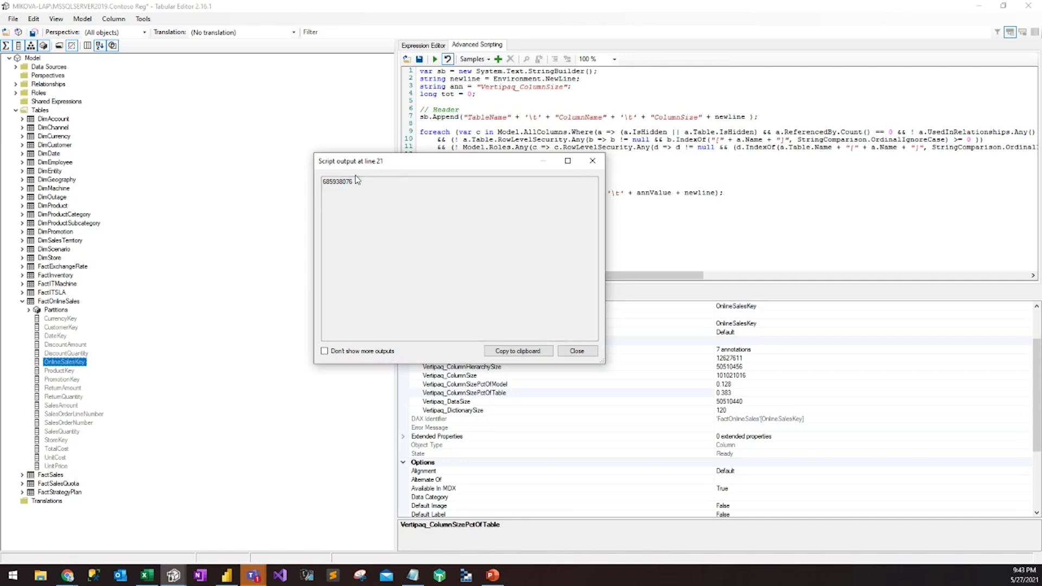
{"action": "left_click_drag", "start_coordinate": [376, 164], "coordinate": [371, 164]}
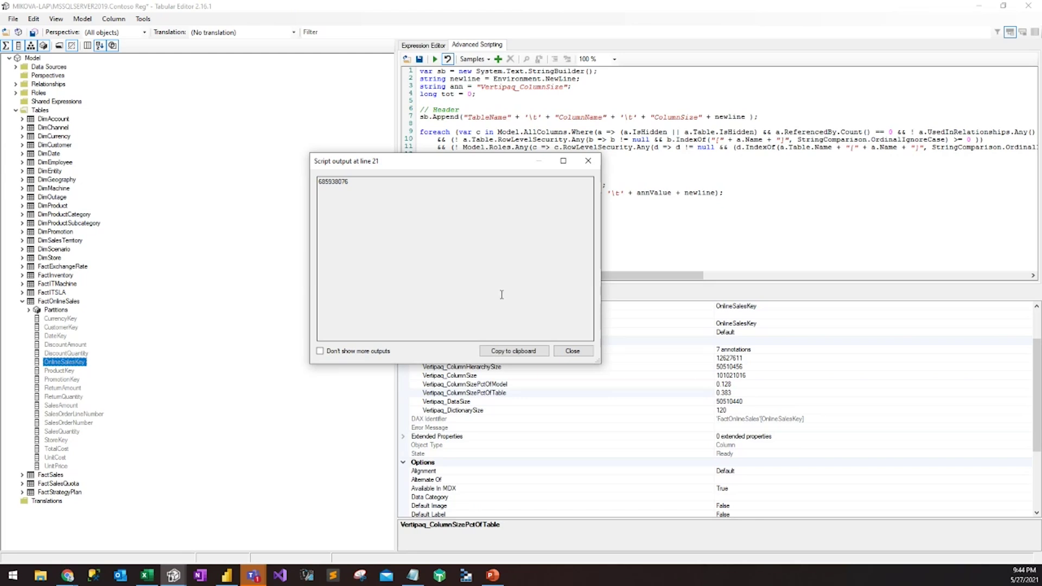
{"action": "left_click", "coordinate": [573, 351]}
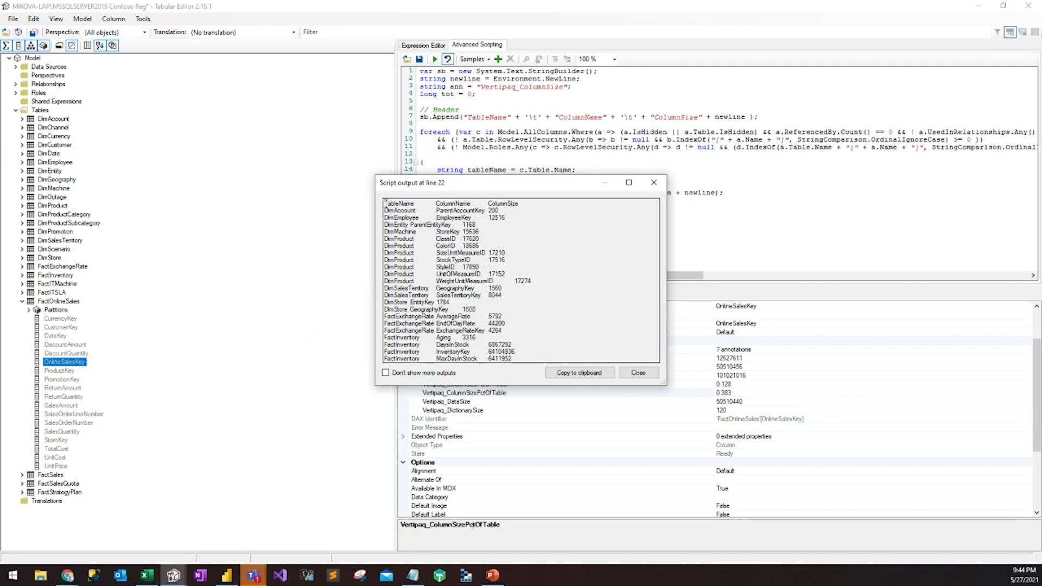
Copy the column size listing from the script output, dismiss it, and paste the listing into cell A1 of the blank Excel workbook.
{"action": "left_click_drag", "start_coordinate": [386, 203], "coordinate": [393, 214]}
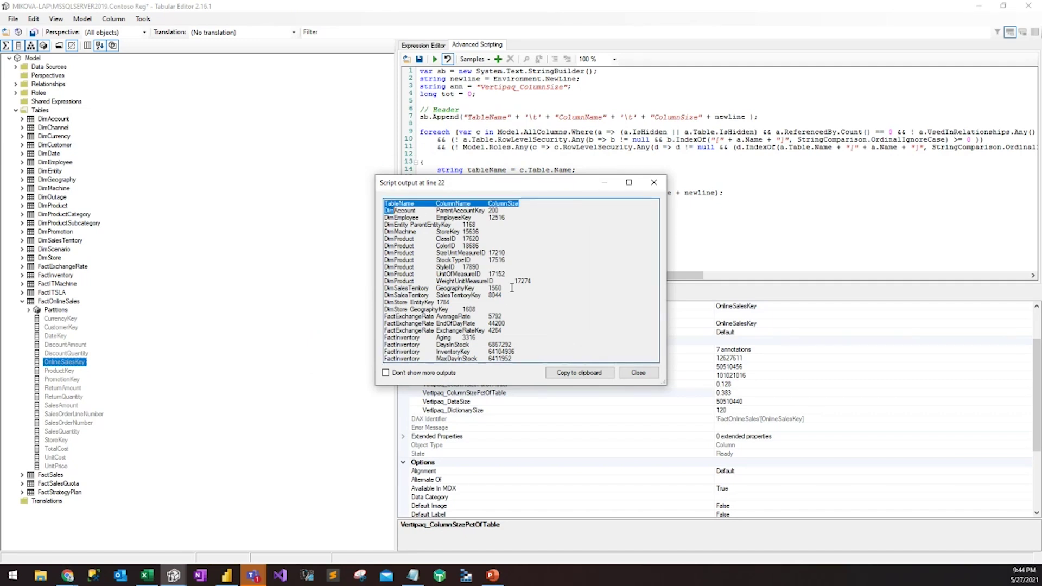
{"action": "left_click", "coordinate": [494, 261]}
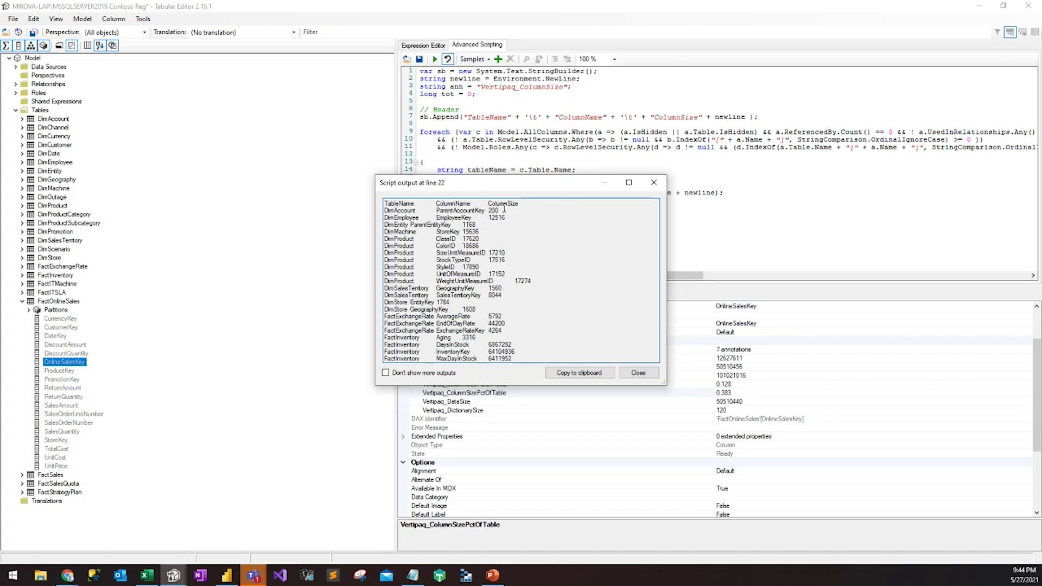
{"action": "left_click", "coordinate": [572, 374]}
{"action": "left_click", "coordinate": [638, 372]}
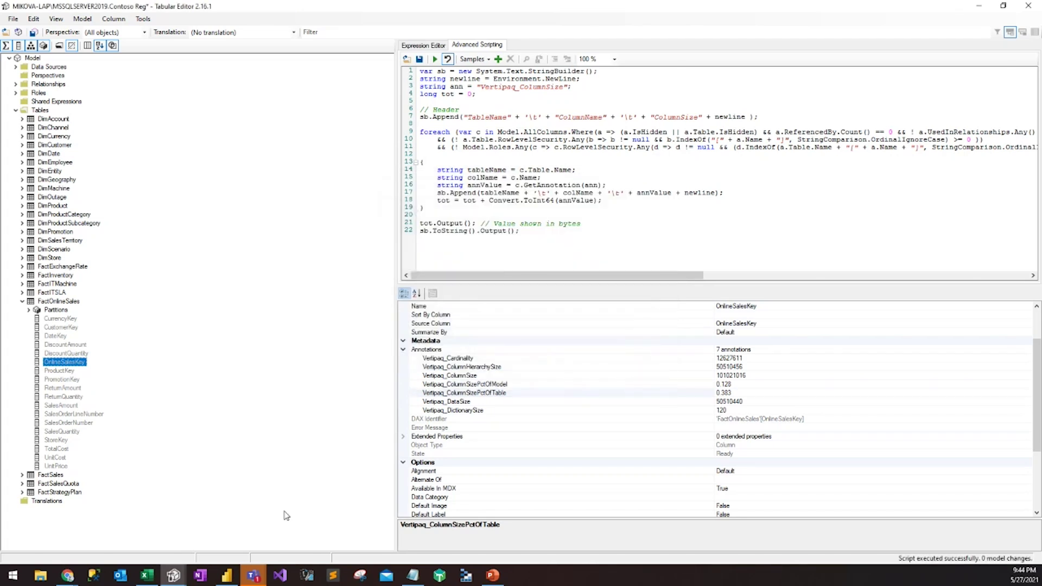
{"action": "left_click", "coordinate": [154, 575]}
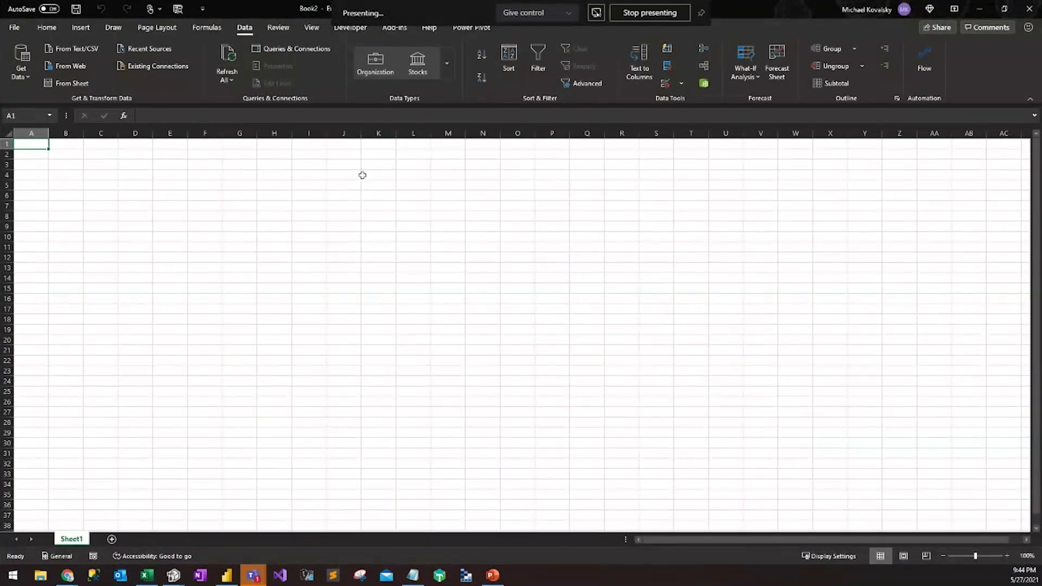
{"action": "key", "text": "ctrl+v"}
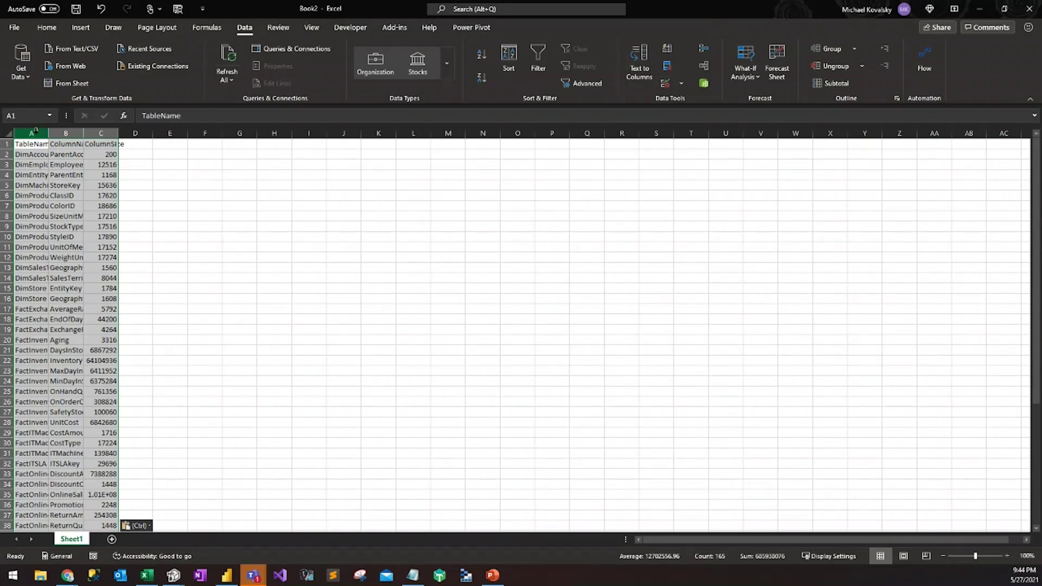
Fit the widths of the pasted TableName, ColumnName and ColumnSize columns and add filters to the header row.
{"action": "left_click_drag", "start_coordinate": [118, 133], "coordinate": [117, 132]}
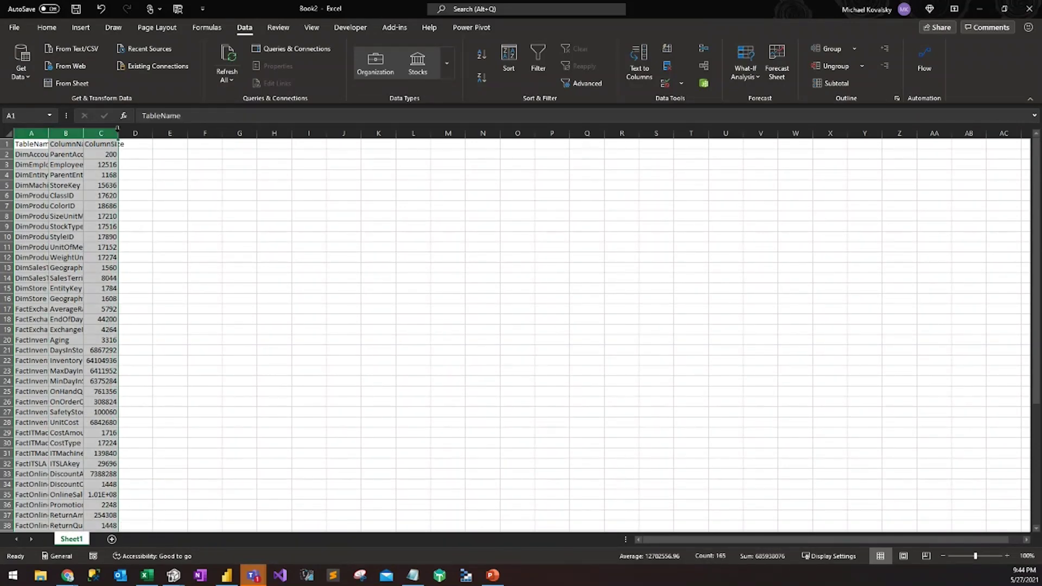
{"action": "double_click", "coordinate": [117, 132]}
{"action": "left_click", "coordinate": [150, 174]}
{"action": "key", "text": "alt"}
{"action": "key", "text": "t"}
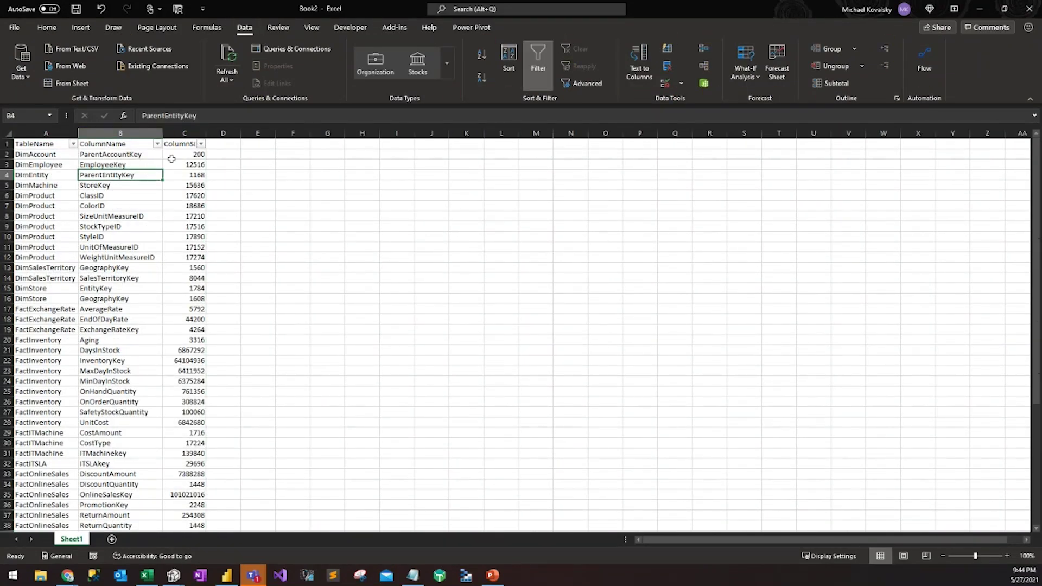
Sort the list by ColumnSize from largest to smallest and inspect the biggest unnecessary columns.
{"action": "left_click", "coordinate": [201, 144]}
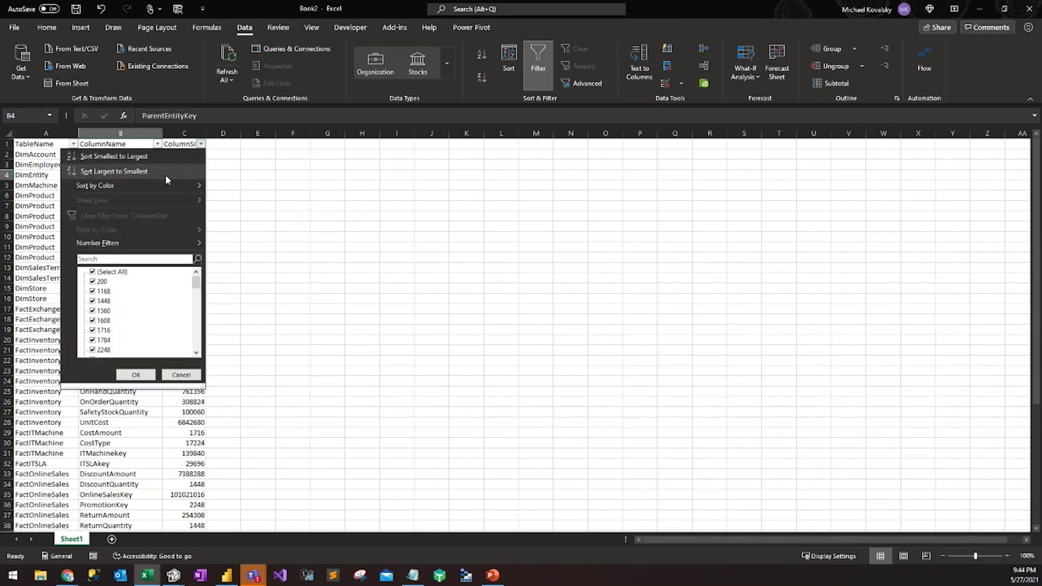
{"action": "left_click", "coordinate": [163, 171]}
{"action": "left_click", "coordinate": [190, 173]}
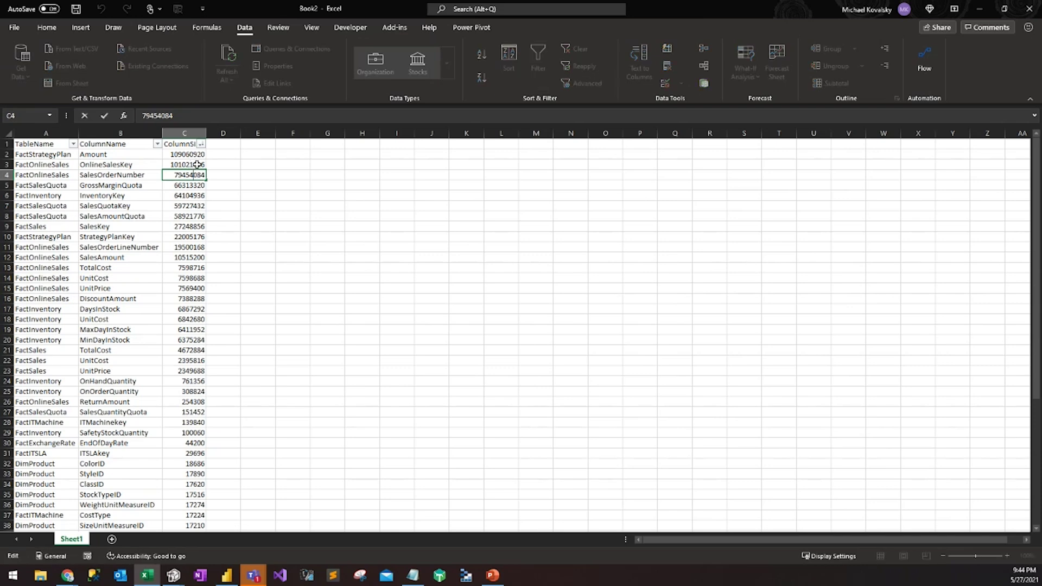
{"action": "left_click", "coordinate": [198, 164]}
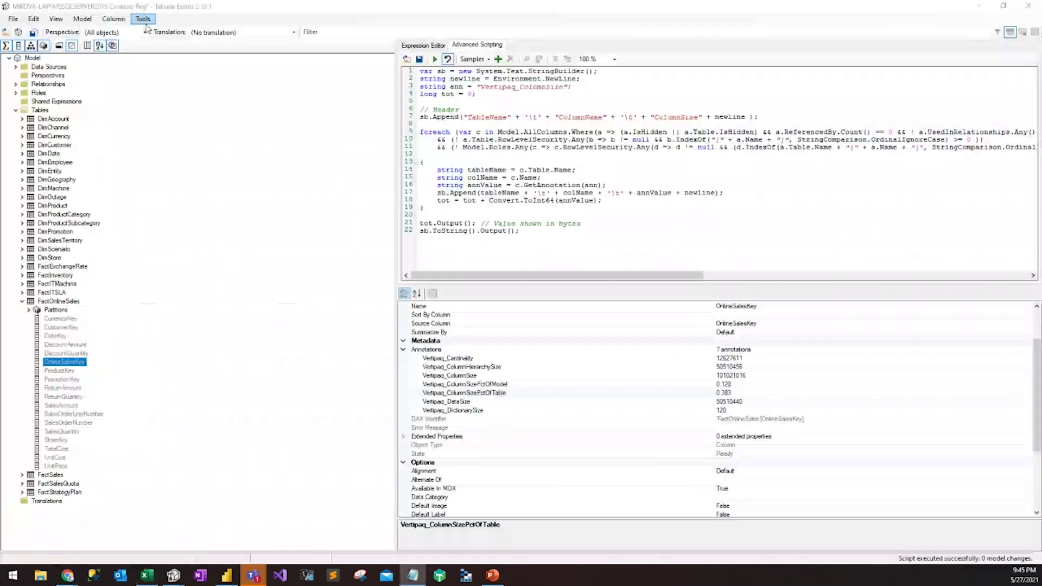
Switch back to Tabular Editor, view the managed Best Practice rules, then dismiss the rule manager and the analyzer.
{"action": "left_click", "coordinate": [143, 19]}
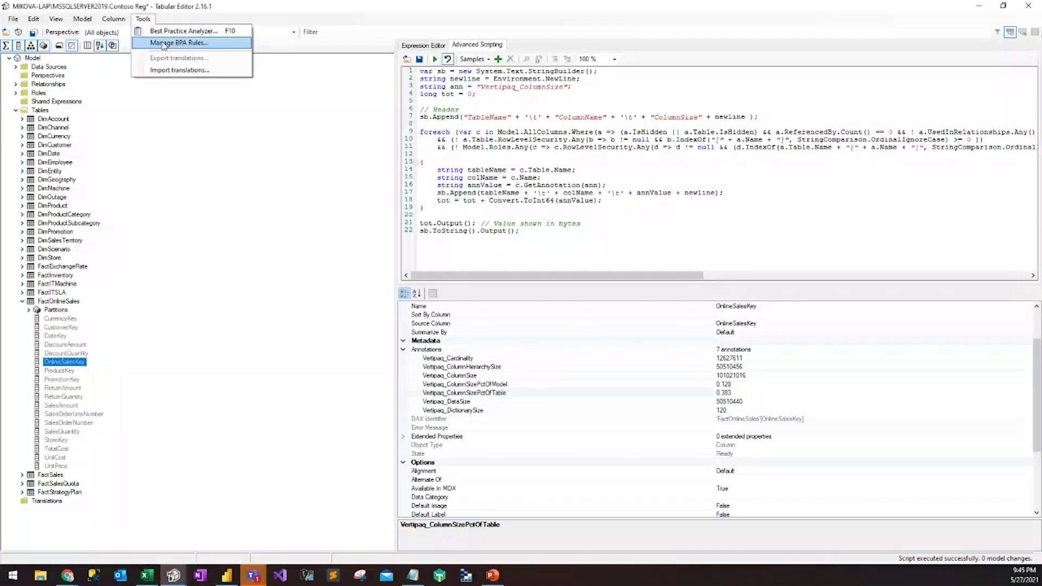
{"action": "left_click", "coordinate": [162, 44]}
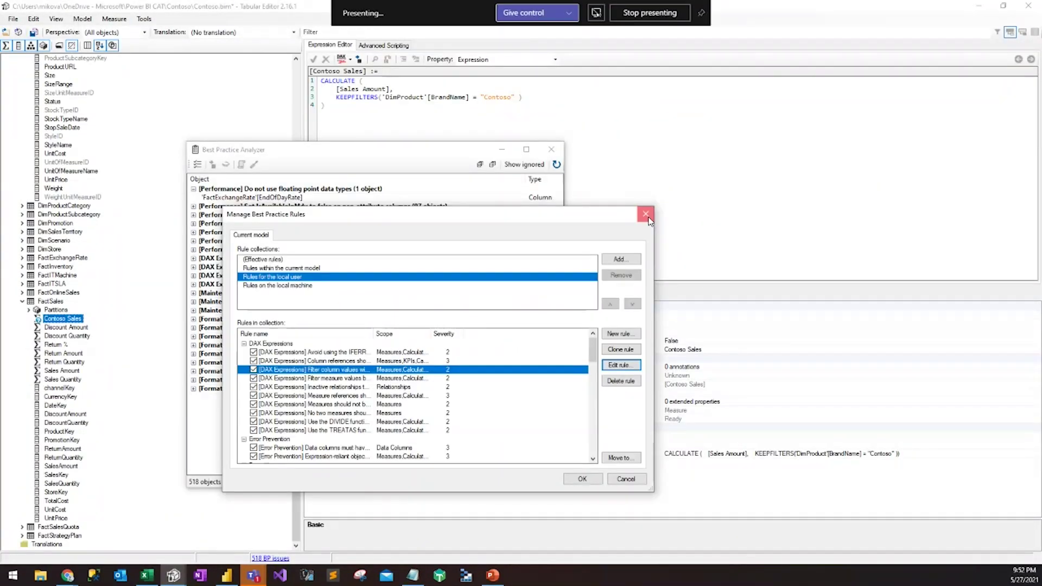
{"action": "left_click", "coordinate": [646, 214]}
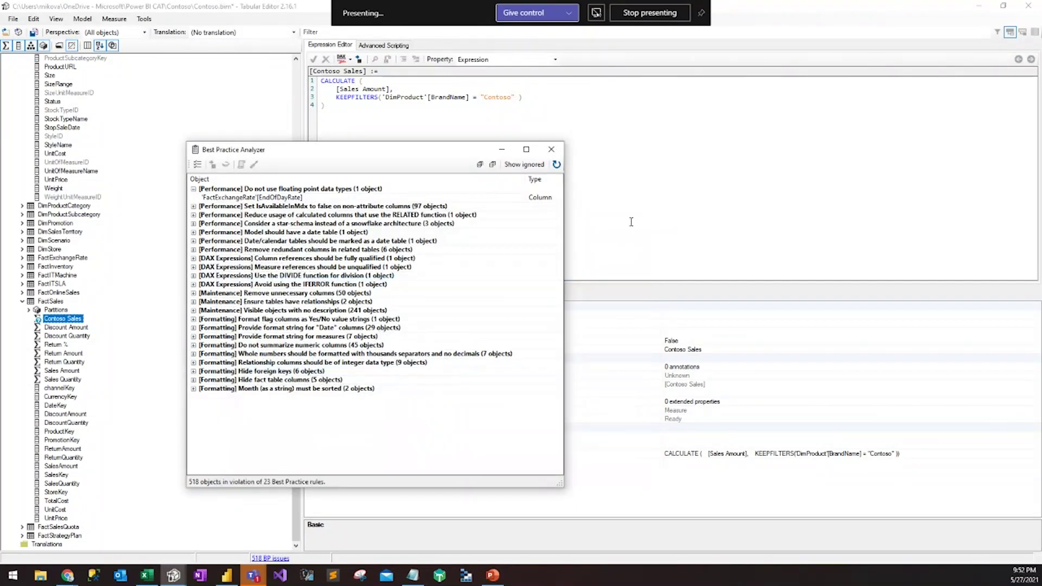
{"action": "left_click", "coordinate": [559, 155]}
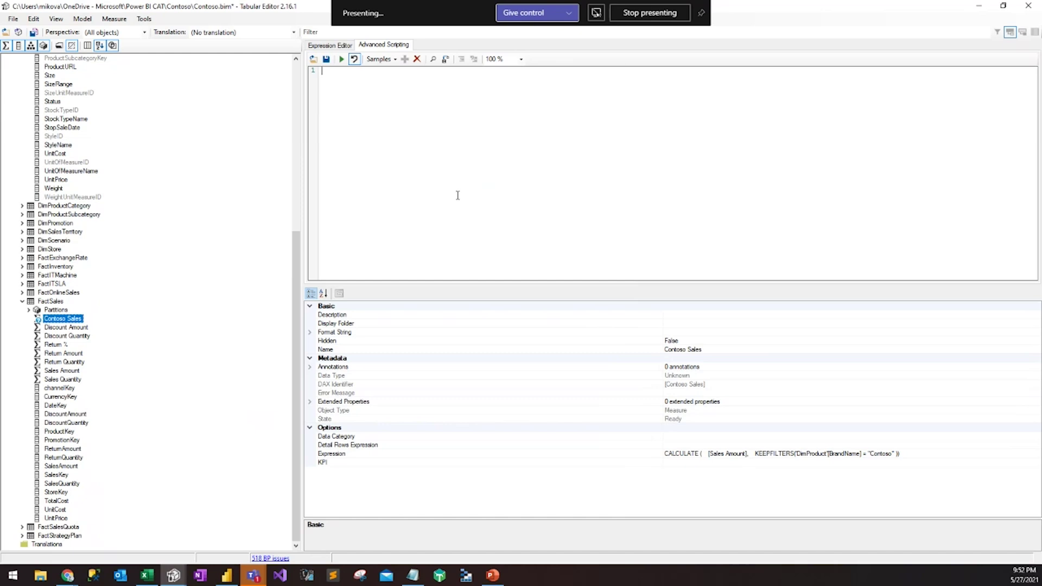
Reopen the Best Practice Analyzer to review the rule violations in the Contoso.bim model, then minimize it.
{"action": "left_click", "coordinate": [149, 24]}
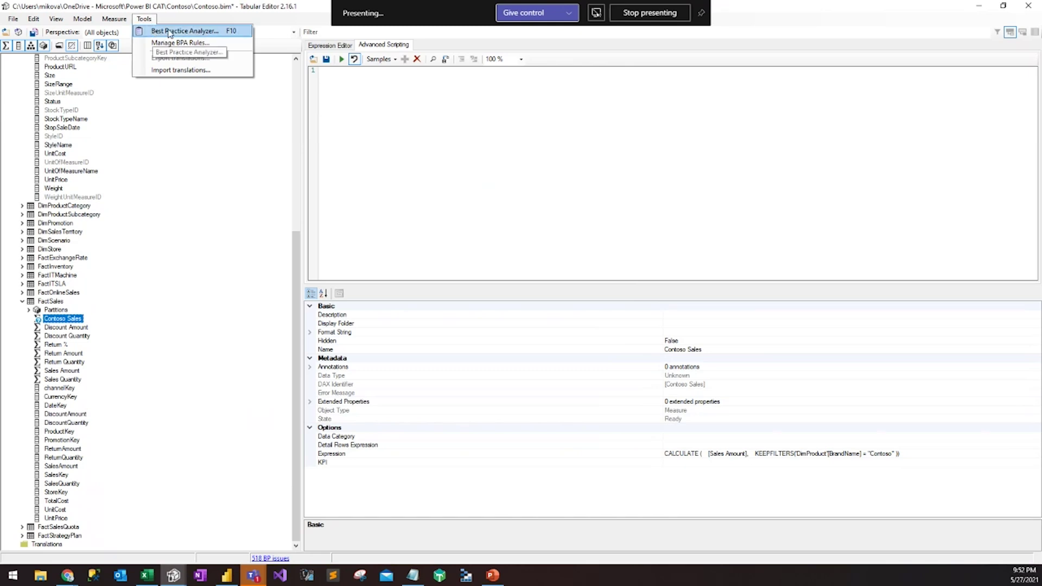
{"action": "left_click", "coordinate": [13, 19]}
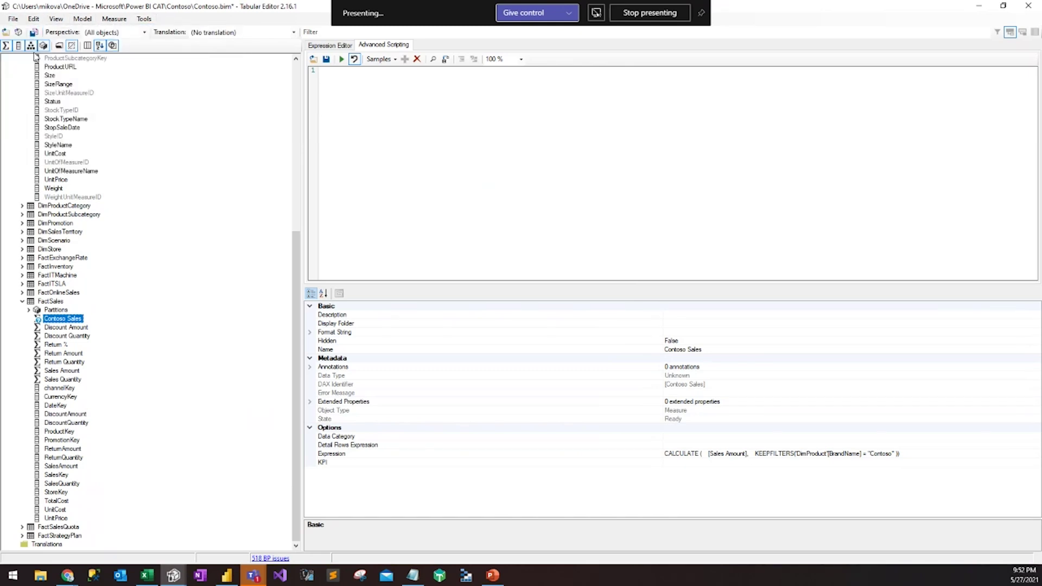
{"action": "left_click", "coordinate": [13, 19]}
{"action": "left_click", "coordinate": [13, 18]}
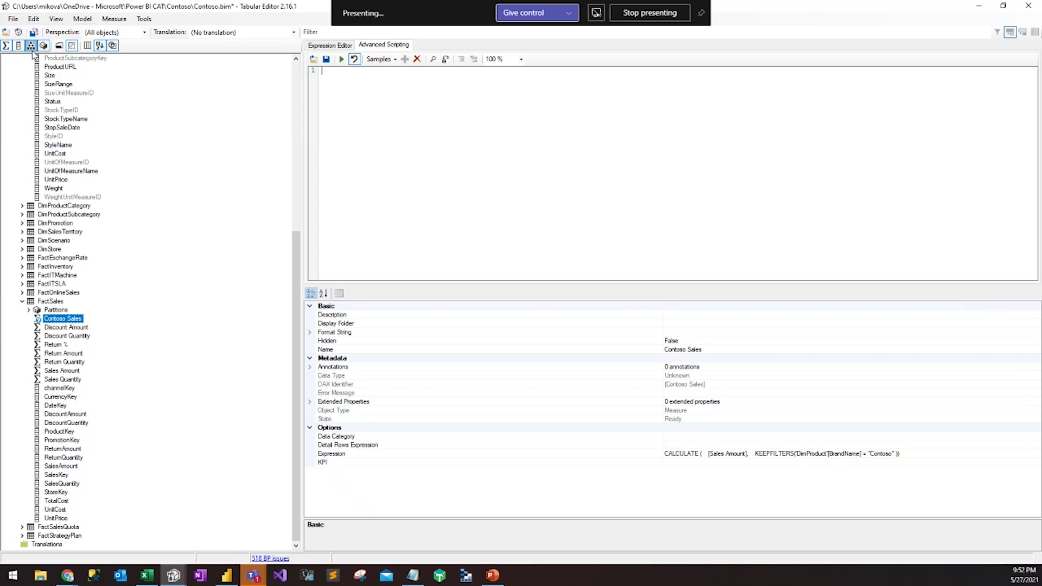
{"action": "left_click", "coordinate": [275, 559]}
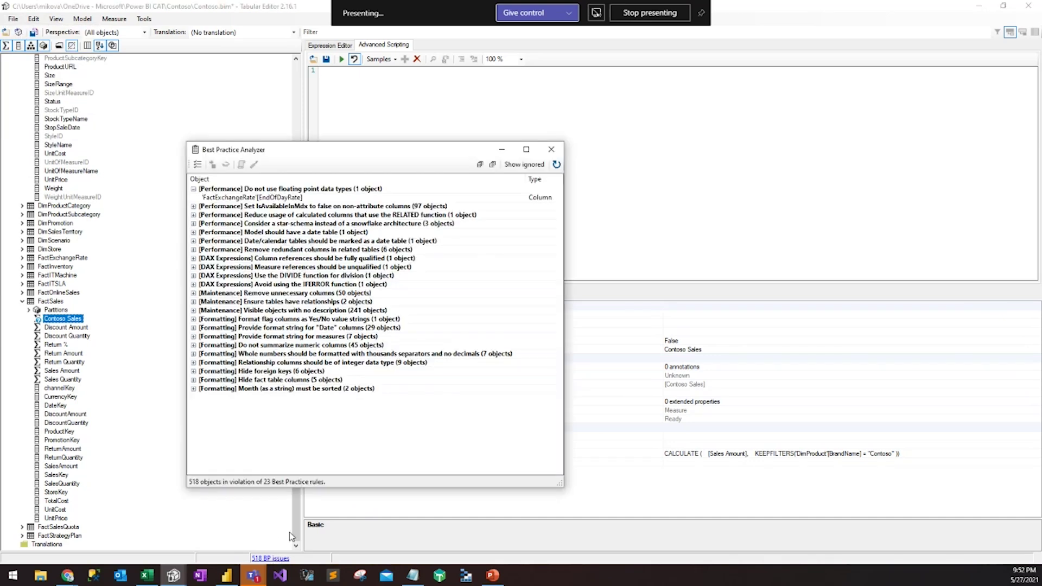
{"action": "left_click", "coordinate": [503, 150]}
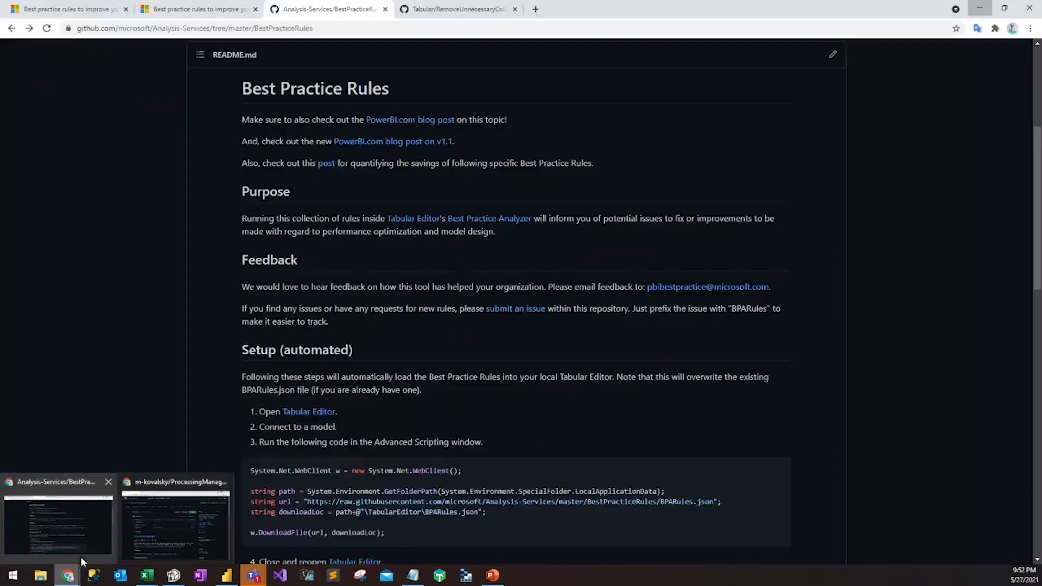
Switch to the browser, open ExportBPAResults.cs in the Tabular GitHub repository, and copy the whole script.
{"action": "left_click", "coordinate": [80, 556]}
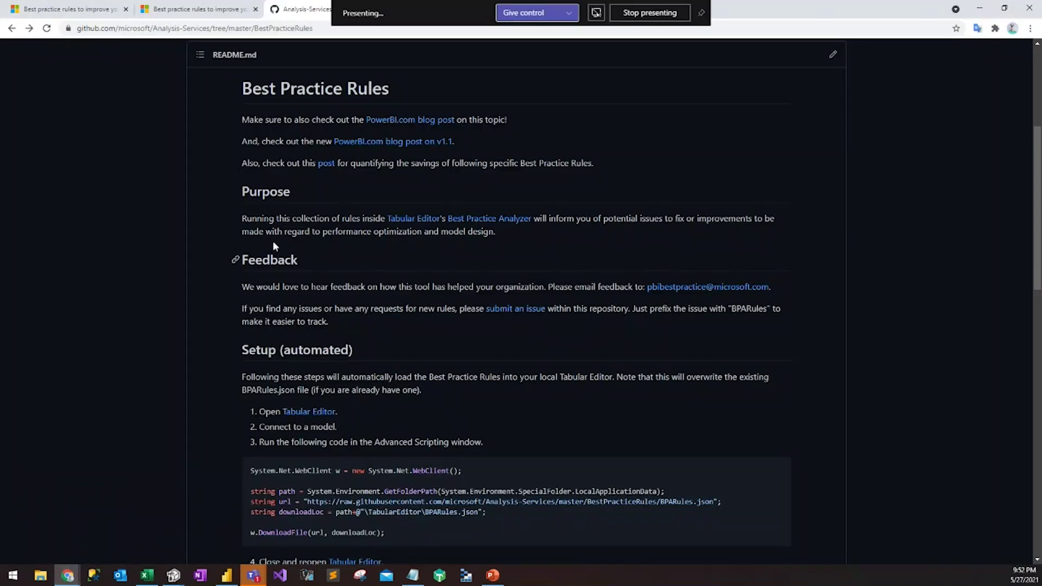
{"action": "left_click", "coordinate": [325, 148]}
{"action": "scroll", "coordinate": [172, 354], "scroll_direction": "up", "scroll_amount": 1}
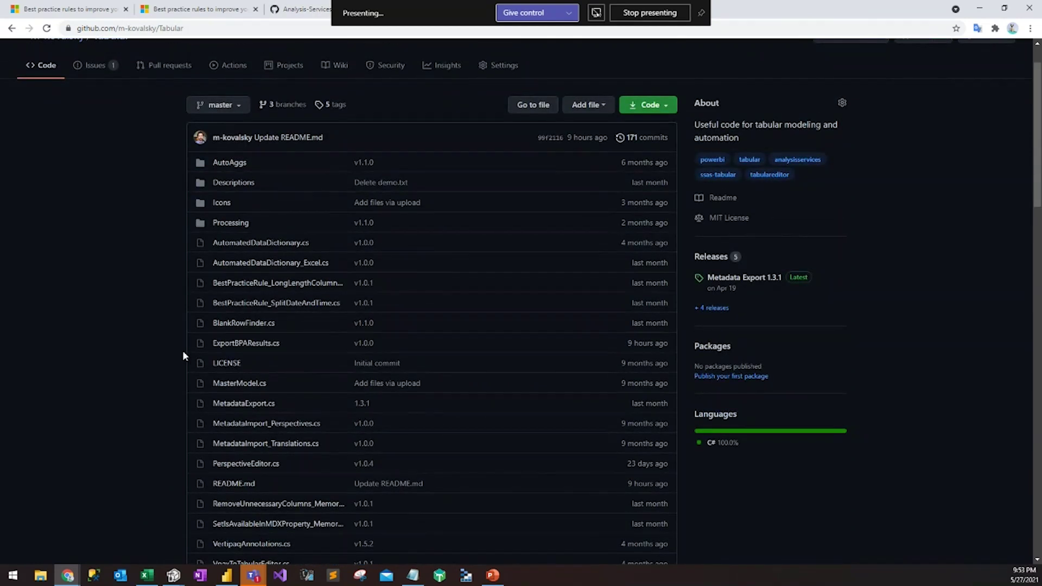
{"action": "scroll", "coordinate": [180, 347], "scroll_direction": "down", "scroll_amount": 1}
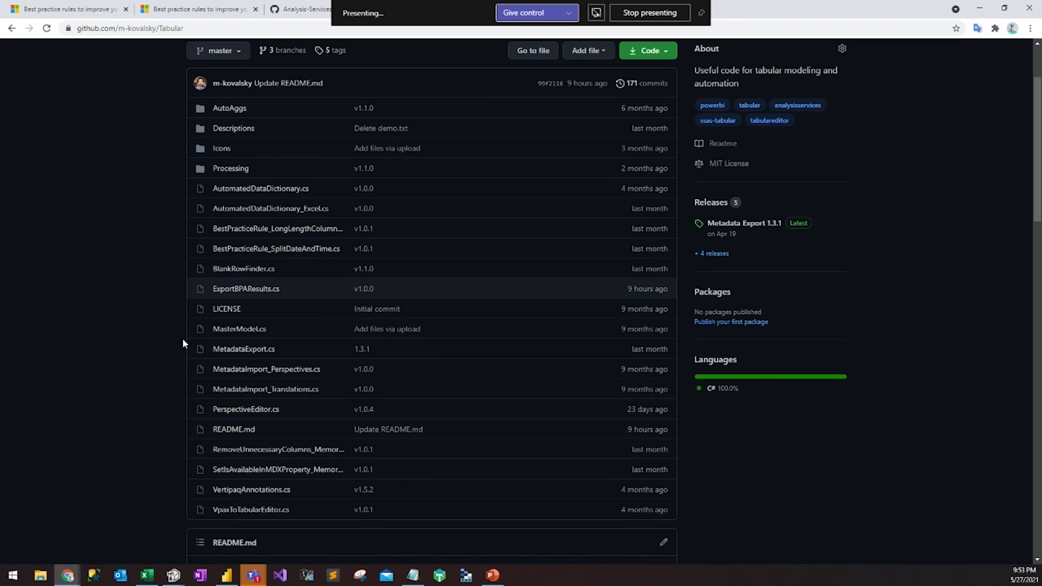
{"action": "left_click", "coordinate": [256, 291]}
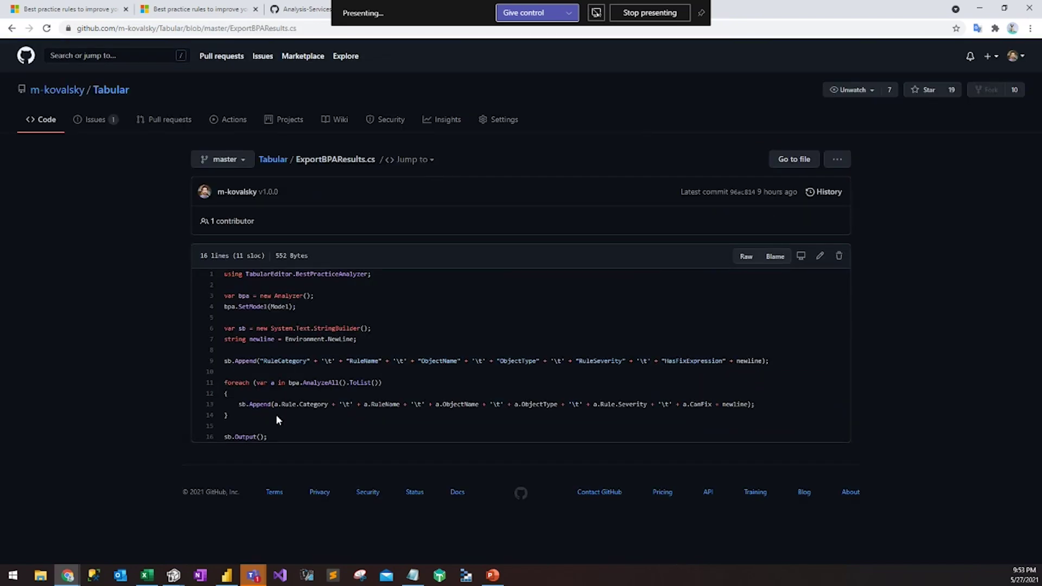
{"action": "left_click_drag", "start_coordinate": [268, 430], "coordinate": [223, 274]}
{"action": "key", "text": "ctrl+c"}
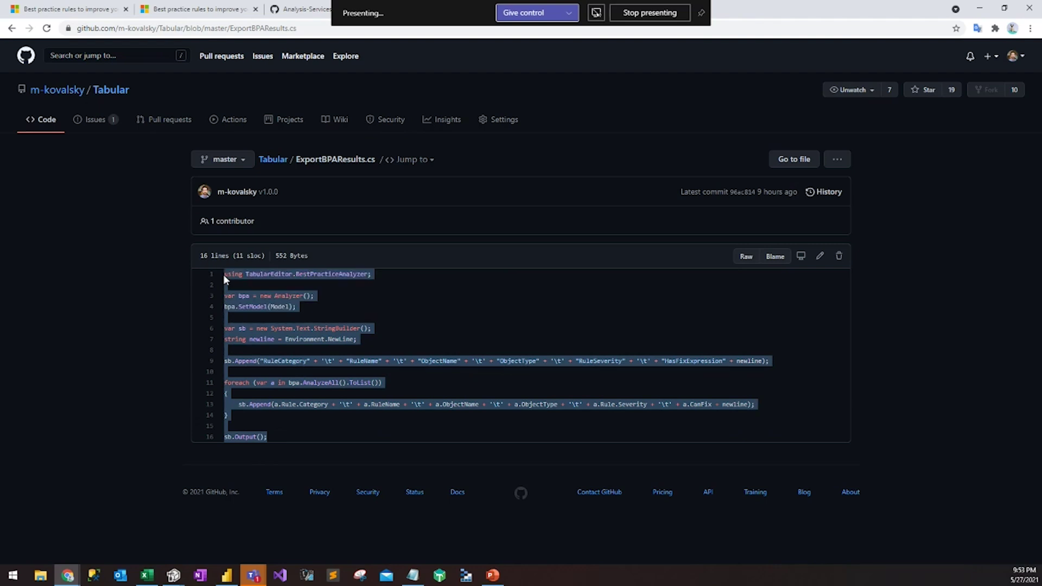
Paste the ExportBPAResults script into the Contoso.bim model's Advanced Scripting editor in Tabular Editor and run it.
{"action": "key", "text": "alt+Tab"}
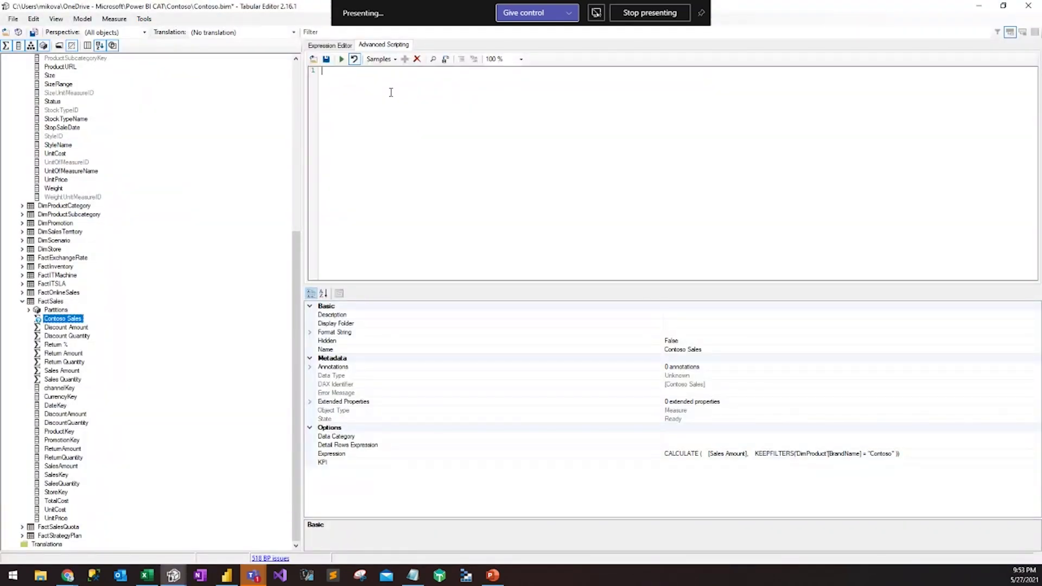
{"action": "key", "text": "ctrl+v"}
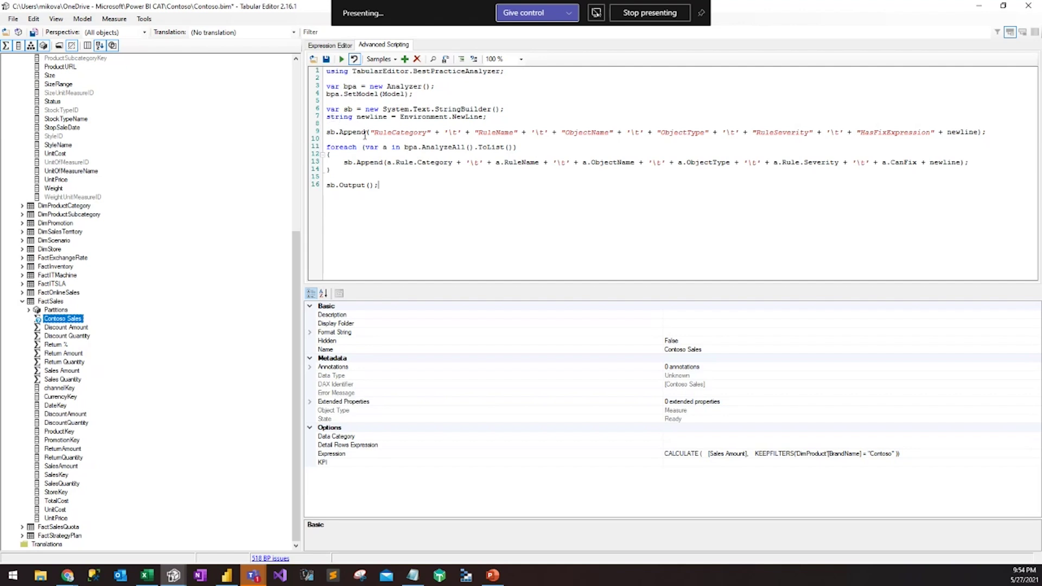
{"action": "left_click", "coordinate": [341, 60]}
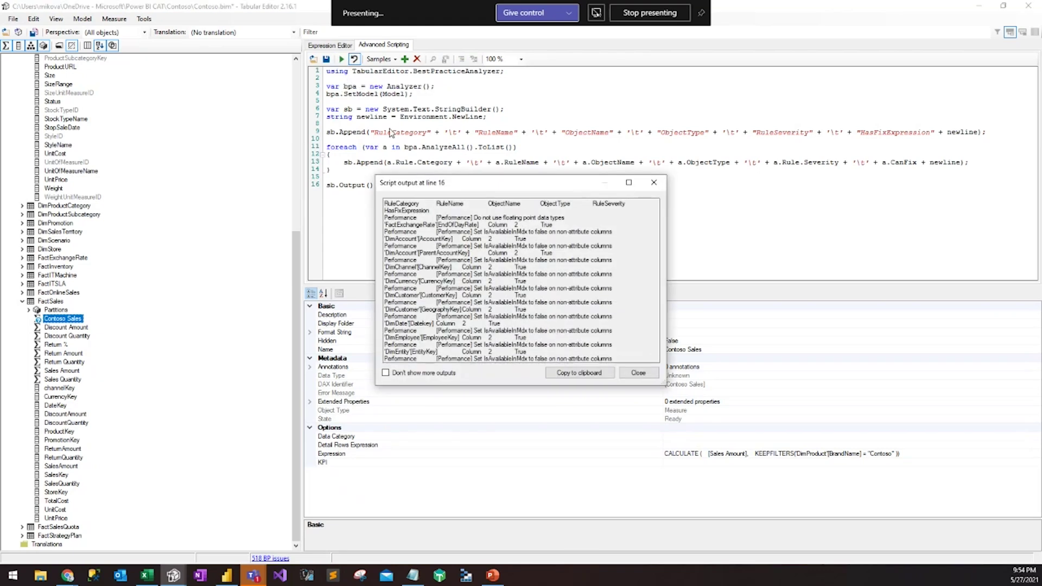
Move and widen the script output window to read the rule results, copy them to the clipboard, and dismiss the window.
{"action": "left_click_drag", "start_coordinate": [440, 188], "coordinate": [328, 132]}
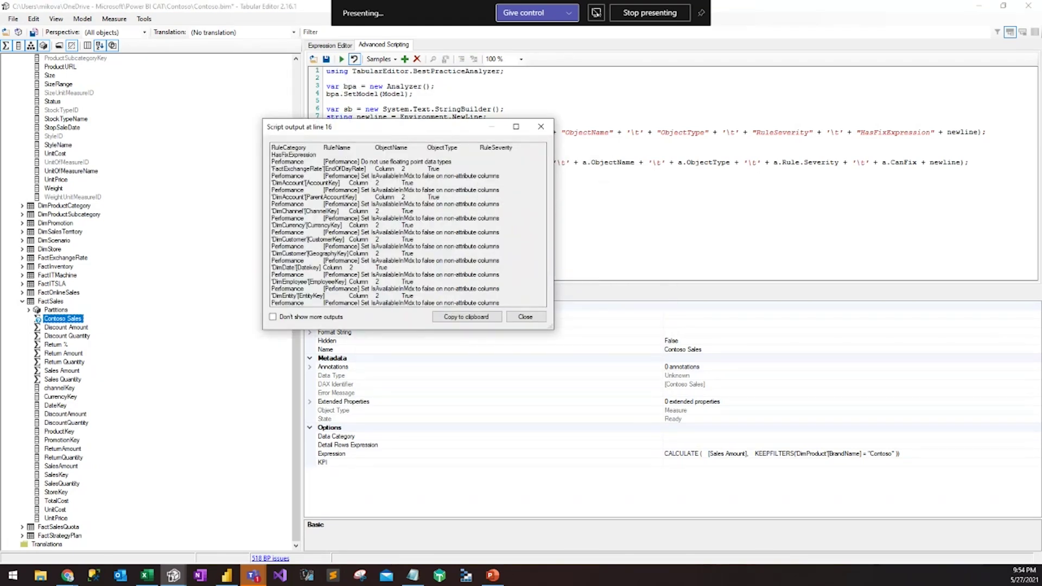
{"action": "left_click_drag", "start_coordinate": [554, 197], "coordinate": [657, 196]}
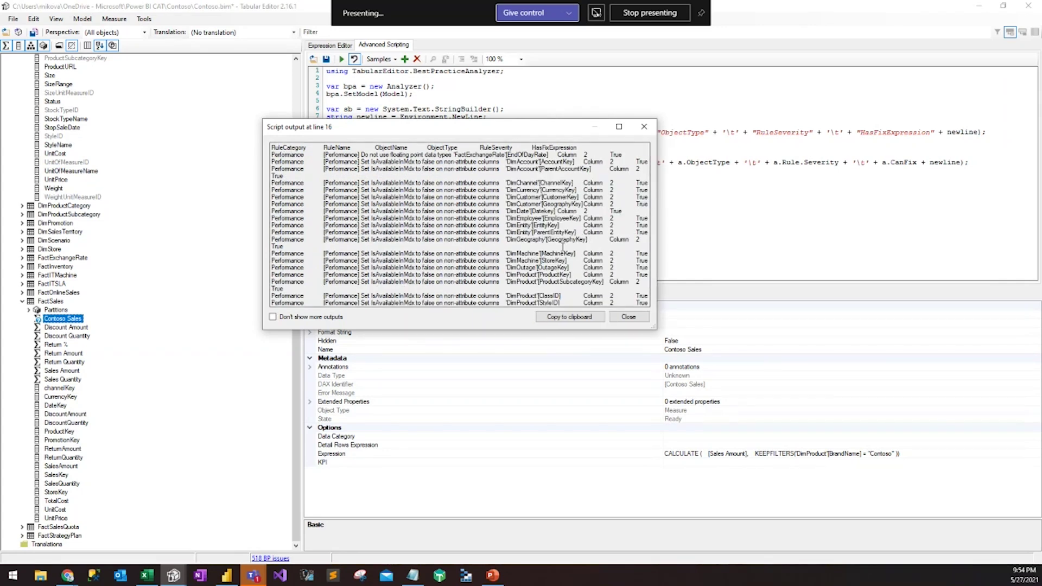
{"action": "left_click", "coordinate": [576, 319]}
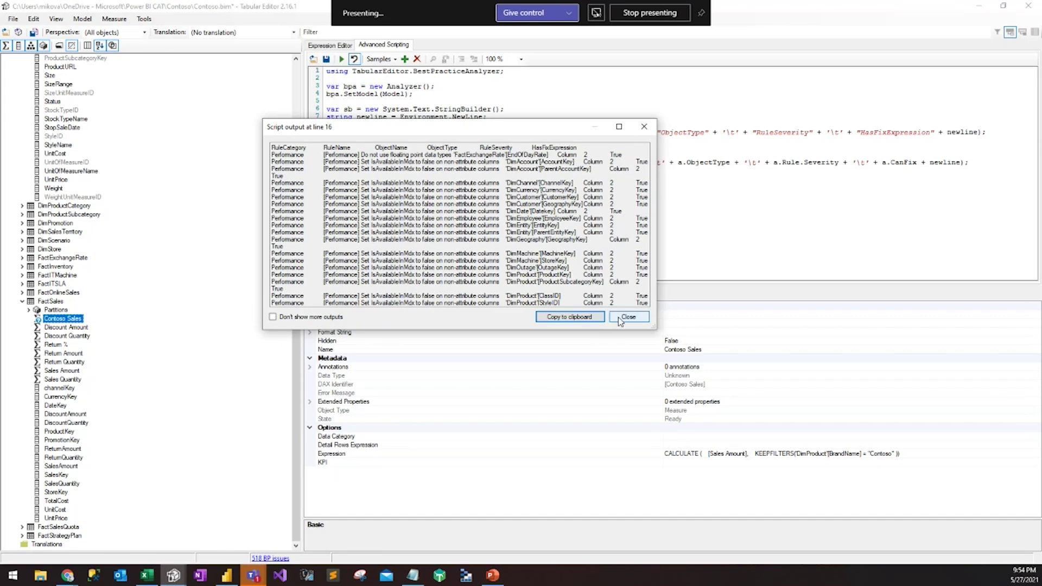
{"action": "left_click", "coordinate": [627, 317]}
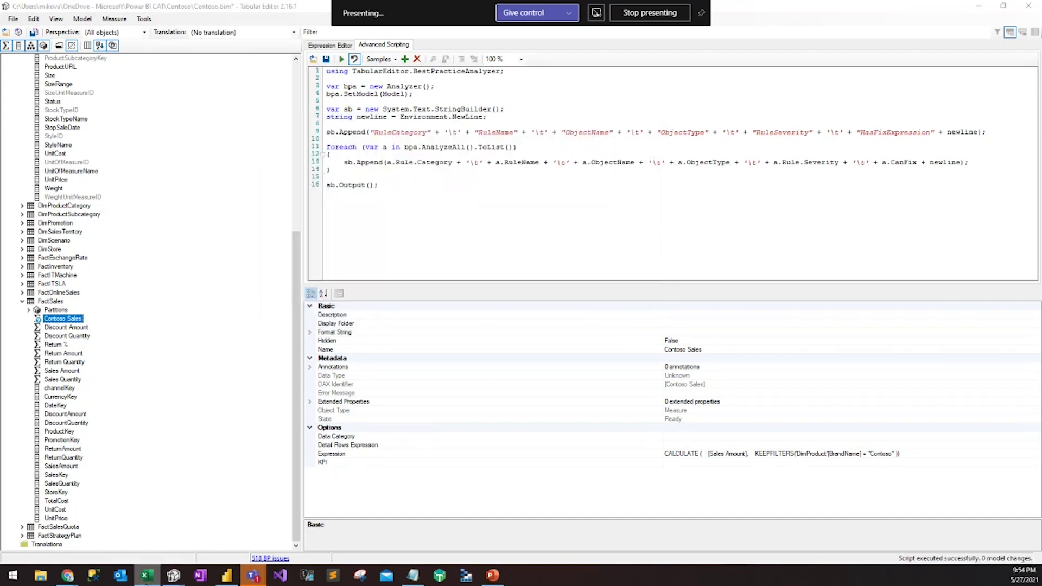
Switch to Excel and paste the copied rule results into Sheet2 of Book2 starting at cell A1.
{"action": "key", "text": "alt+Tab"}
{"action": "left_click_drag", "start_coordinate": [60, 149], "coordinate": [621, 4]}
{"action": "left_click", "coordinate": [111, 539]}
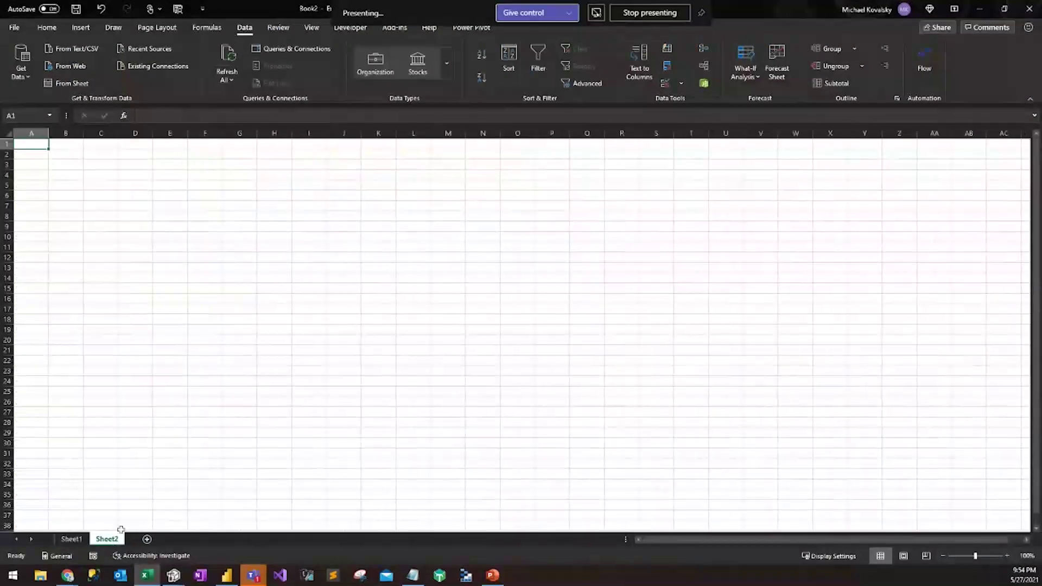
{"action": "key", "text": "ctrl+v"}
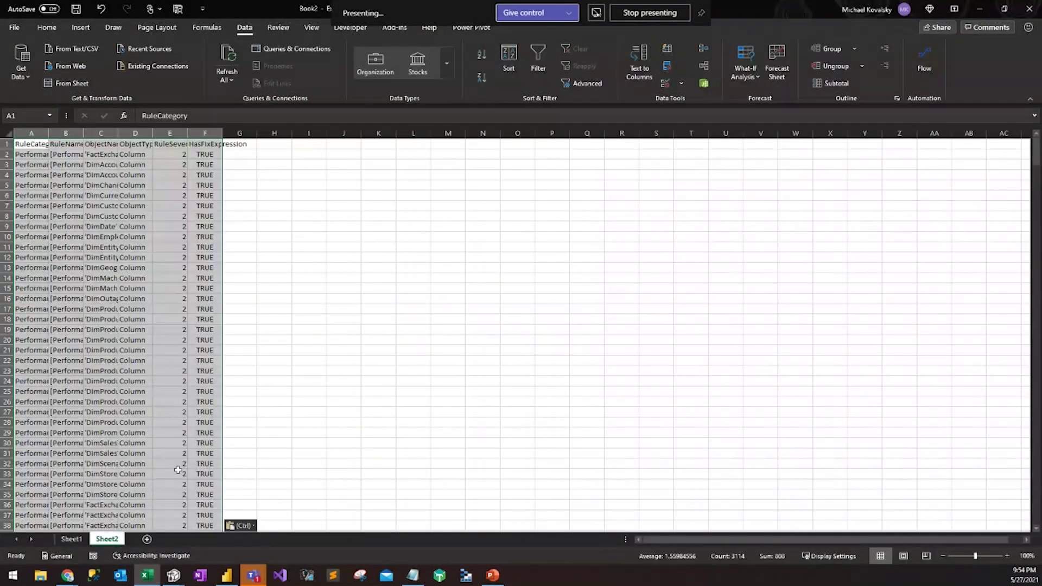
{"action": "key", "text": "Down"}
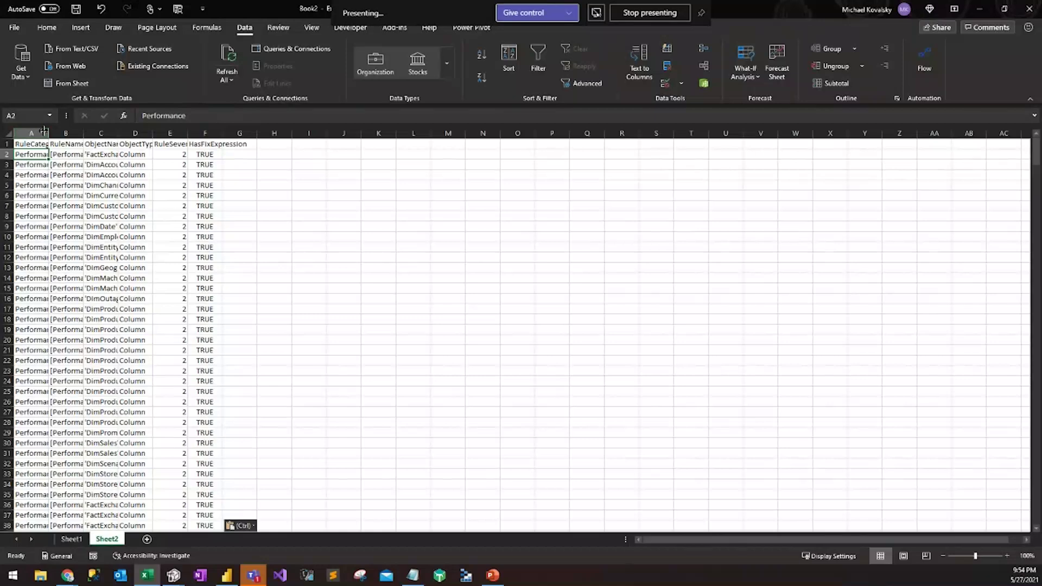
Auto-fit the widths of the pasted result columns, then widen the RuleName column further to show more of the rule text.
{"action": "double_click", "coordinate": [43, 131]}
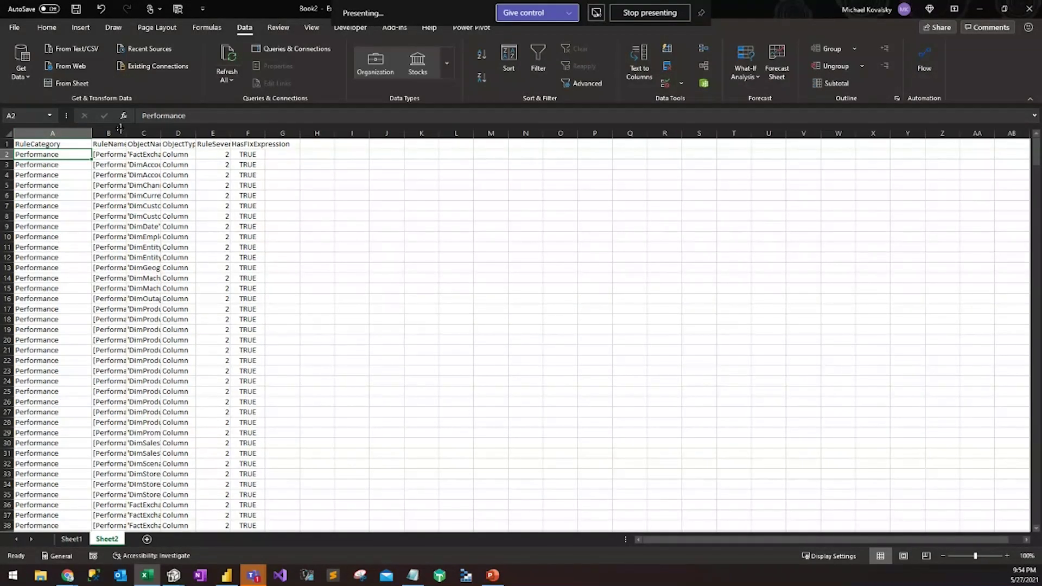
{"action": "left_click_drag", "start_coordinate": [127, 131], "coordinate": [459, 133]}
{"action": "double_click", "coordinate": [441, 133]}
{"action": "left_click", "coordinate": [380, 196]}
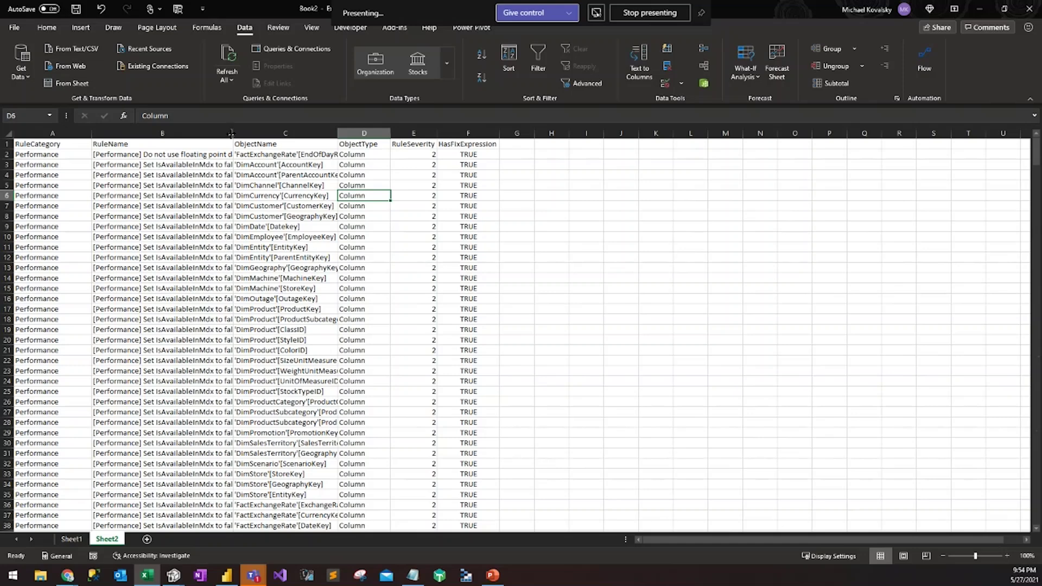
{"action": "left_click_drag", "start_coordinate": [232, 134], "coordinate": [278, 134]}
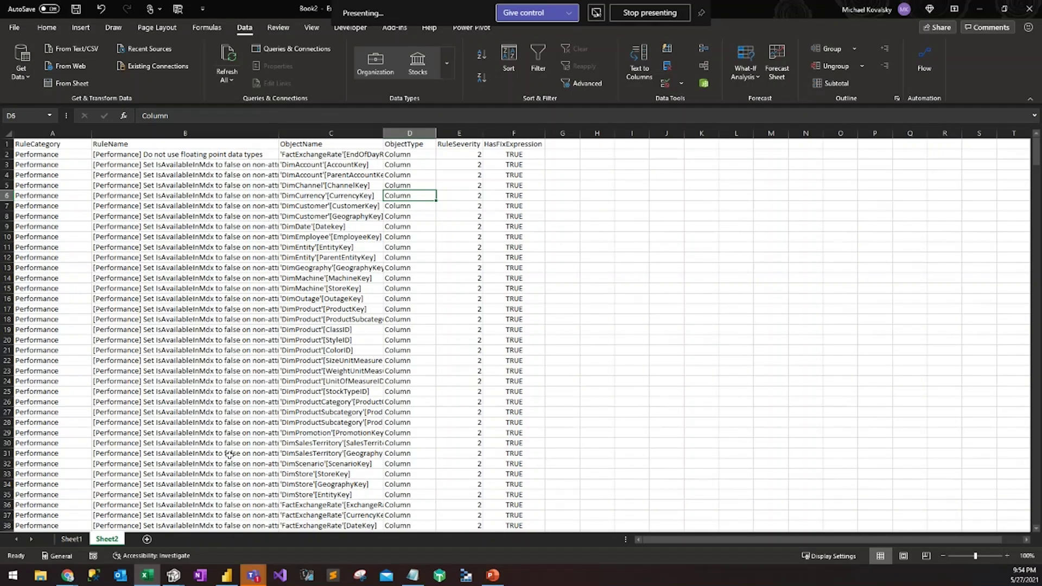
Bring up the Best Practice Analyzer window to compare its violations with the pasted rows, then return to the Excel sheet.
{"action": "mouse_move", "coordinate": [174, 574]}
{"action": "left_click", "coordinate": [285, 530]}
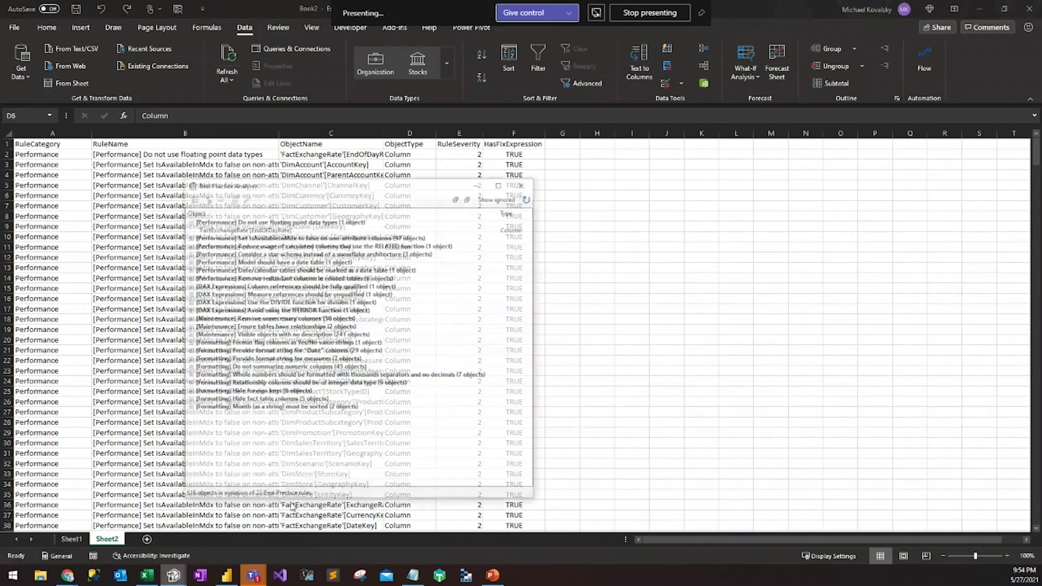
{"action": "key", "text": "alt+Tab"}
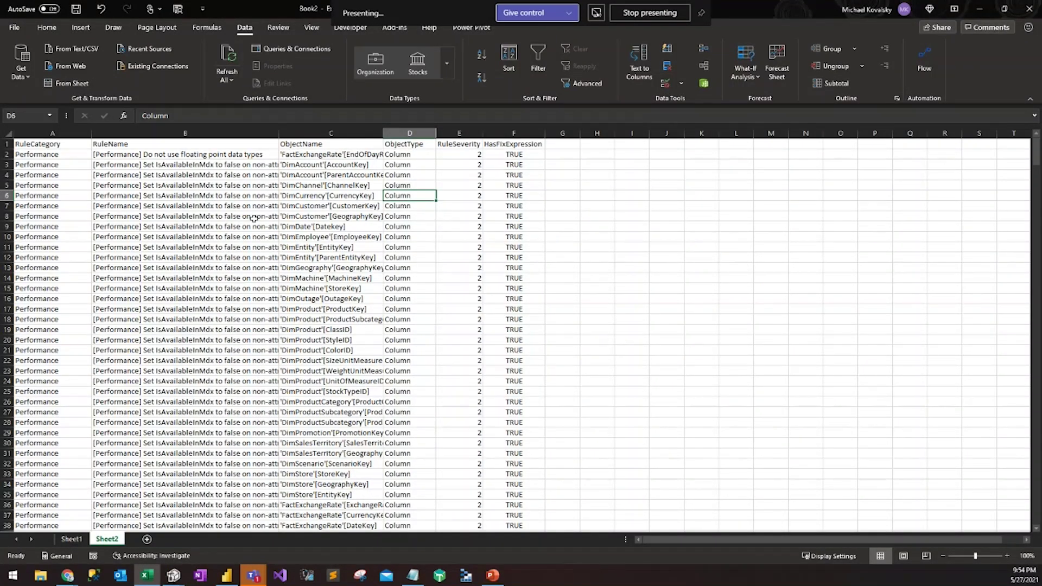
Add filters to the results table's header row and filter RuleCategory to show only Performance.
{"action": "left_click", "coordinate": [313, 202]}
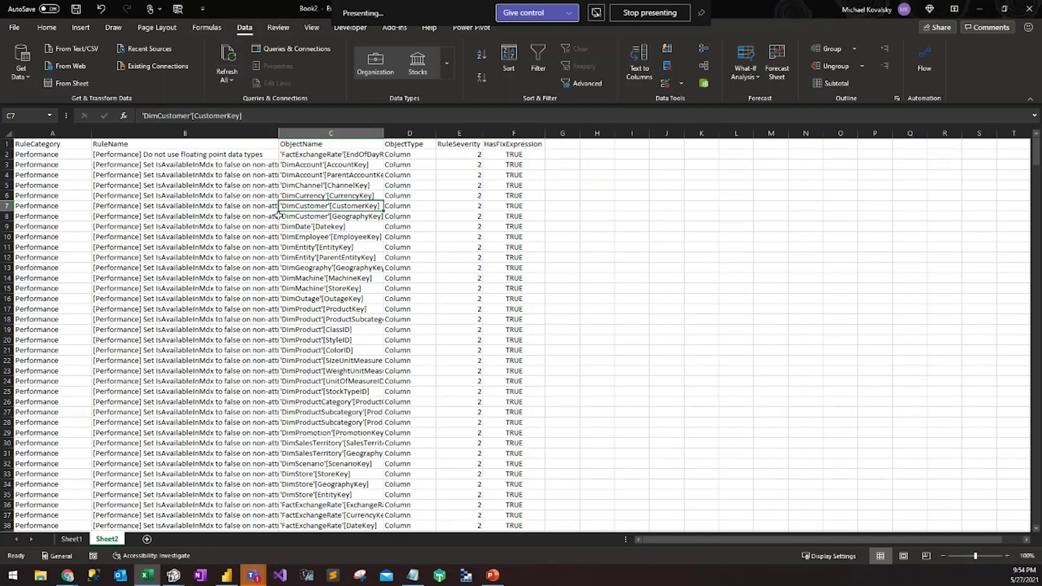
{"action": "key", "text": "ctrl+shift+l"}
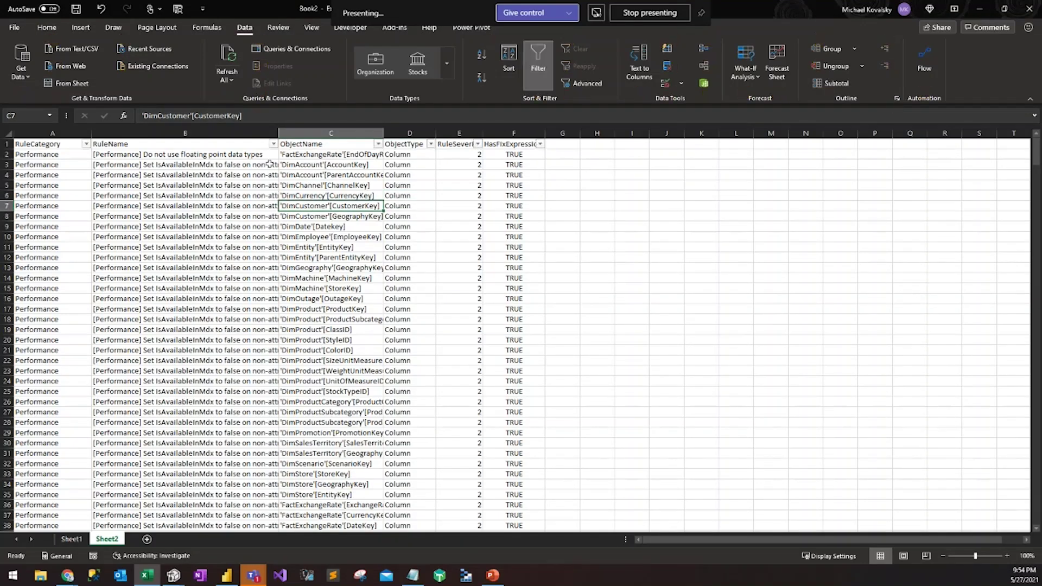
{"action": "left_click", "coordinate": [86, 144]}
{"action": "left_click", "coordinate": [32, 272]}
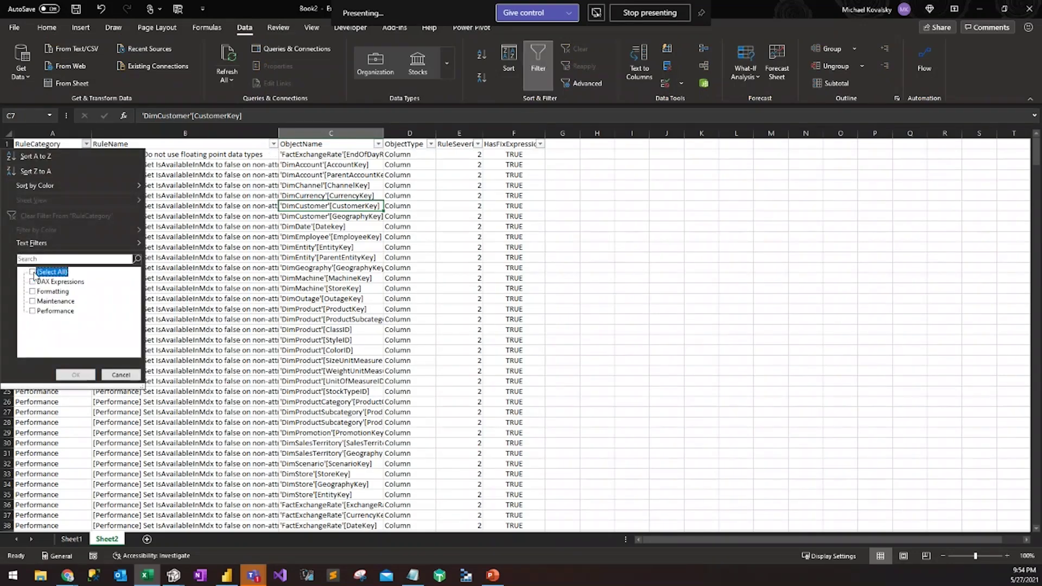
{"action": "left_click", "coordinate": [33, 311]}
{"action": "left_click", "coordinate": [67, 374]}
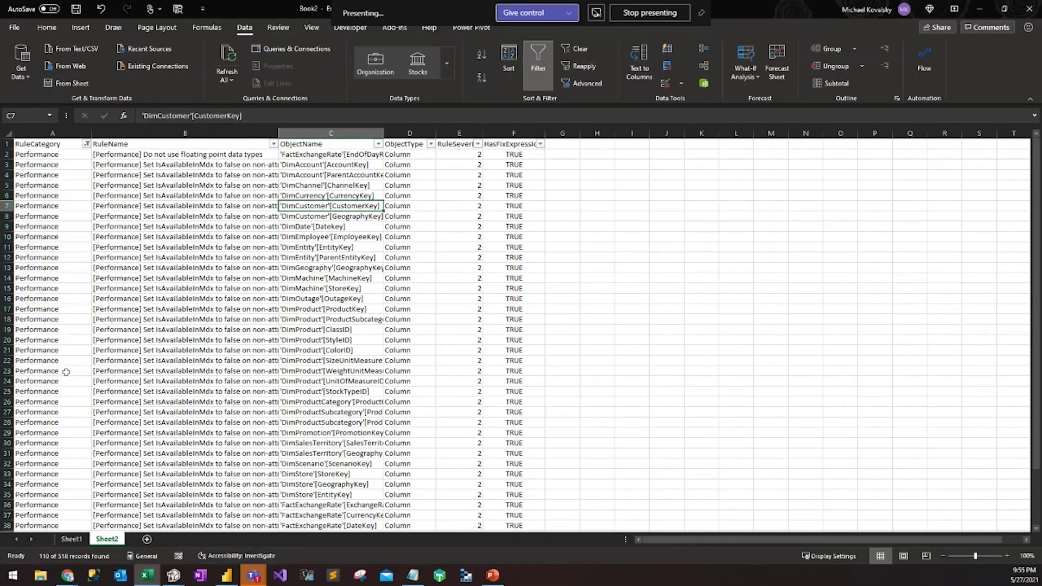
Filter the HasFixExpression column to exclude FALSE, keeping only the TRUE rows.
{"action": "left_click", "coordinate": [541, 146]}
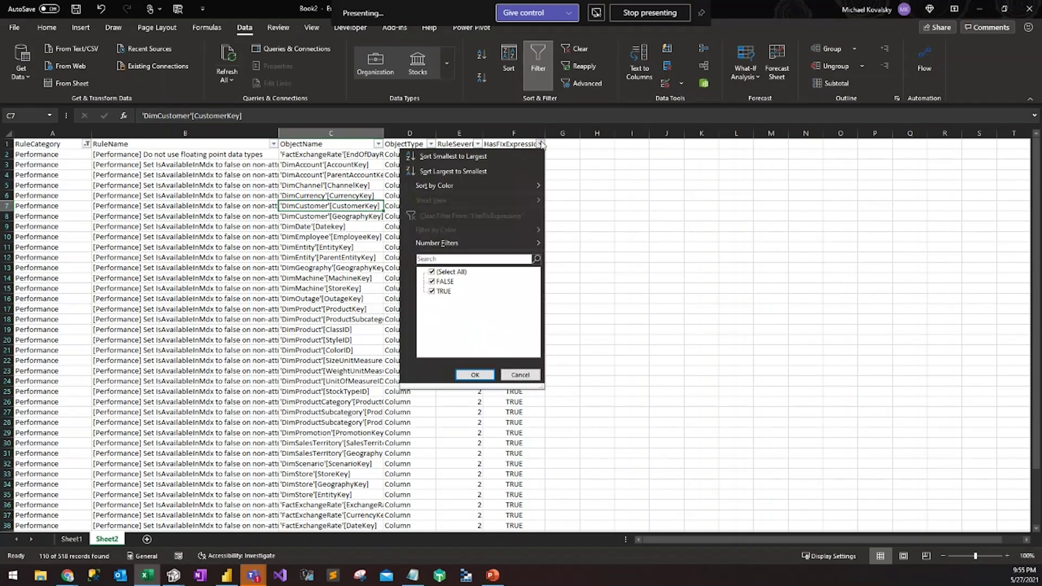
{"action": "left_click", "coordinate": [431, 285]}
{"action": "left_click", "coordinate": [475, 375]}
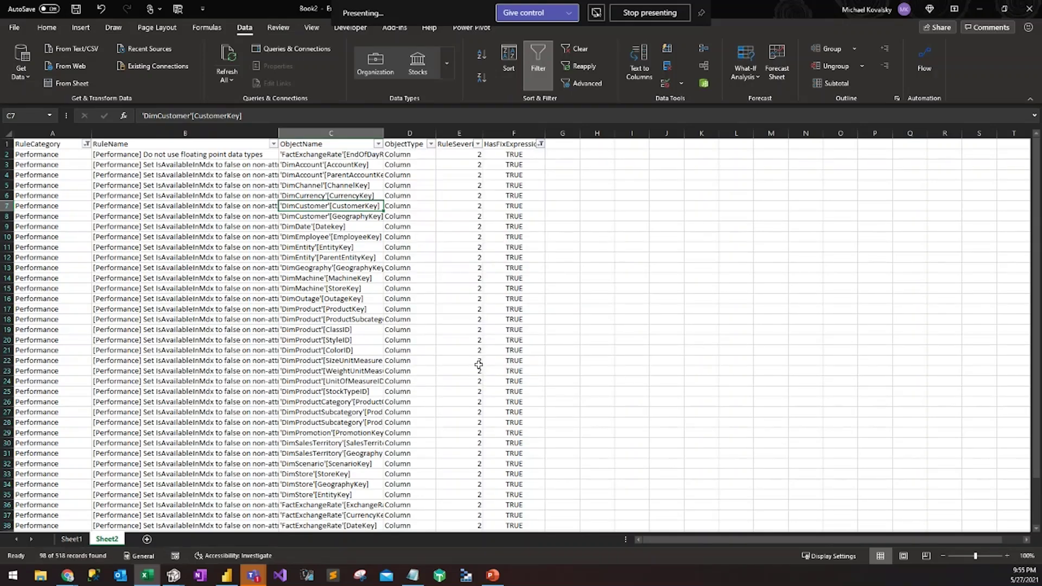
Check the available RuleSeverity filter values without applying a filter, and review the filtered object names.
{"action": "left_click", "coordinate": [478, 144]}
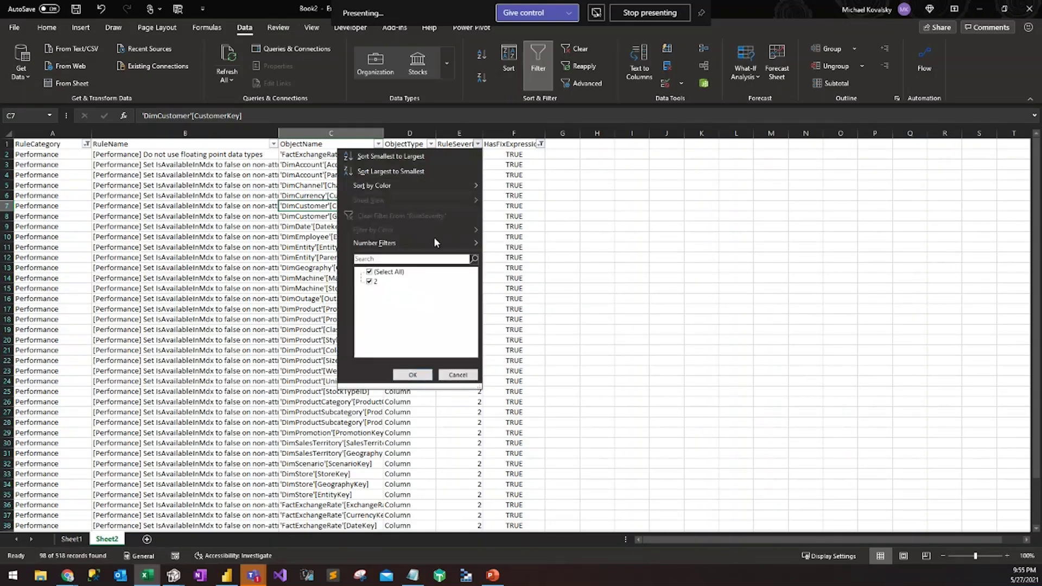
{"action": "left_click", "coordinate": [454, 375]}
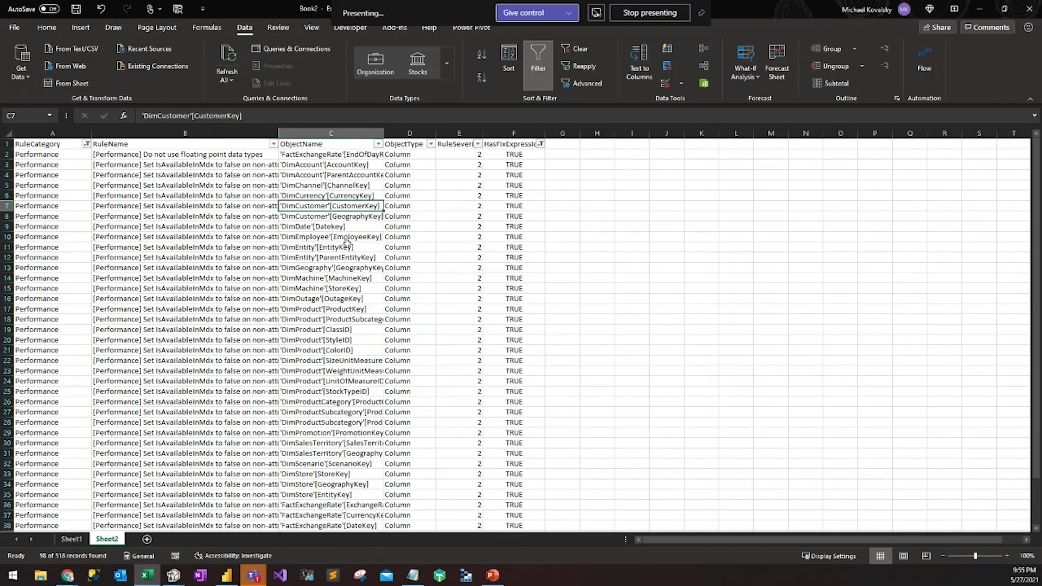
{"action": "left_click", "coordinate": [342, 239]}
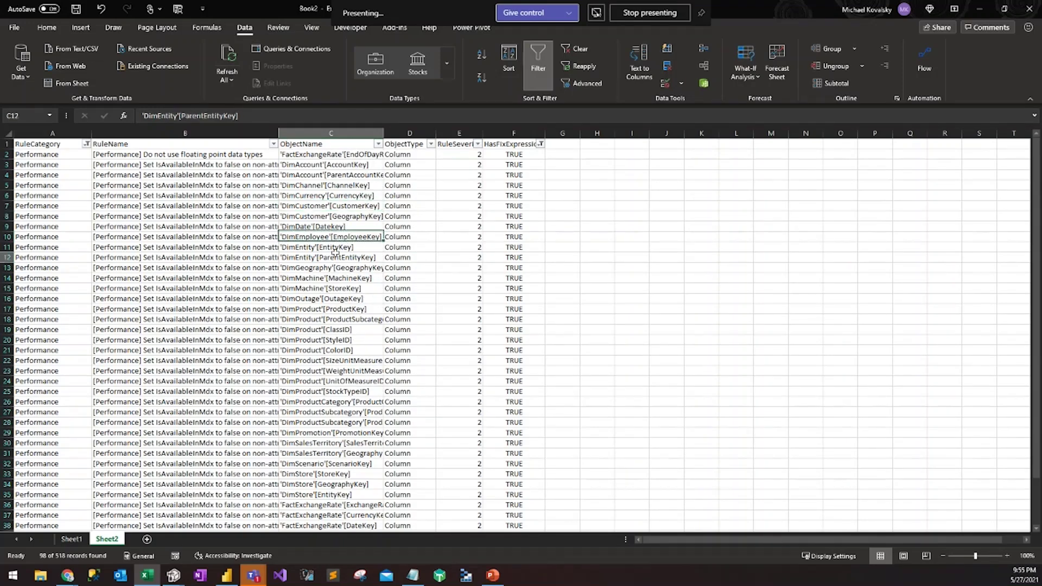
{"action": "left_click", "coordinate": [337, 257]}
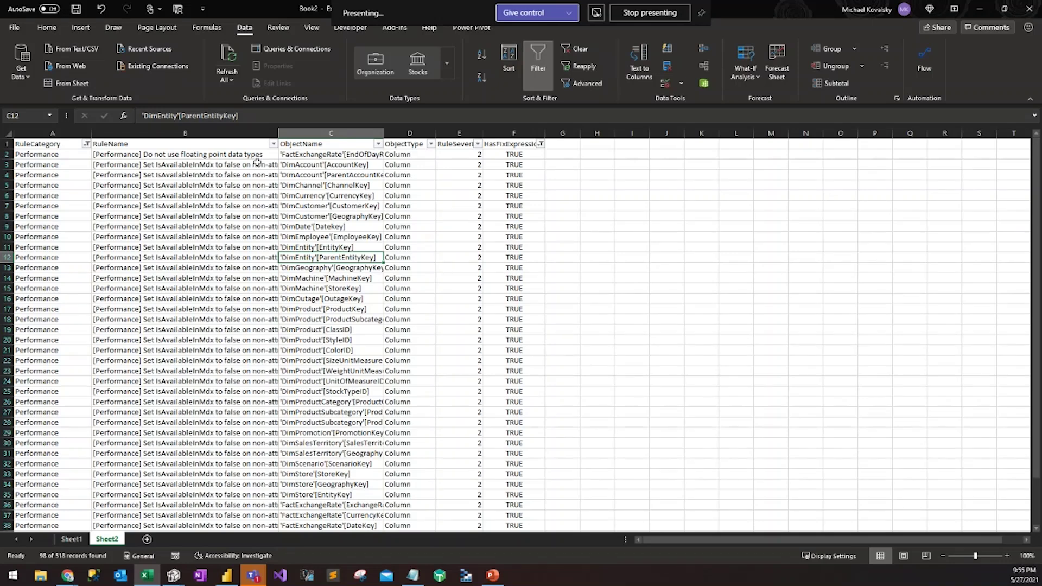
{"action": "left_click", "coordinate": [294, 216]}
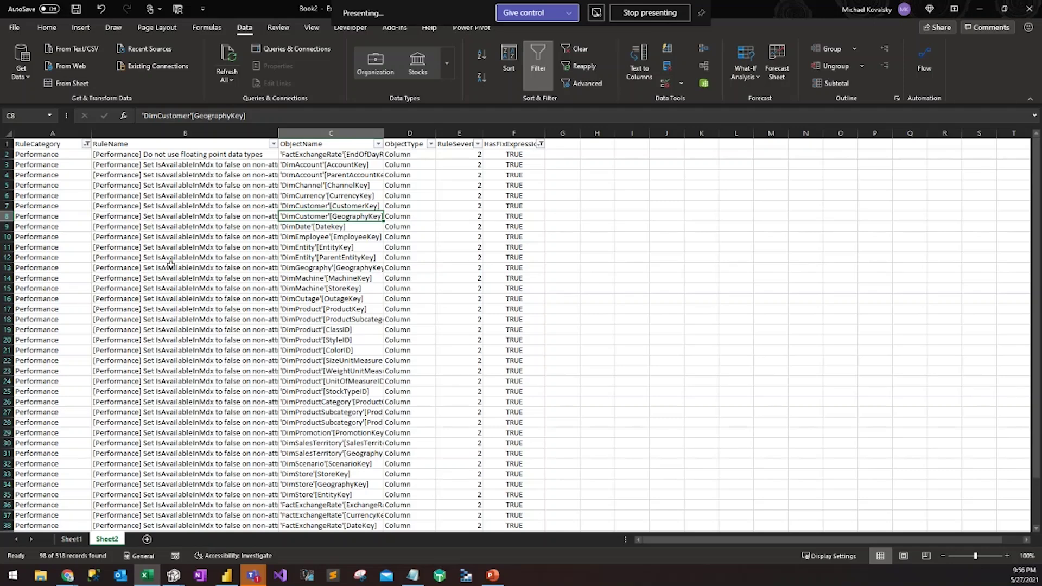
Switch back to the Contoso.bim window in Tabular Editor and place the cursor in the Advanced Scripting editor.
{"action": "mouse_move", "coordinate": [175, 575]}
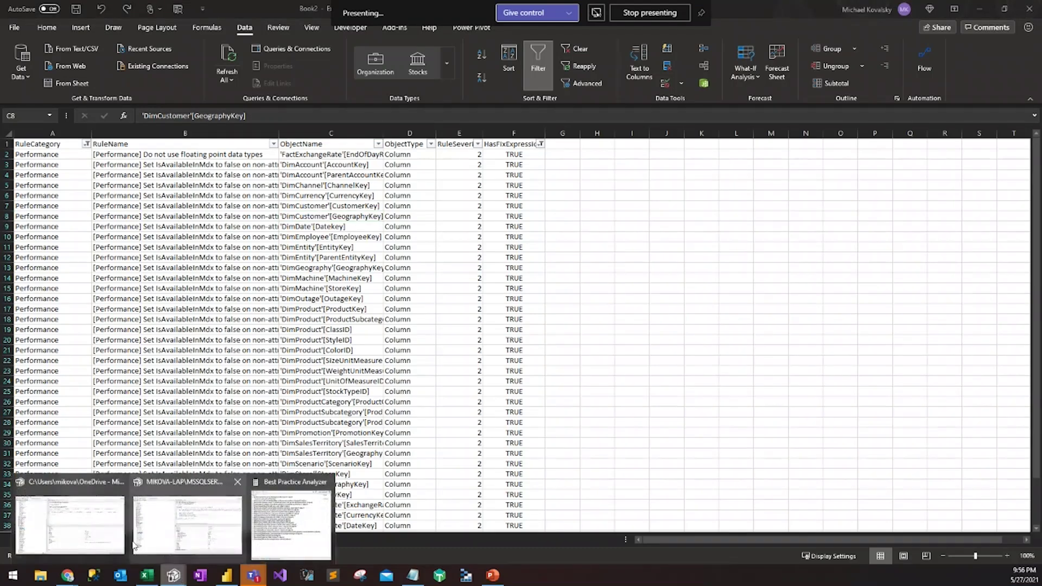
{"action": "left_click", "coordinate": [108, 534]}
{"action": "left_click", "coordinate": [379, 191]}
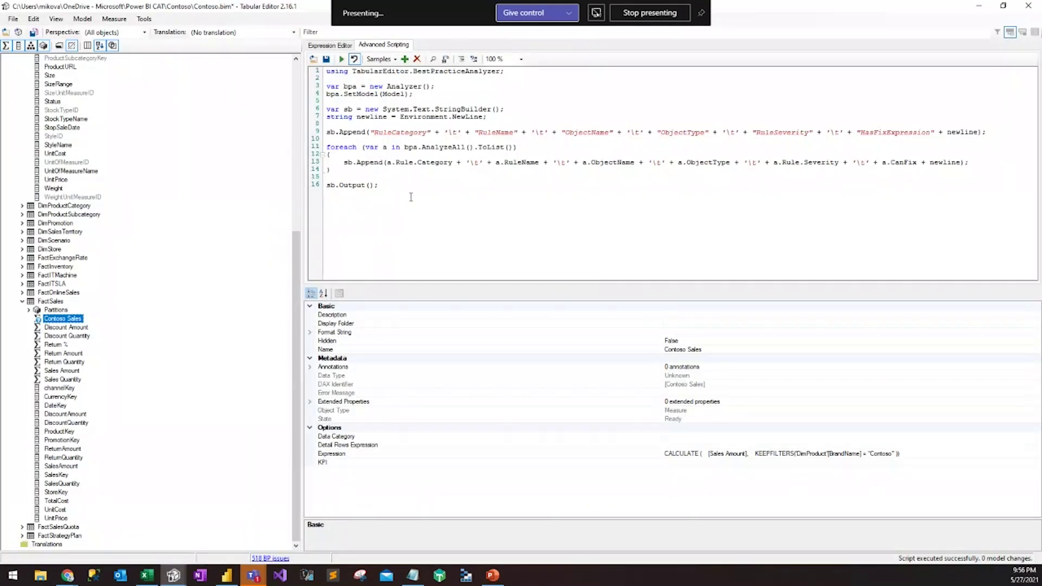